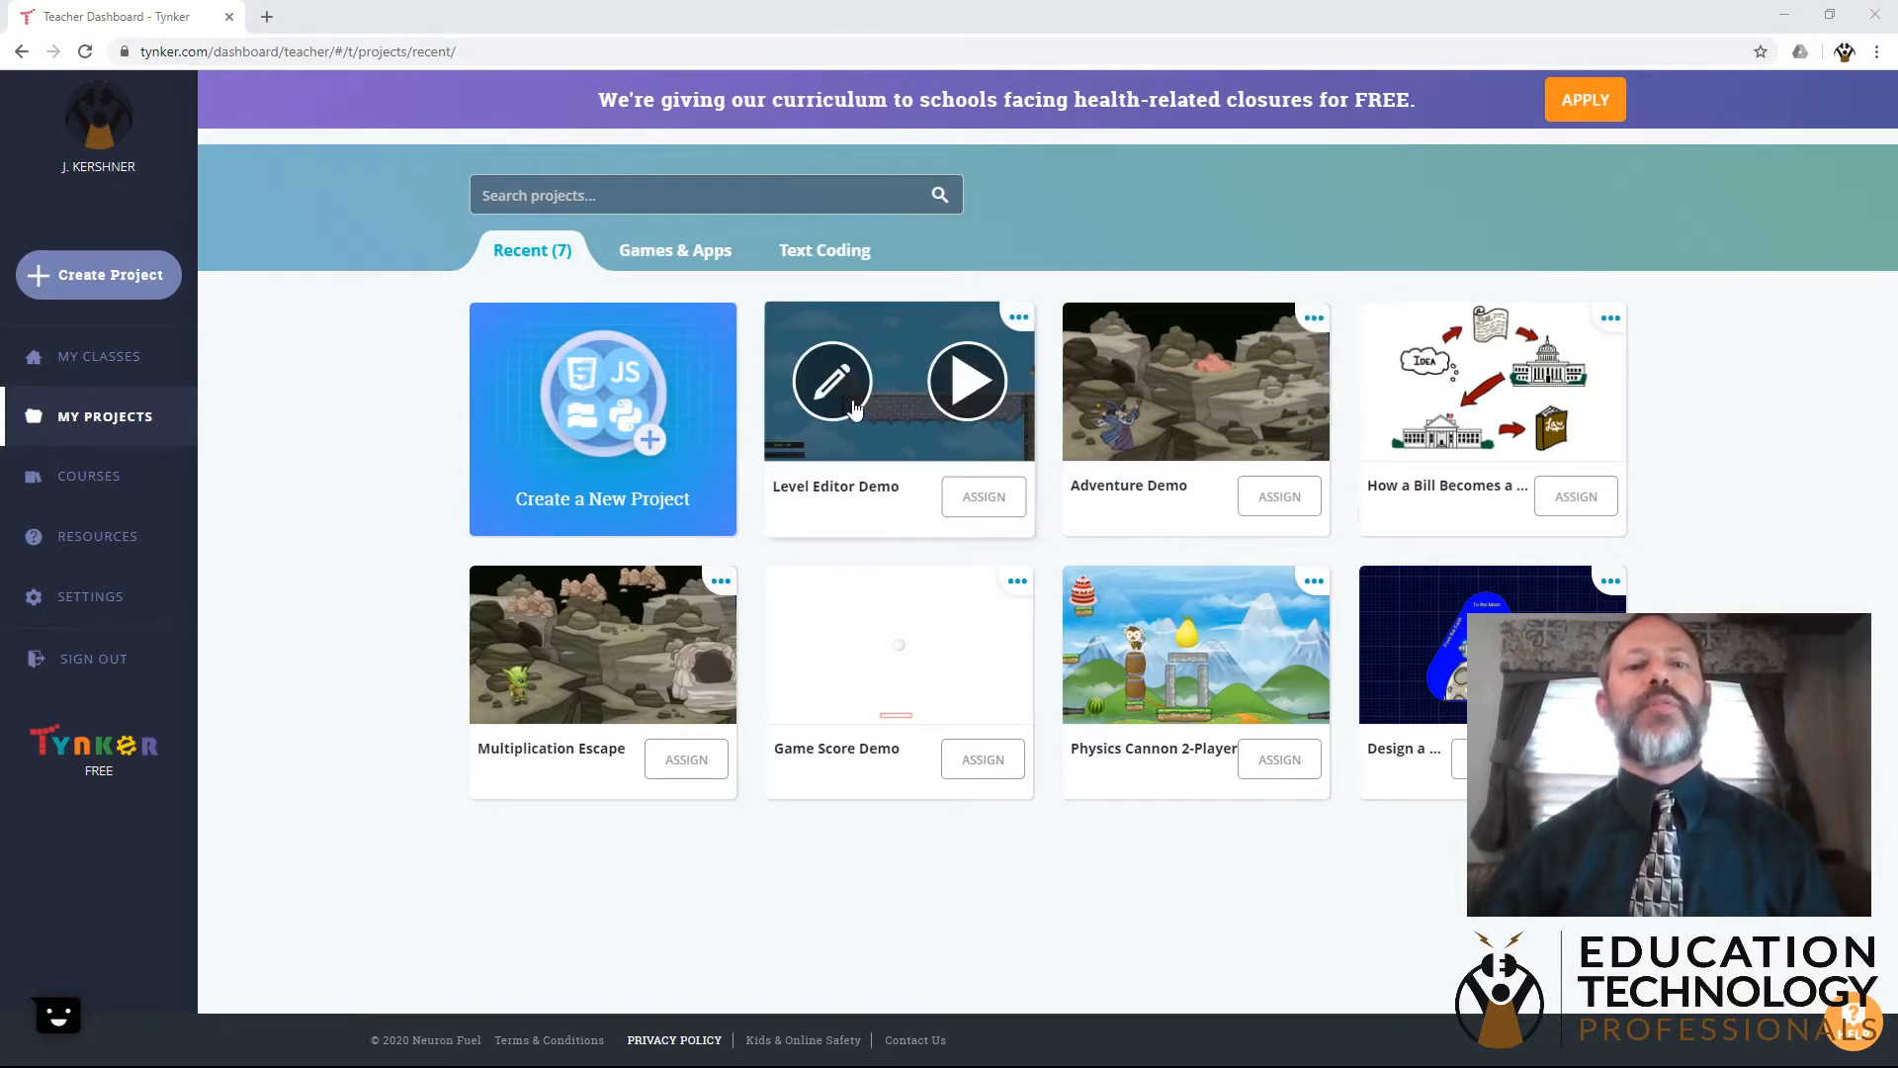
- Open the Level Editor Demo project for editing and switch to the Level Editor in the classic version
left_click(831, 394)
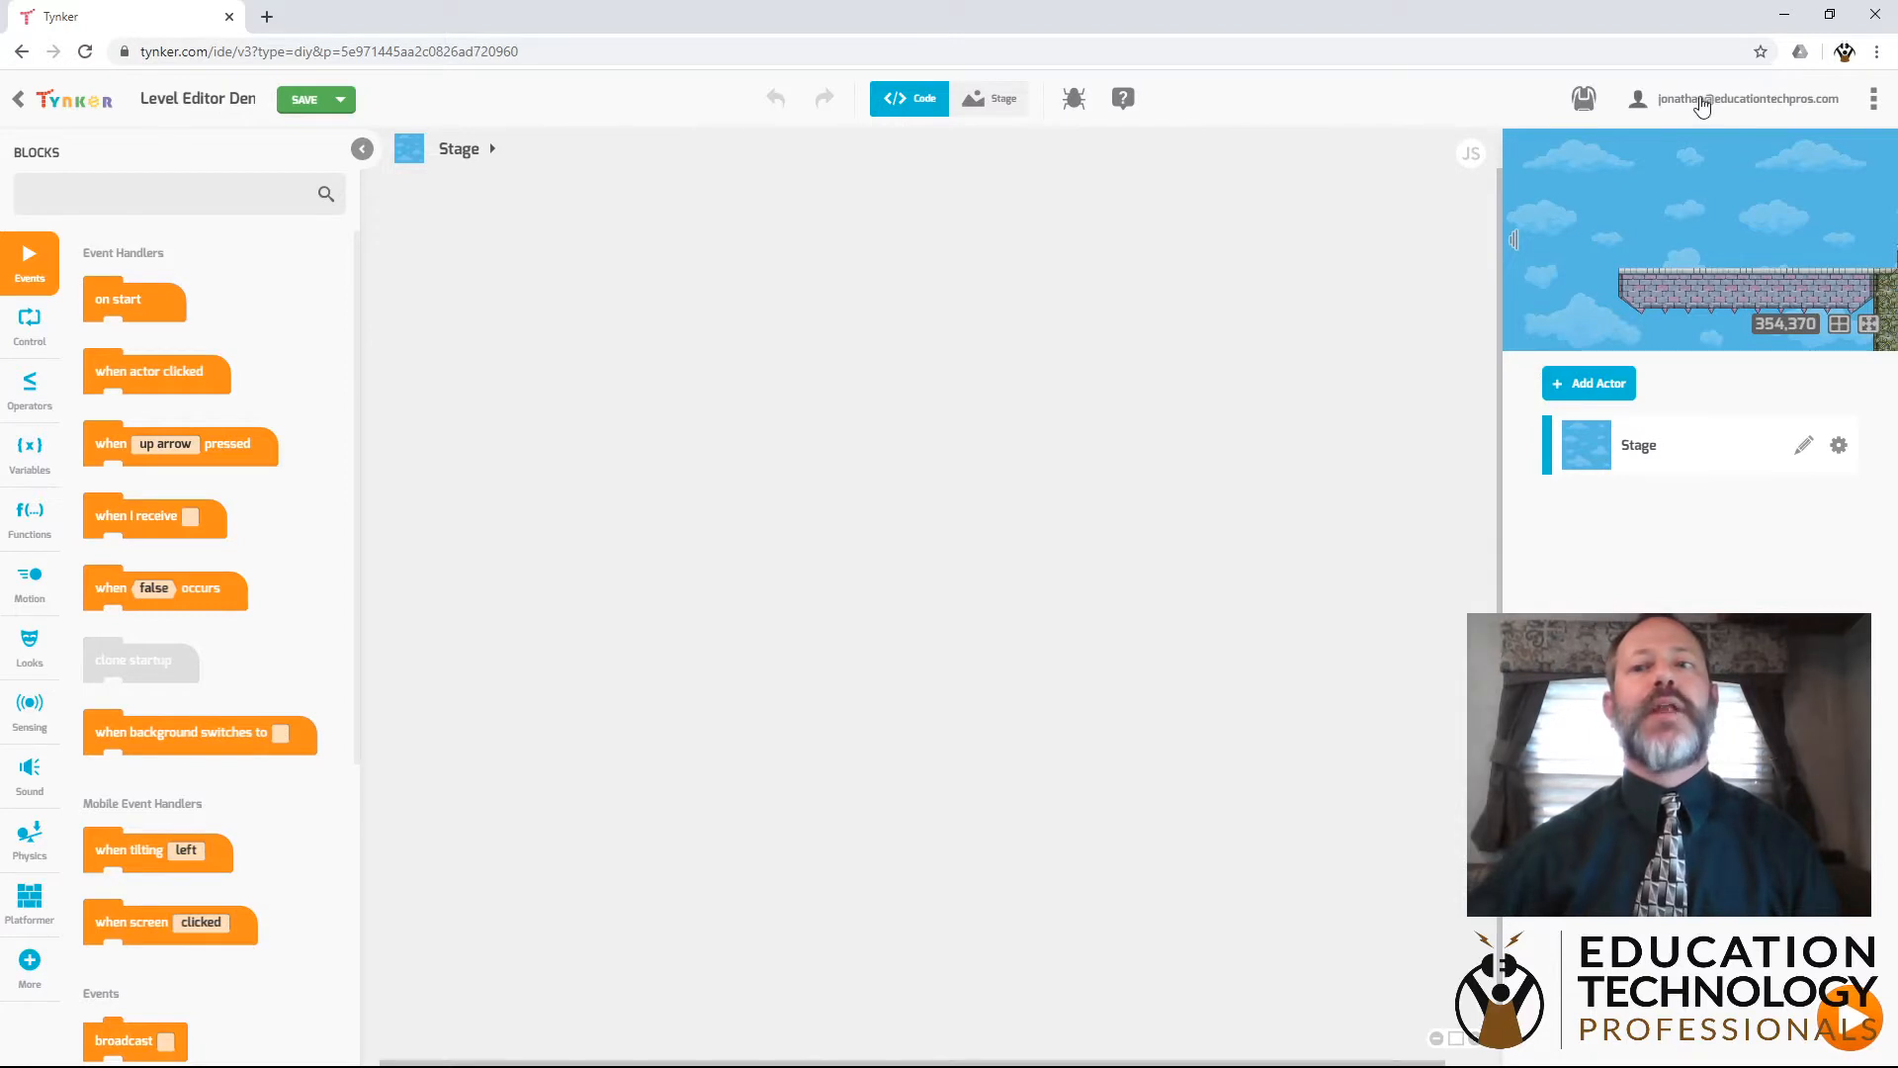
left_click(1874, 100)
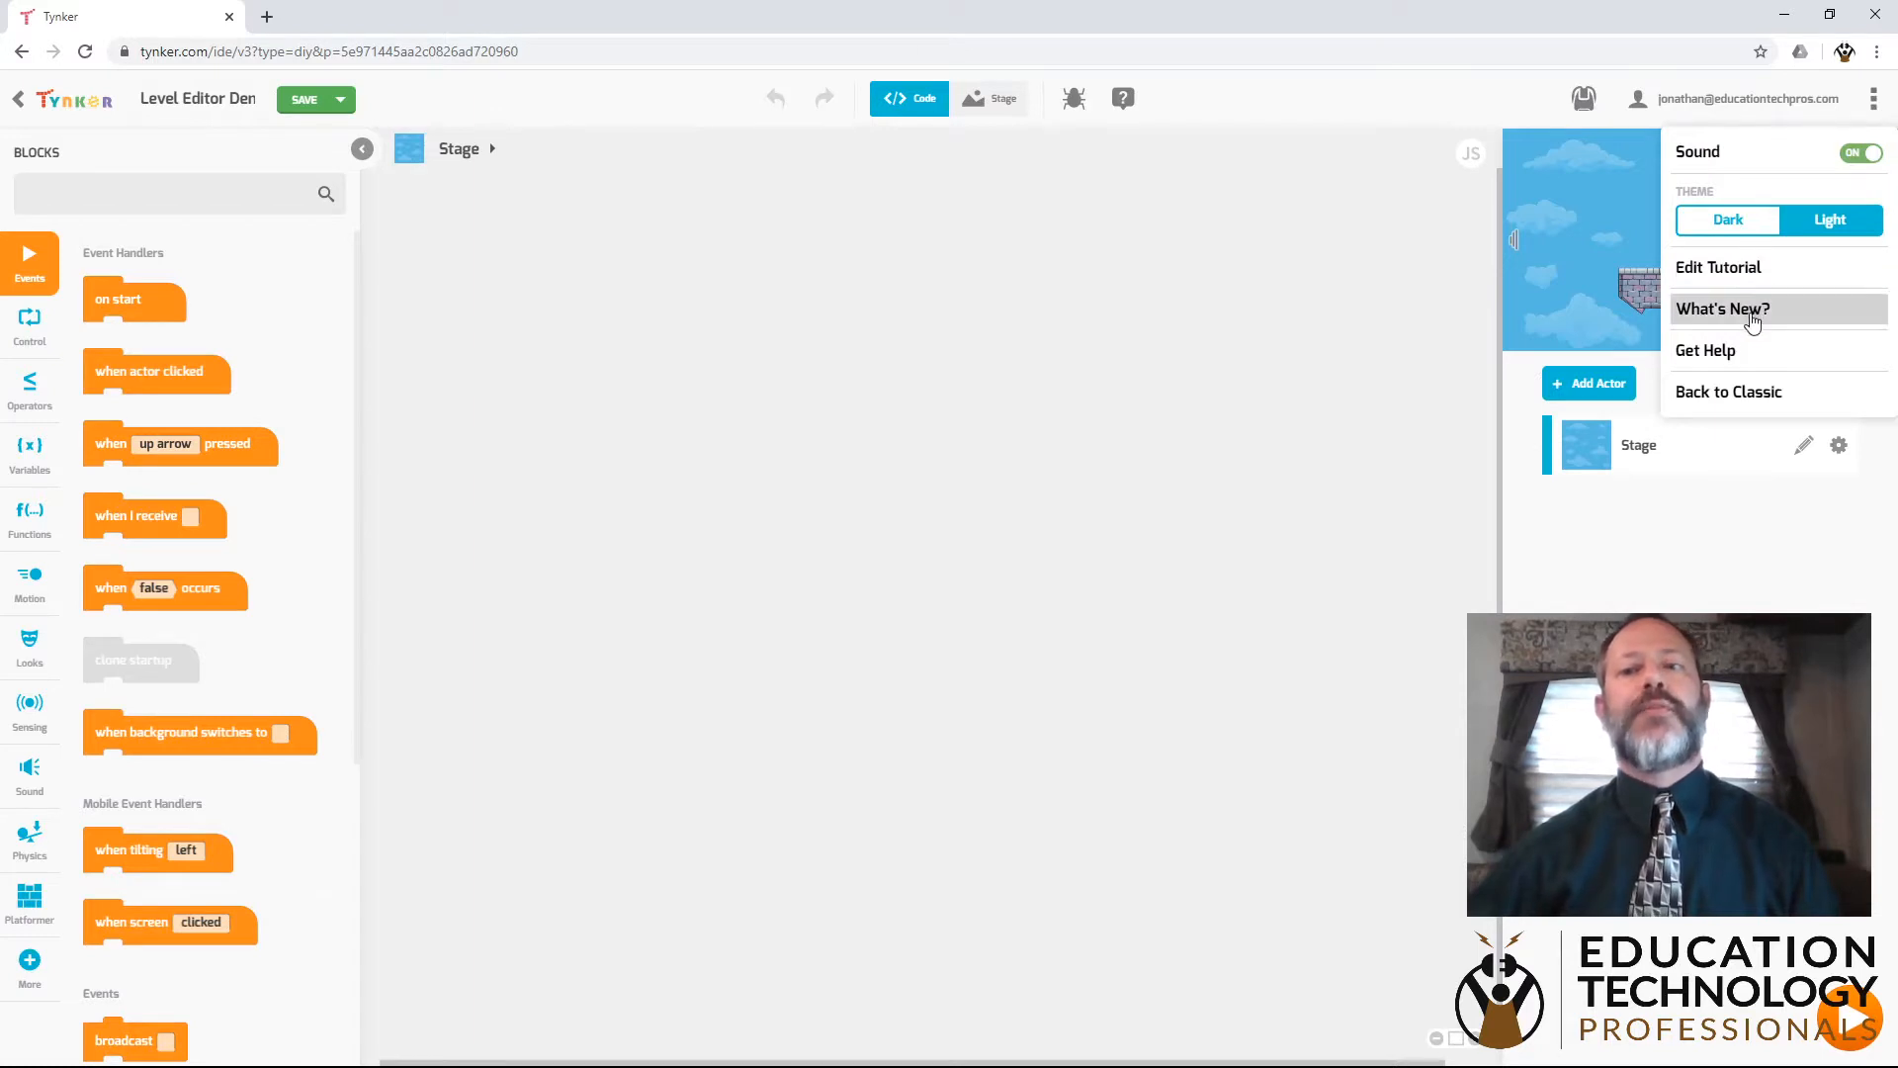
left_click(1756, 394)
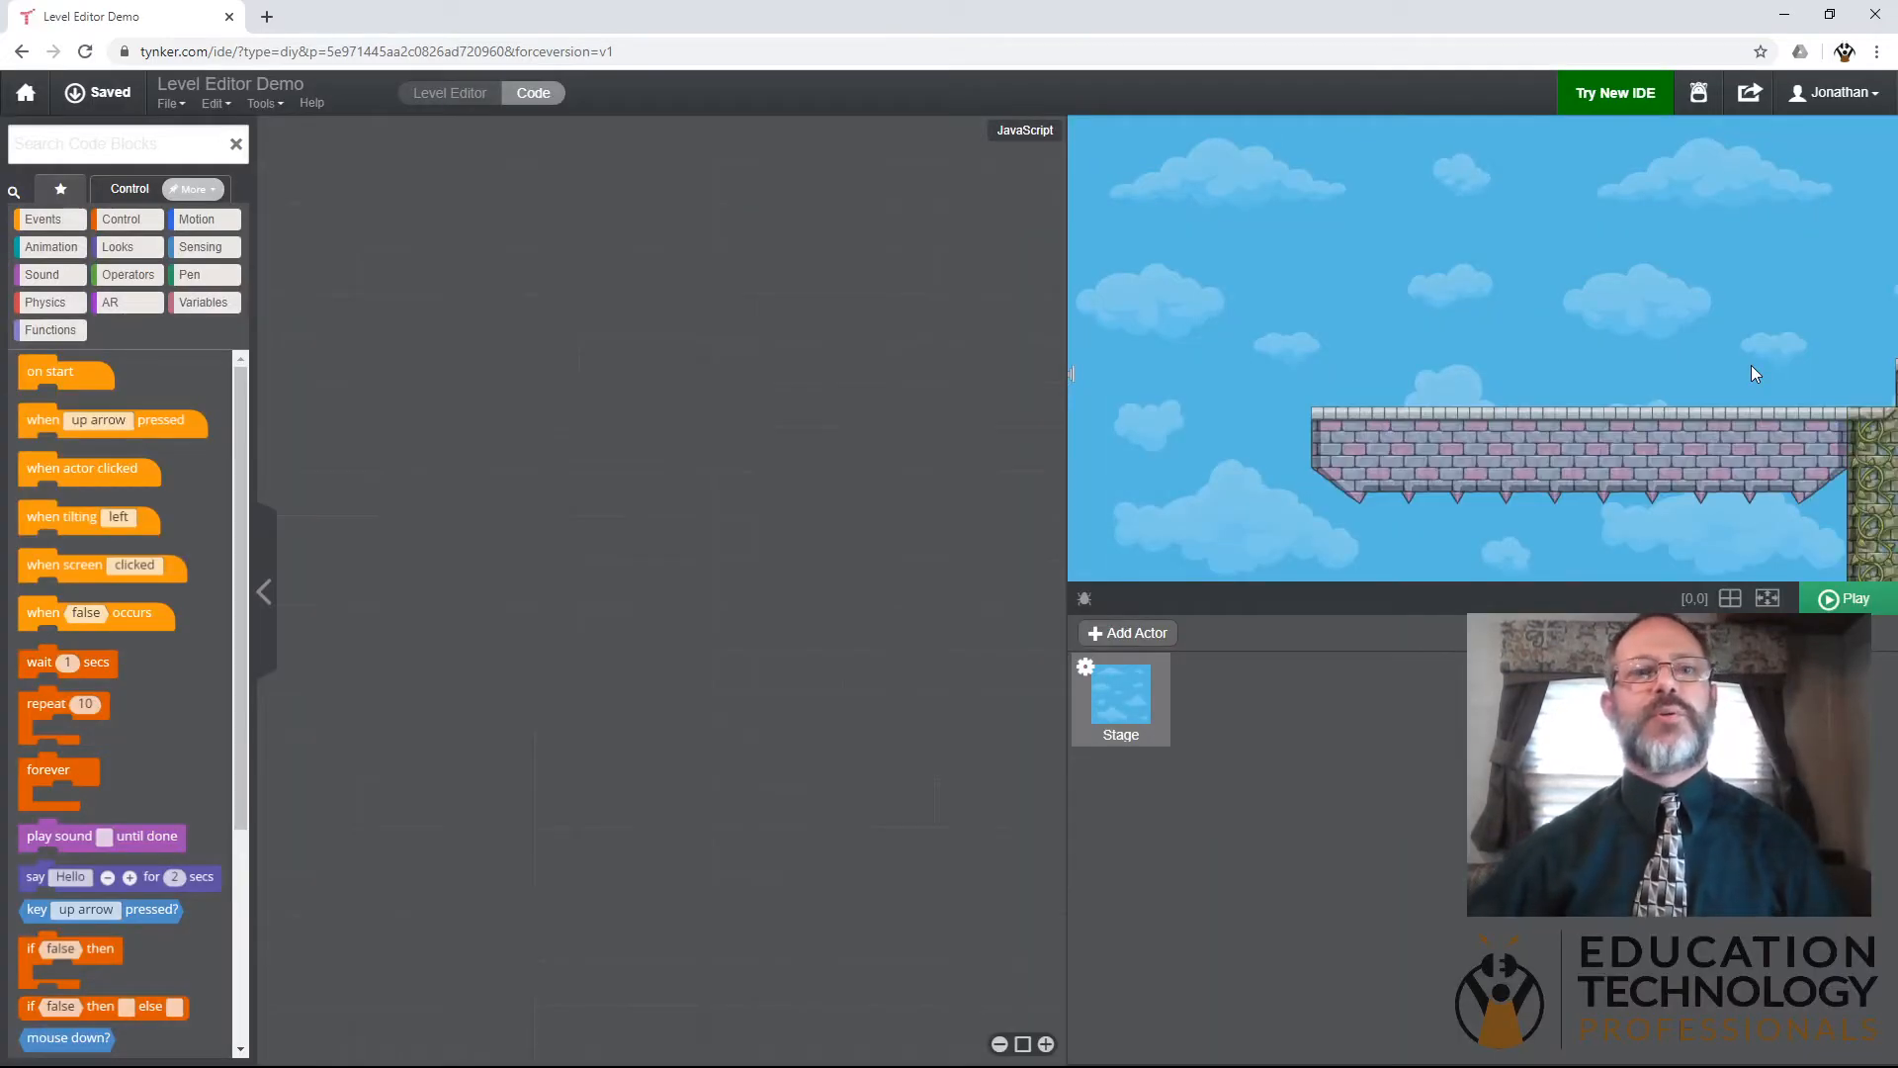
left_click(476, 103)
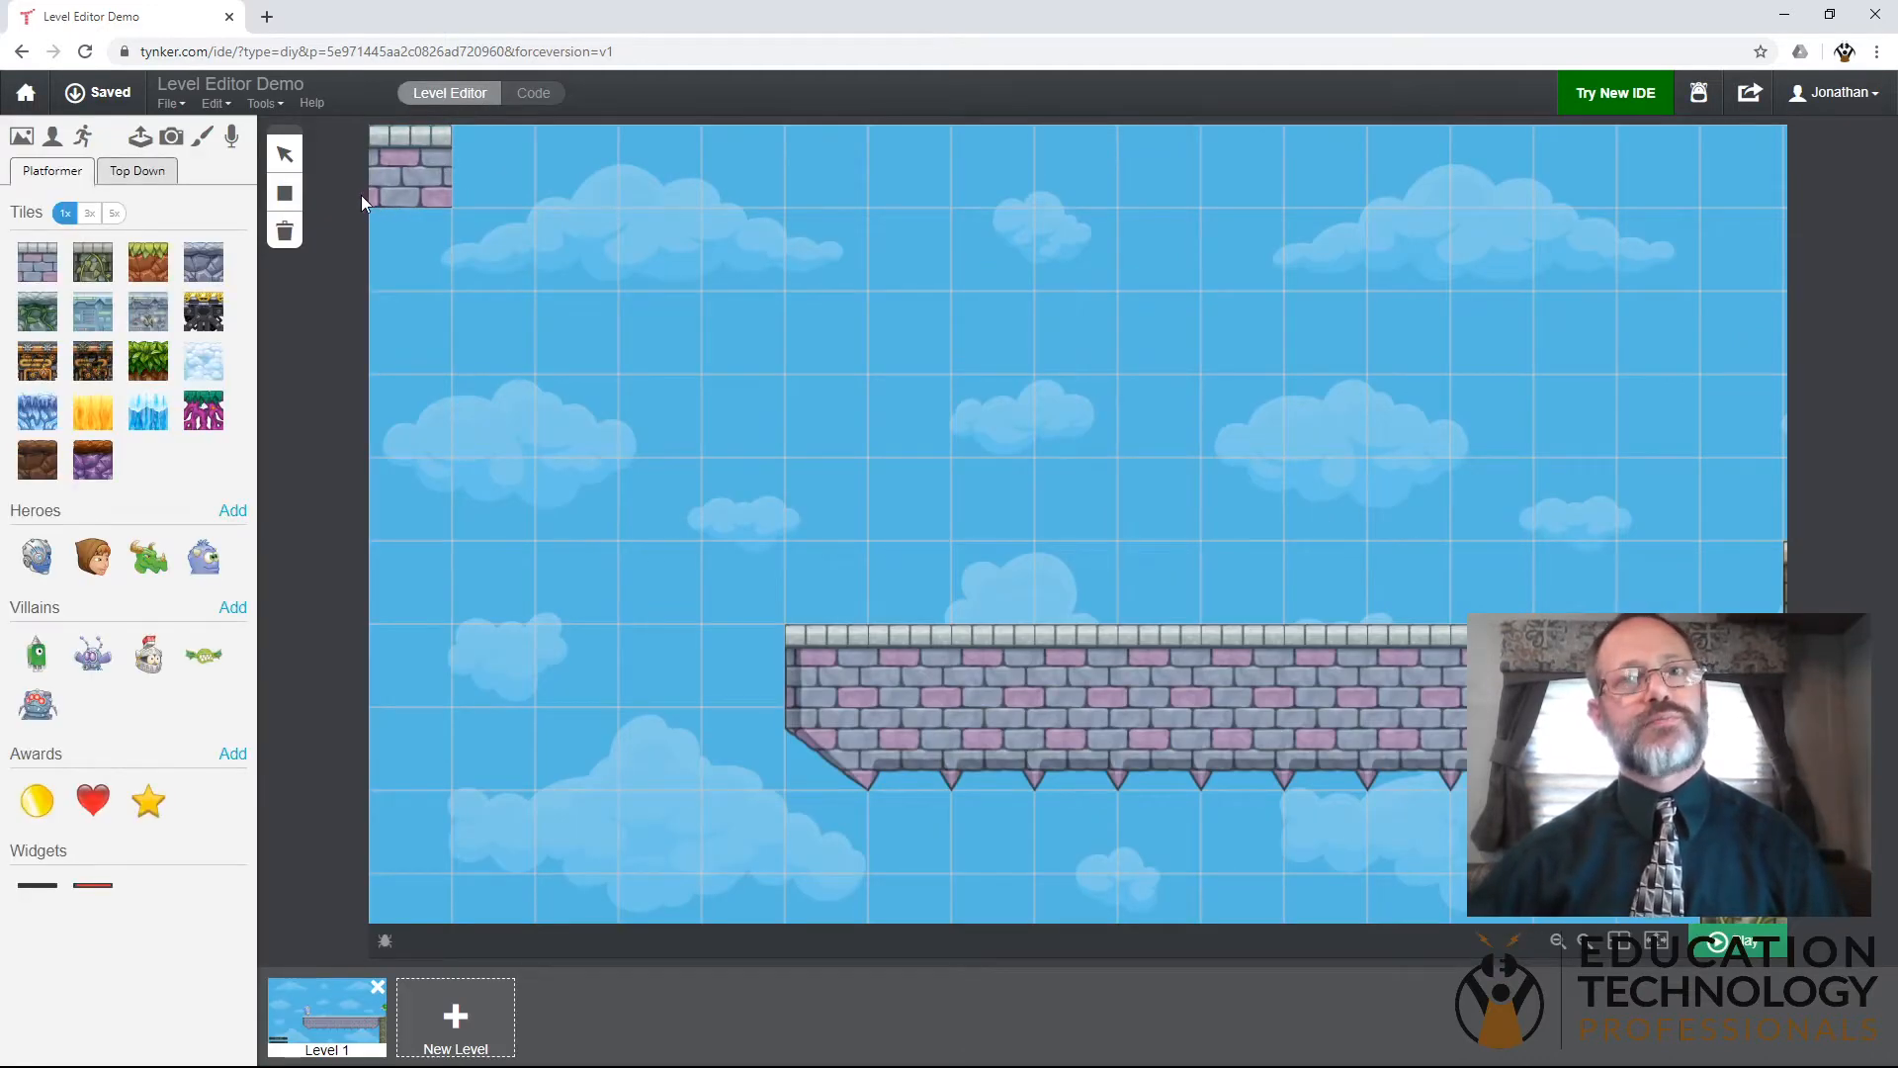
- Add a row of purple brick tiles along the underside of the level's brick platform, using the 1x tile size
left_click_drag(429, 198, 54, 265)
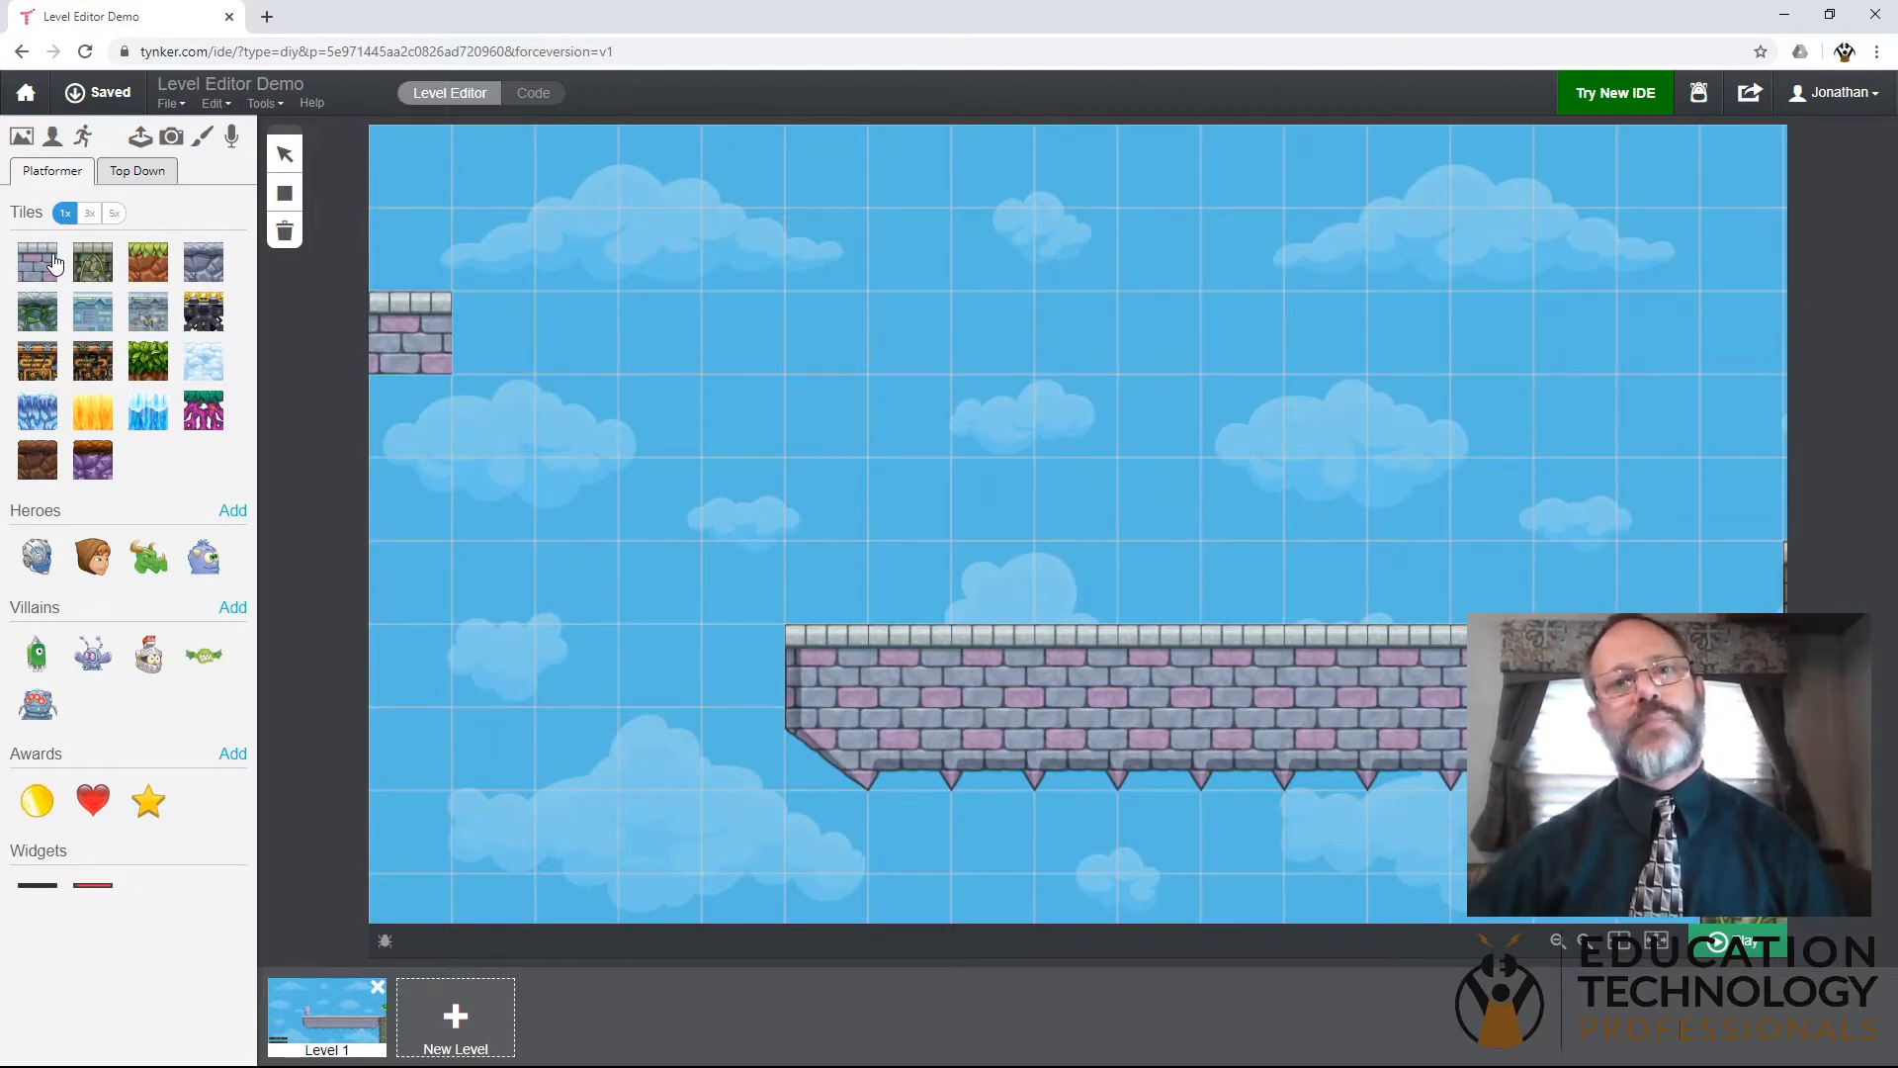
left_click_drag(54, 265, 1154, 703)
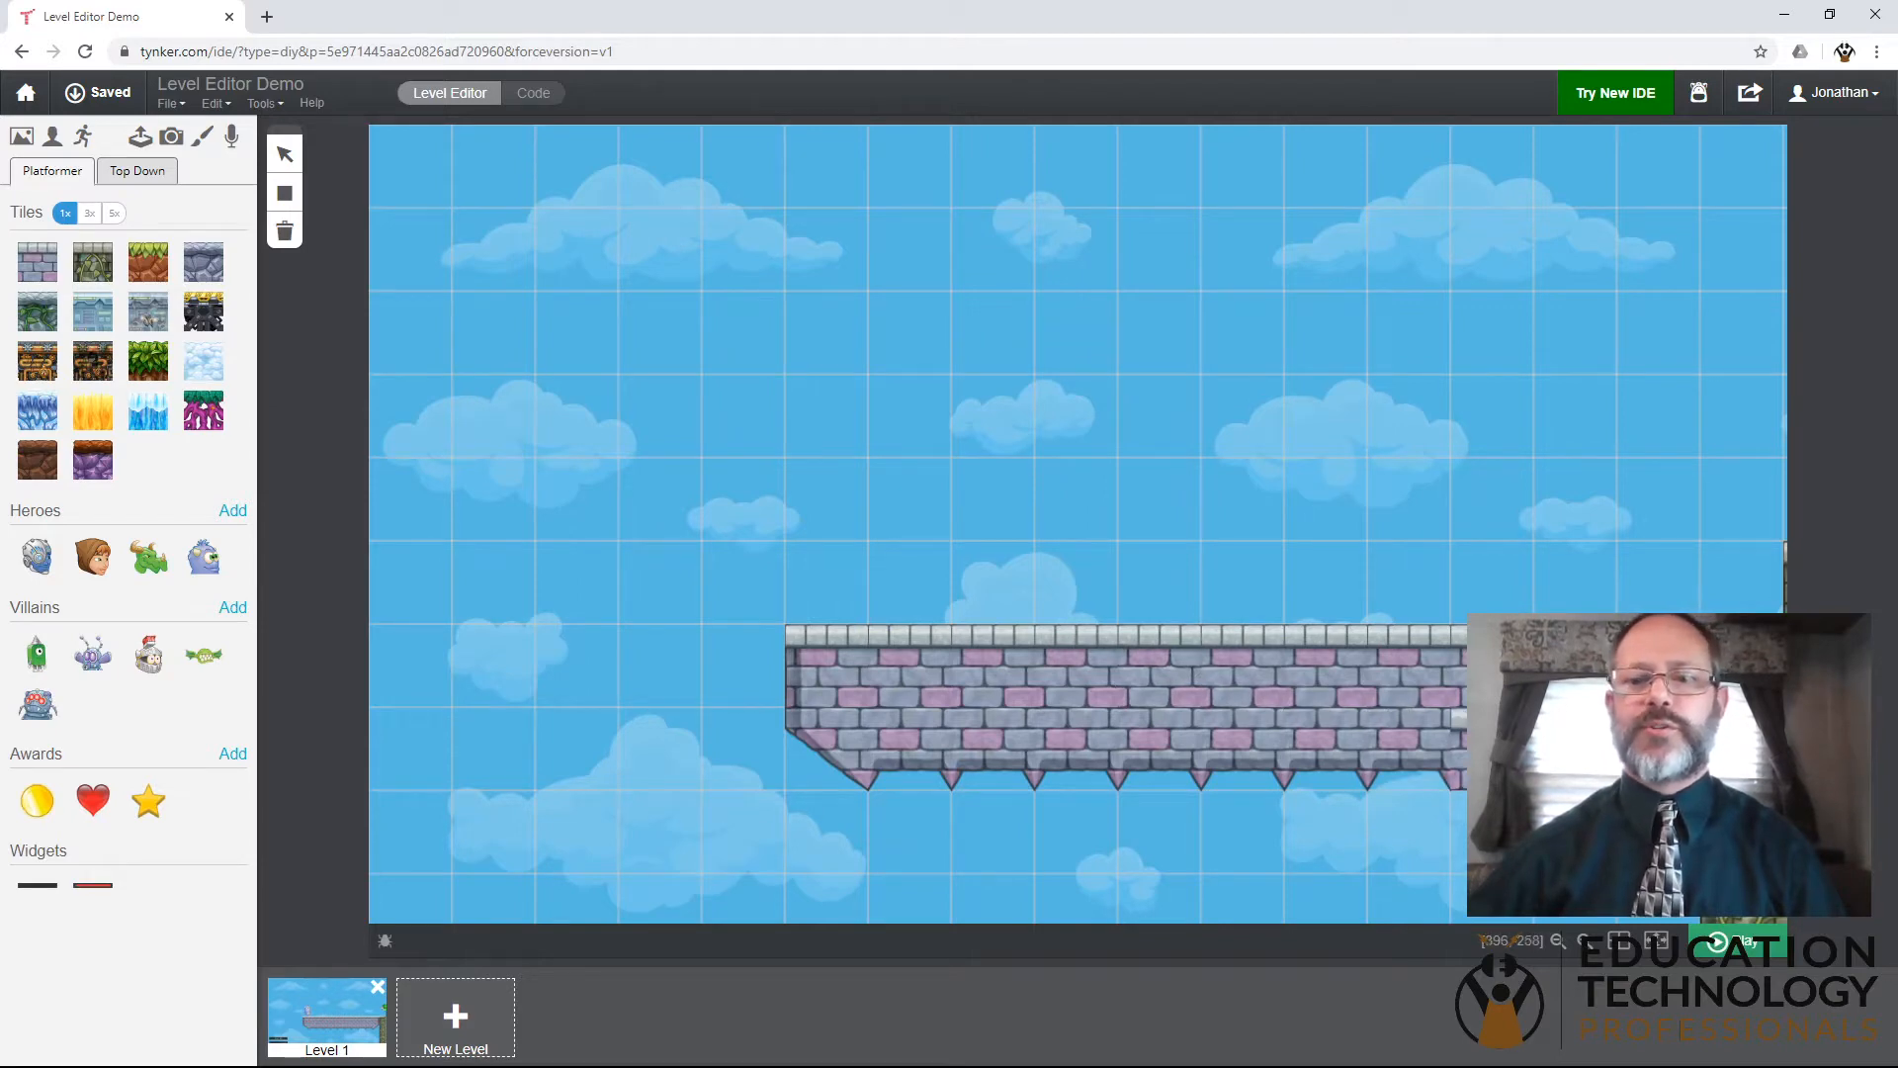
left_click(1559, 947)
left_click(1559, 947)
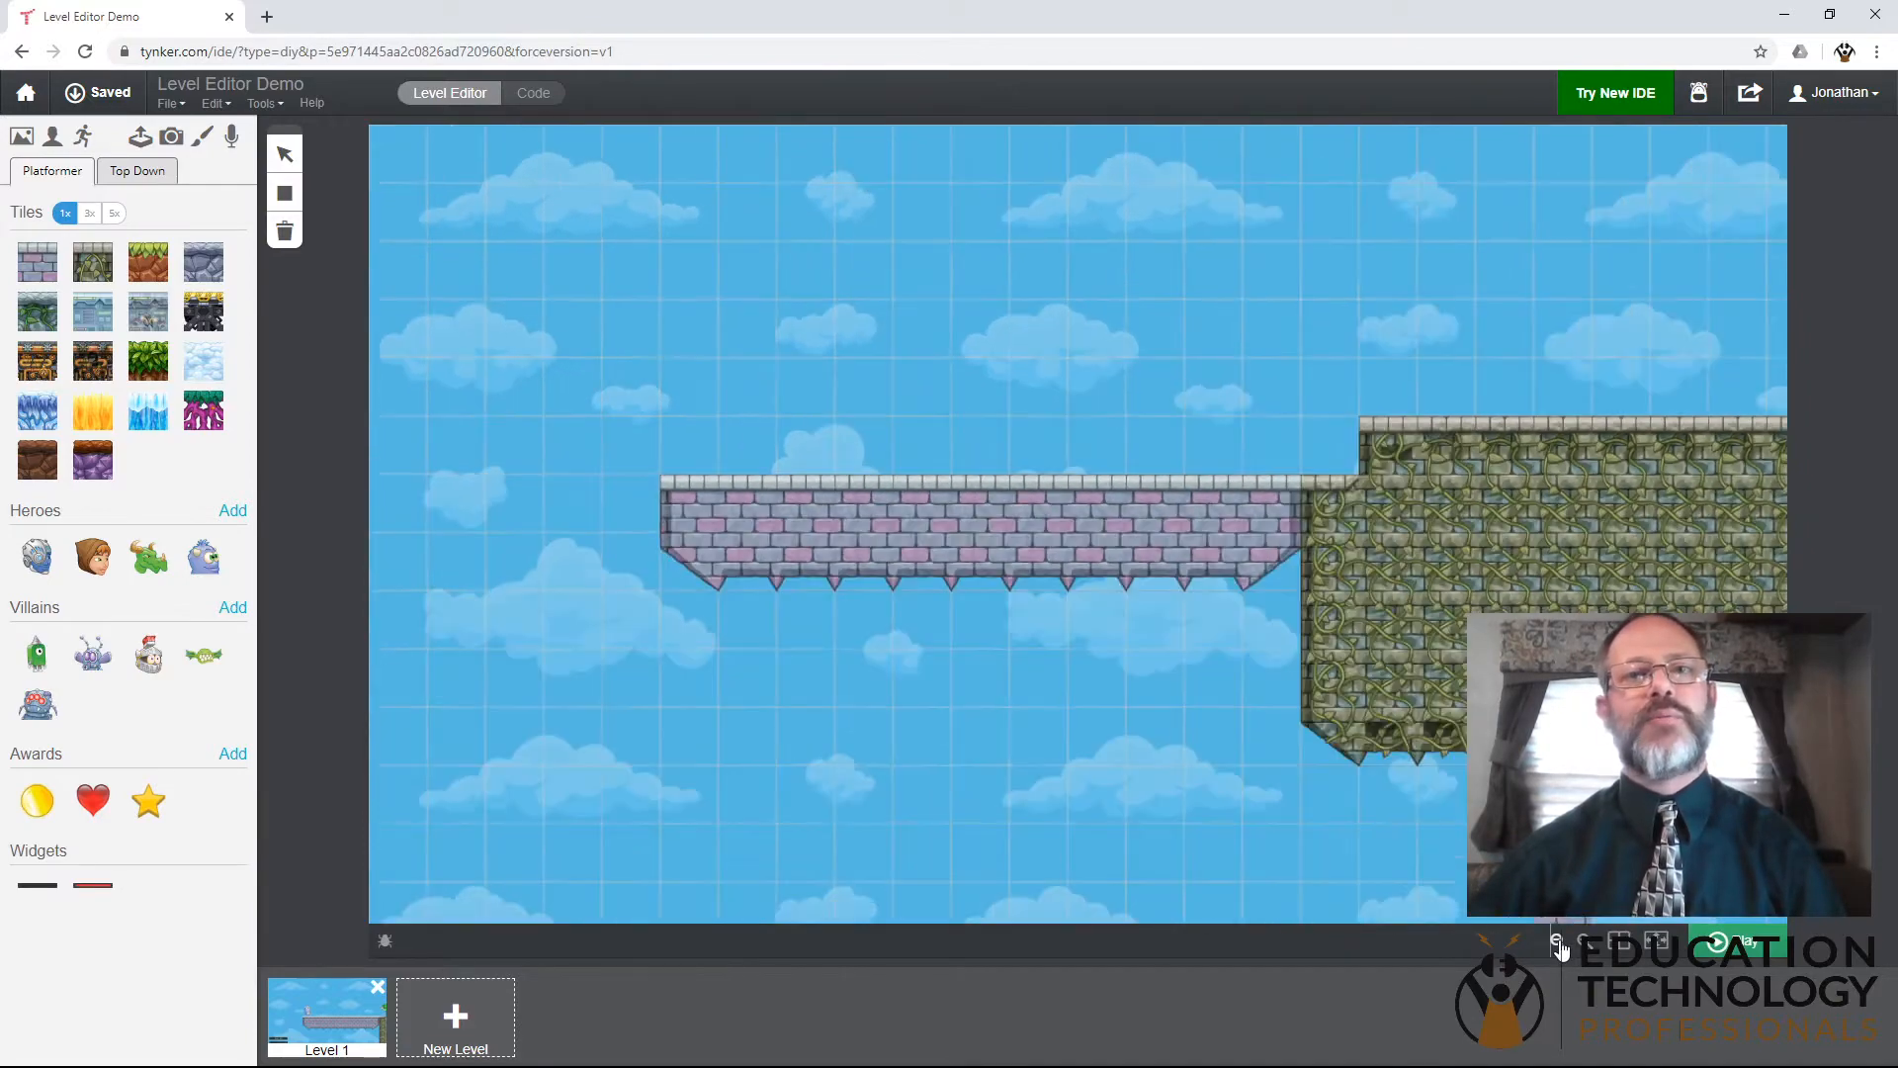
left_click(1559, 947)
left_click(1559, 947)
left_click(1559, 947)
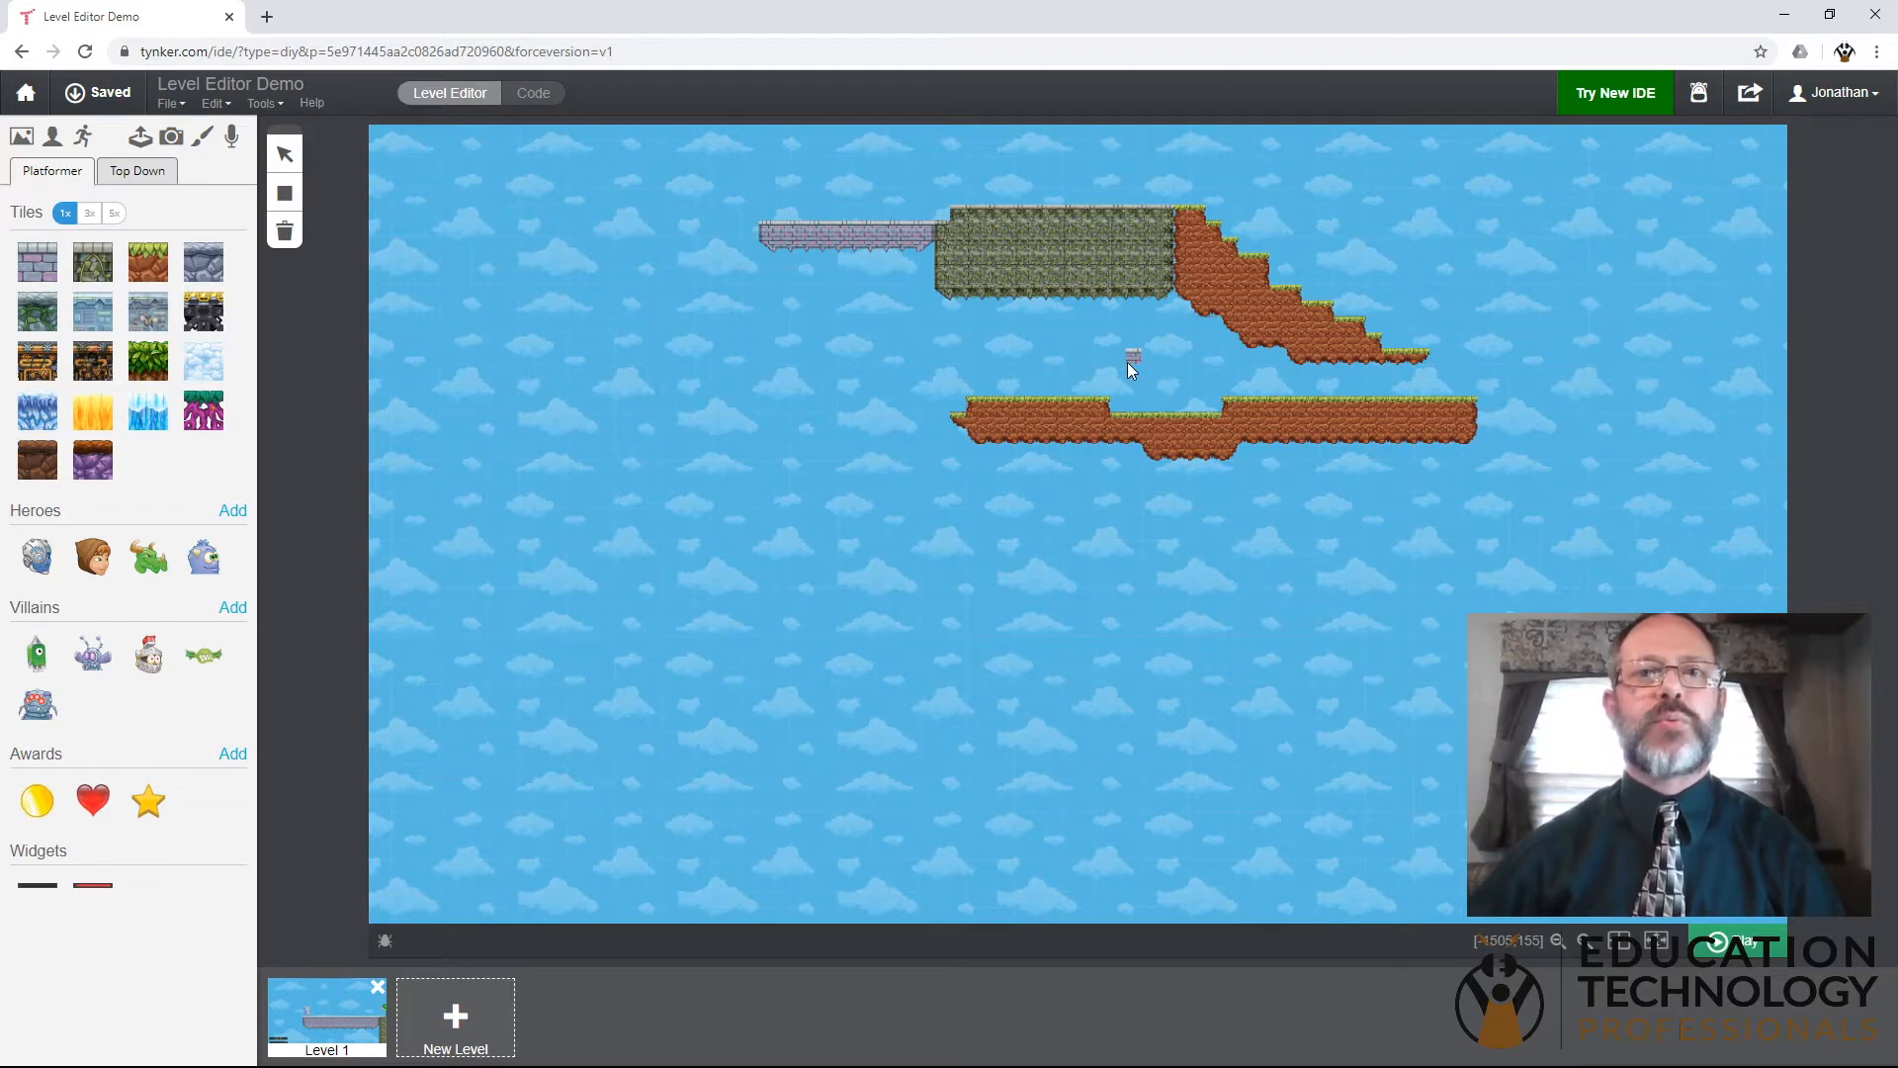
left_click(1586, 940)
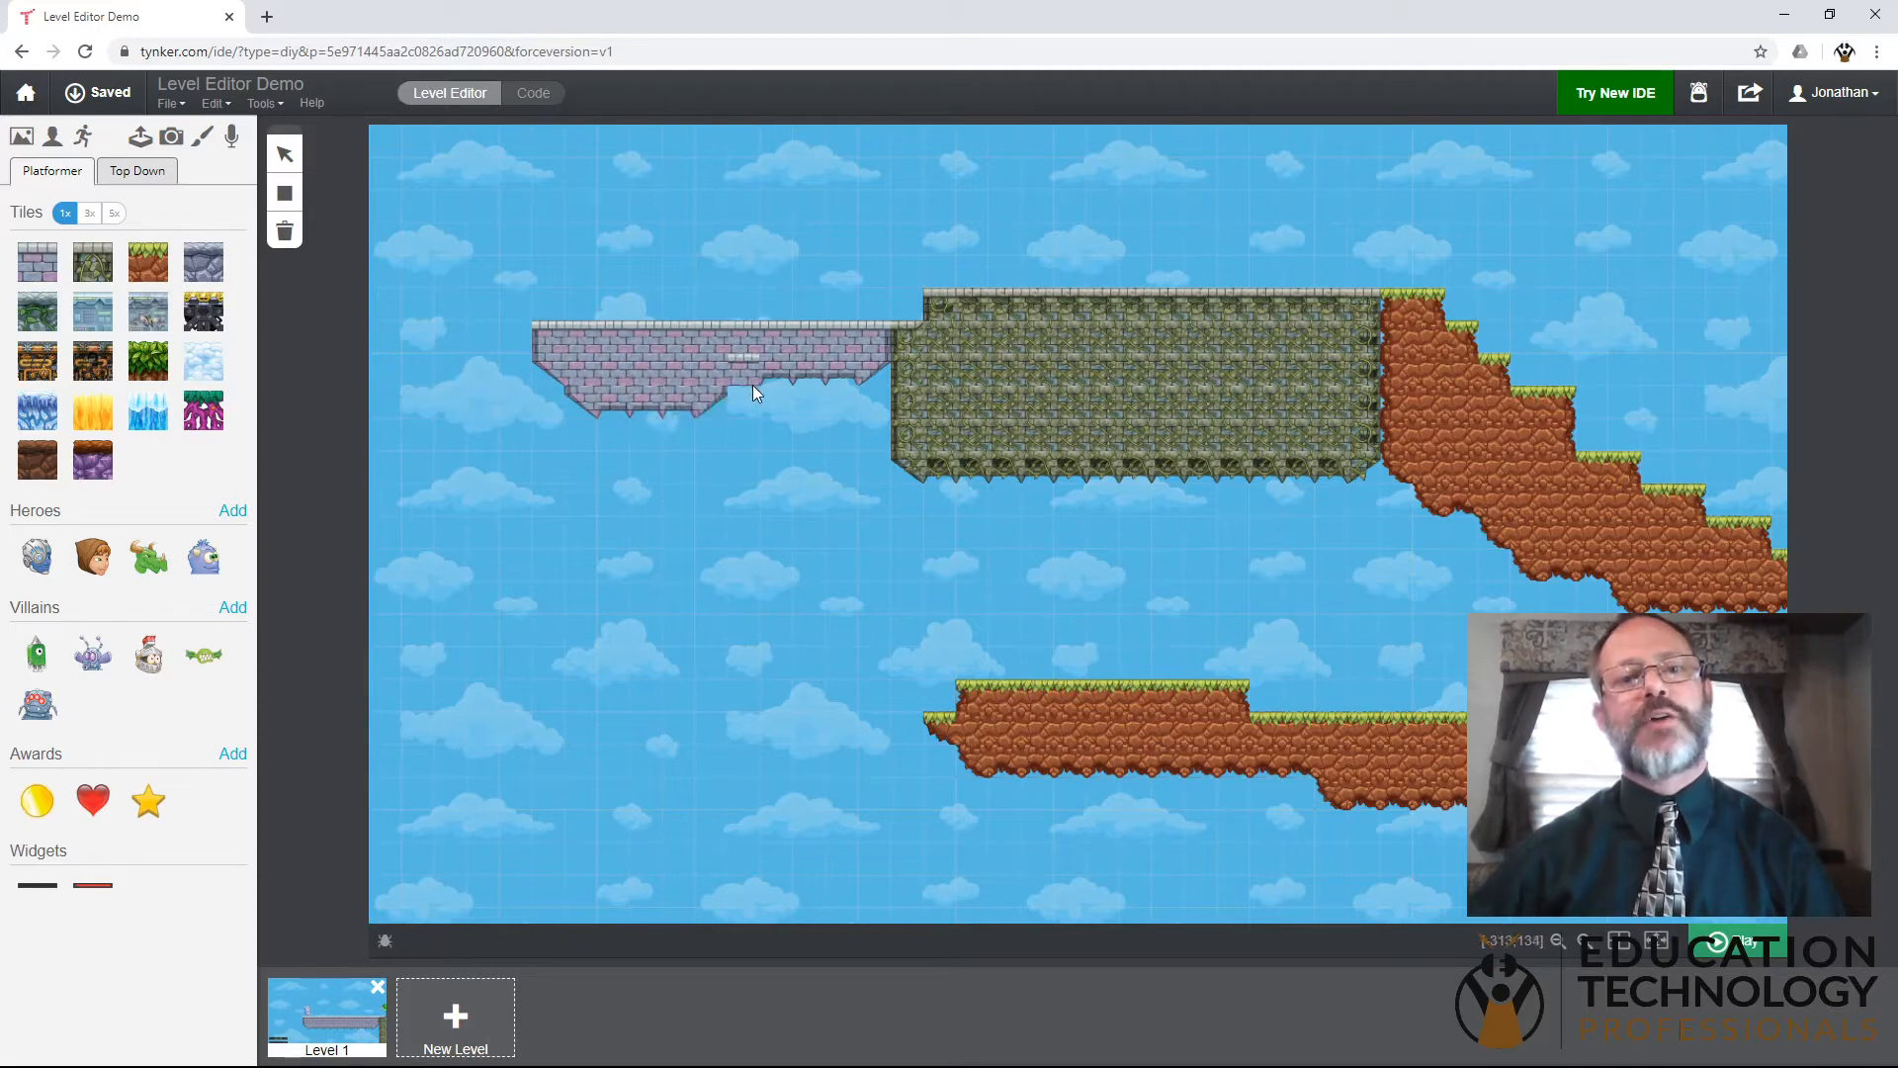
left_click_drag(864, 396, 94, 227)
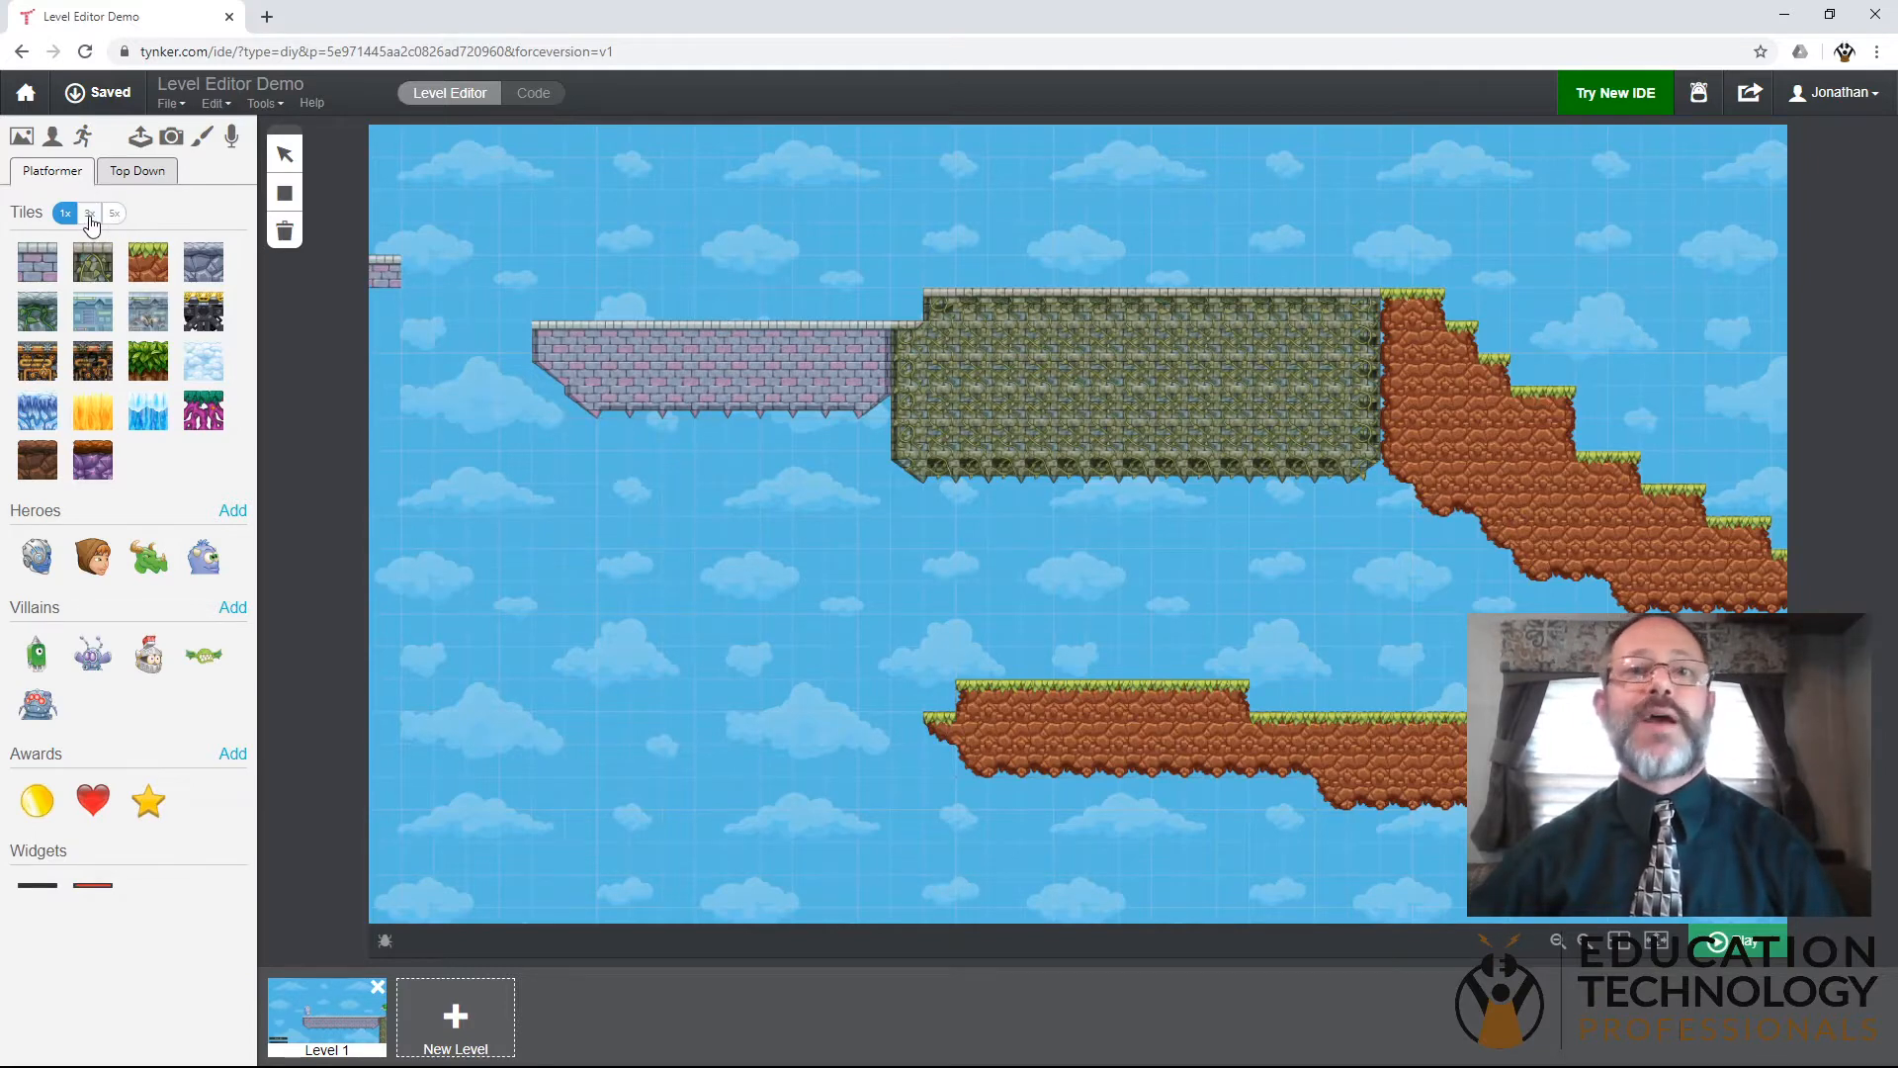
- Set the tile size to 3x and fill purple bricks beneath the platform down to the depth of the mossy stone block
left_click(90, 214)
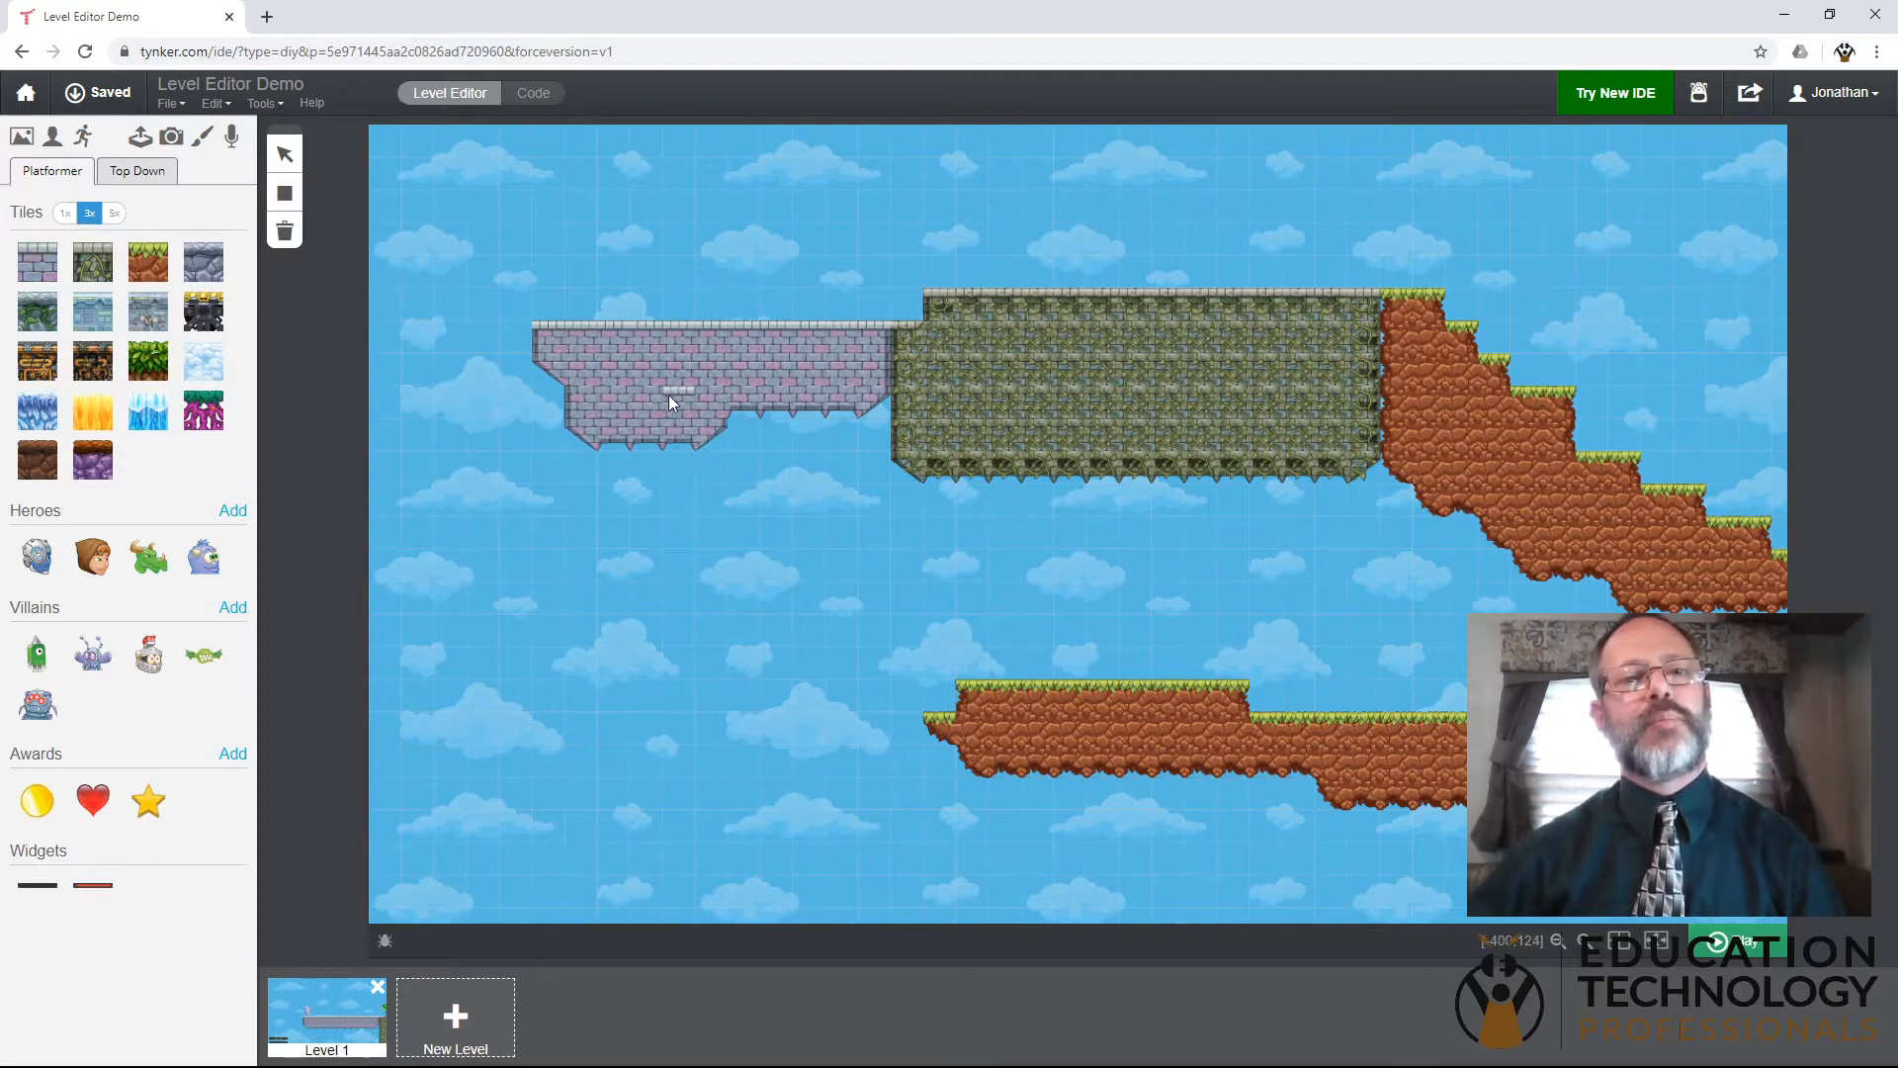
left_click(852, 431)
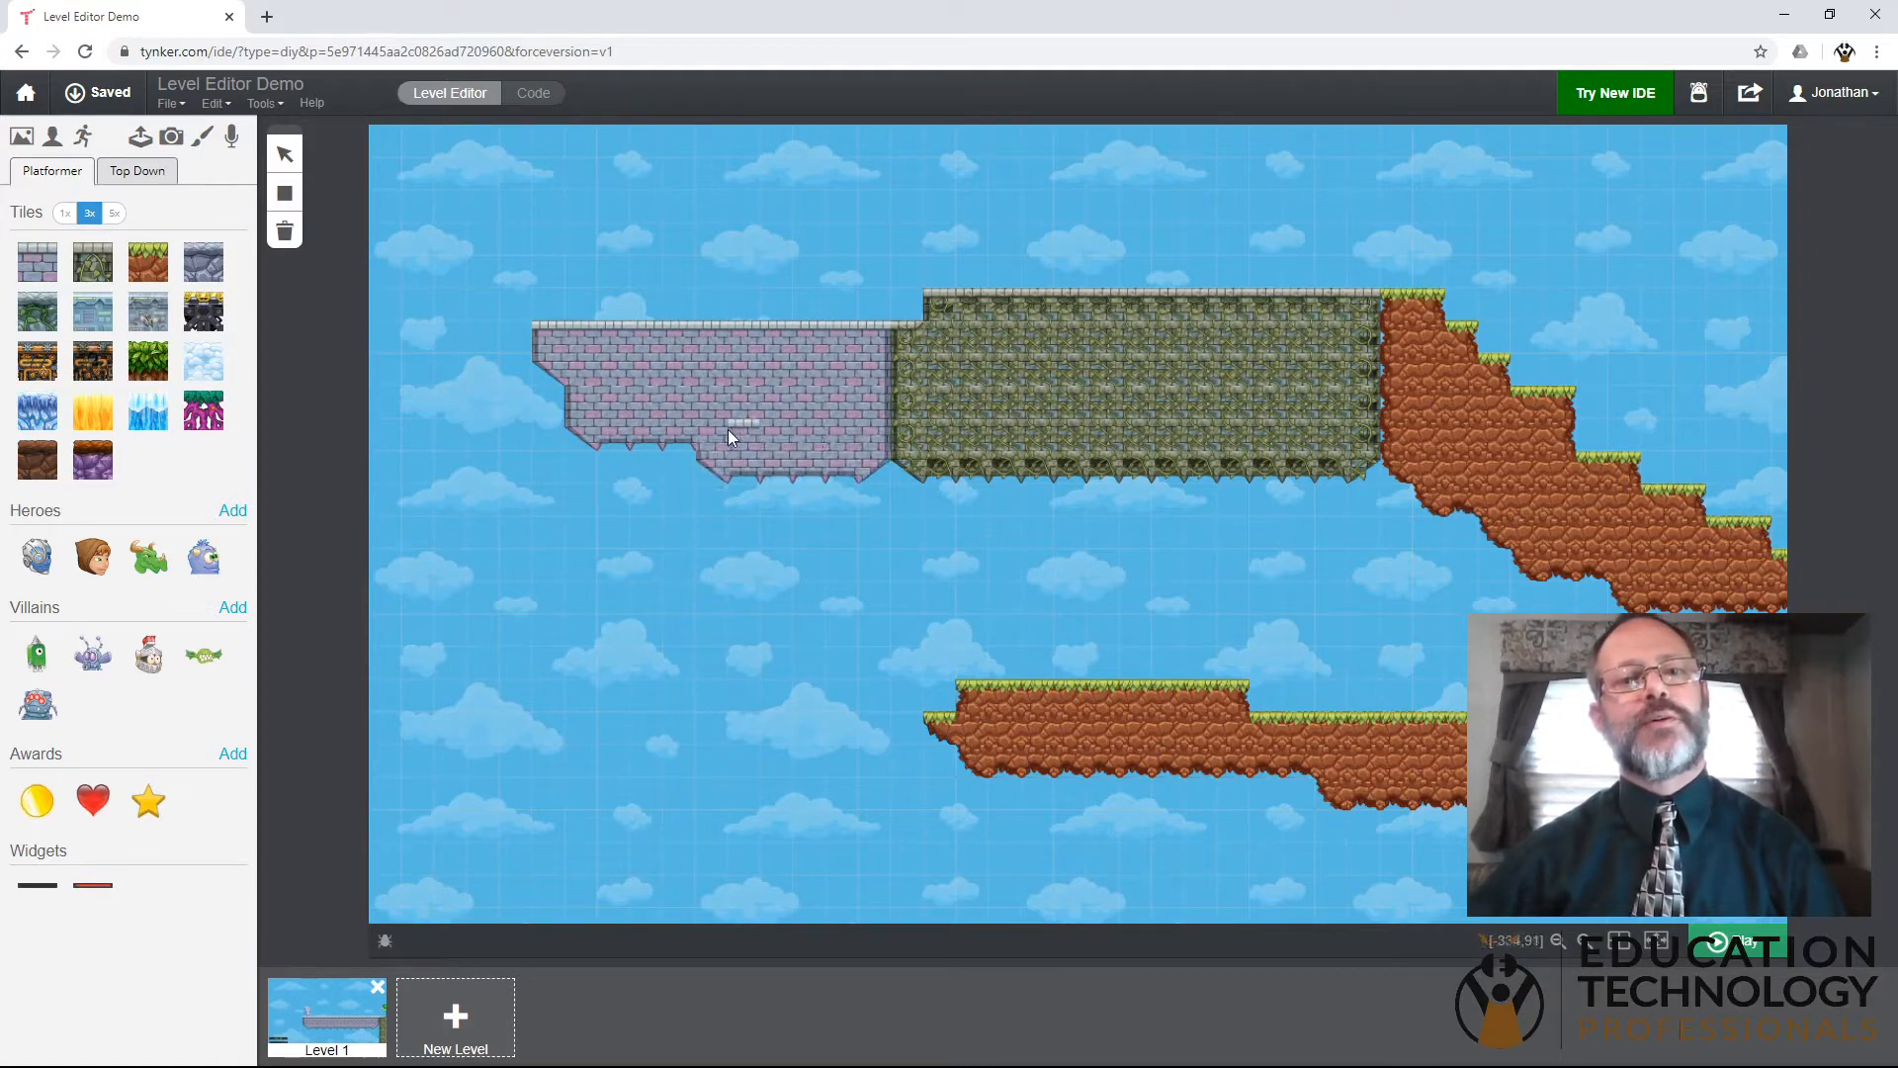
left_click(586, 431)
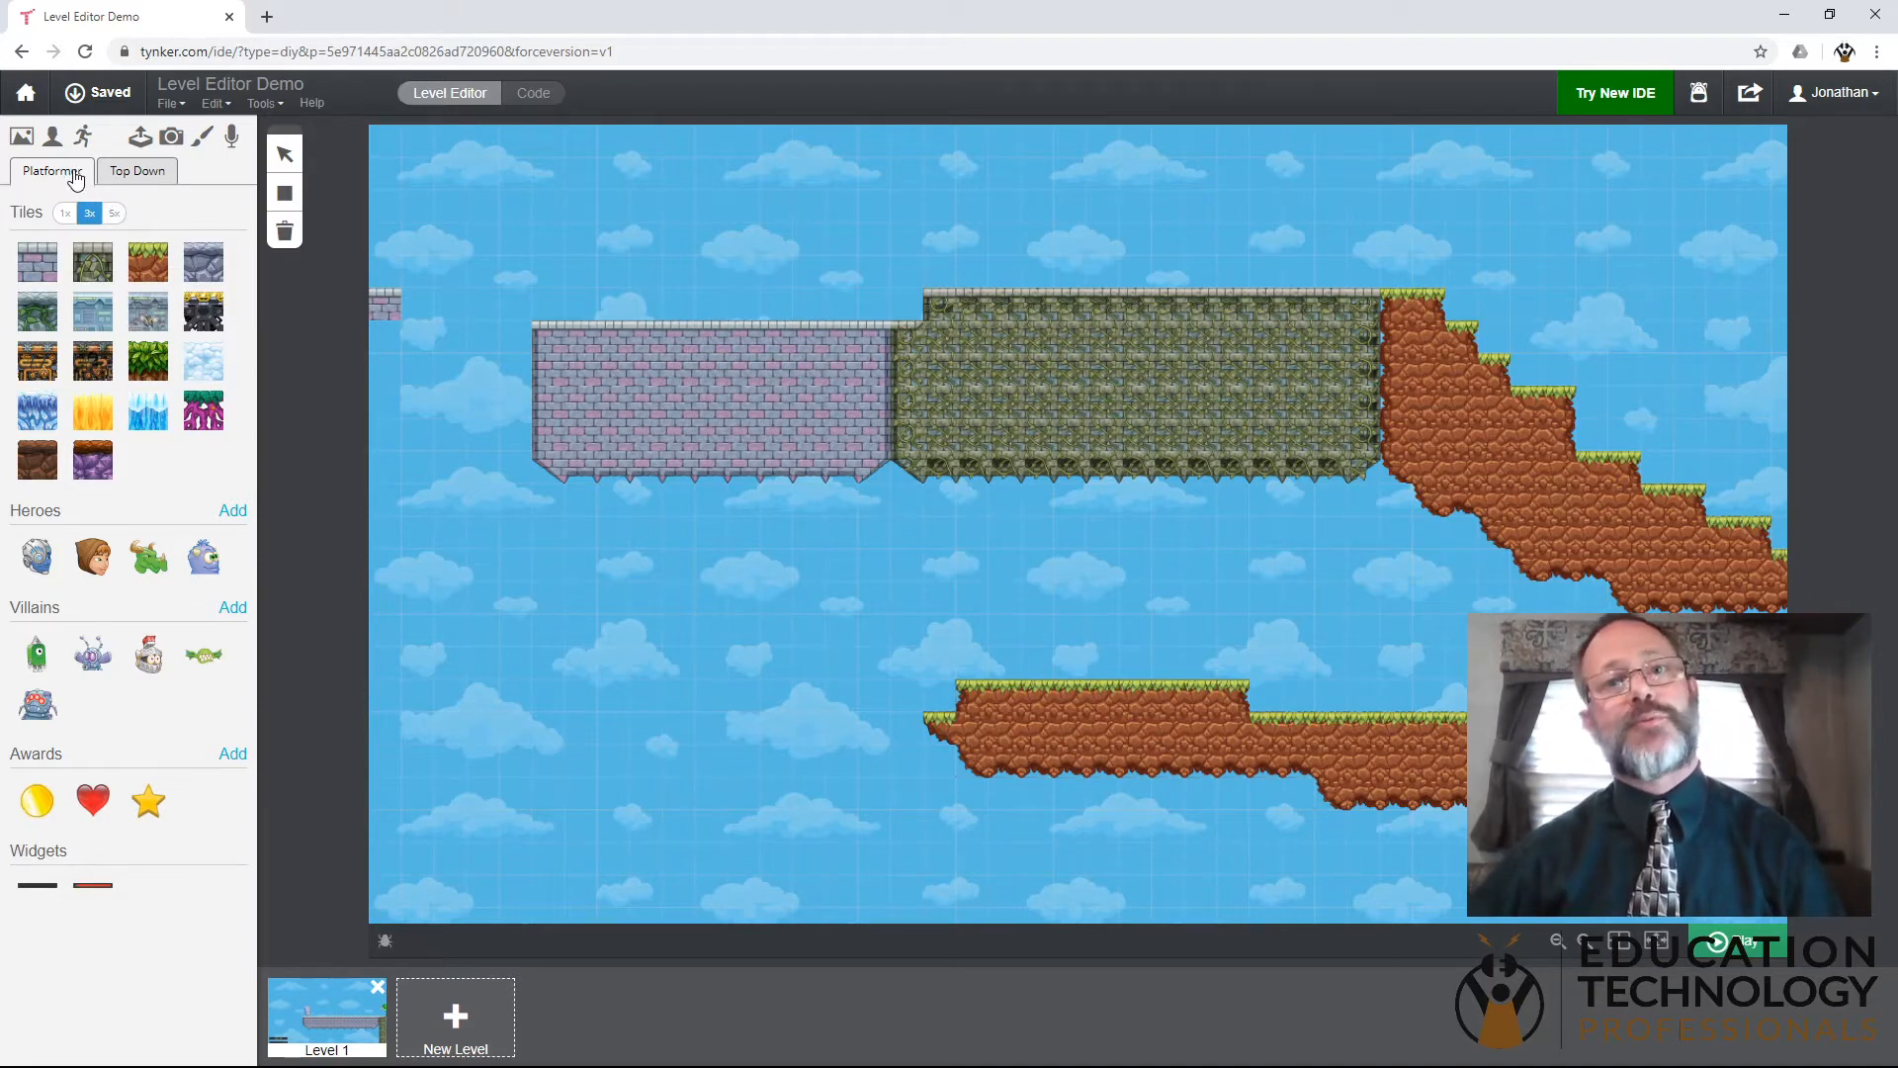
- Look through the Top Down tiles, characters, awards and props, and return to the Platformer set
left_click(129, 180)
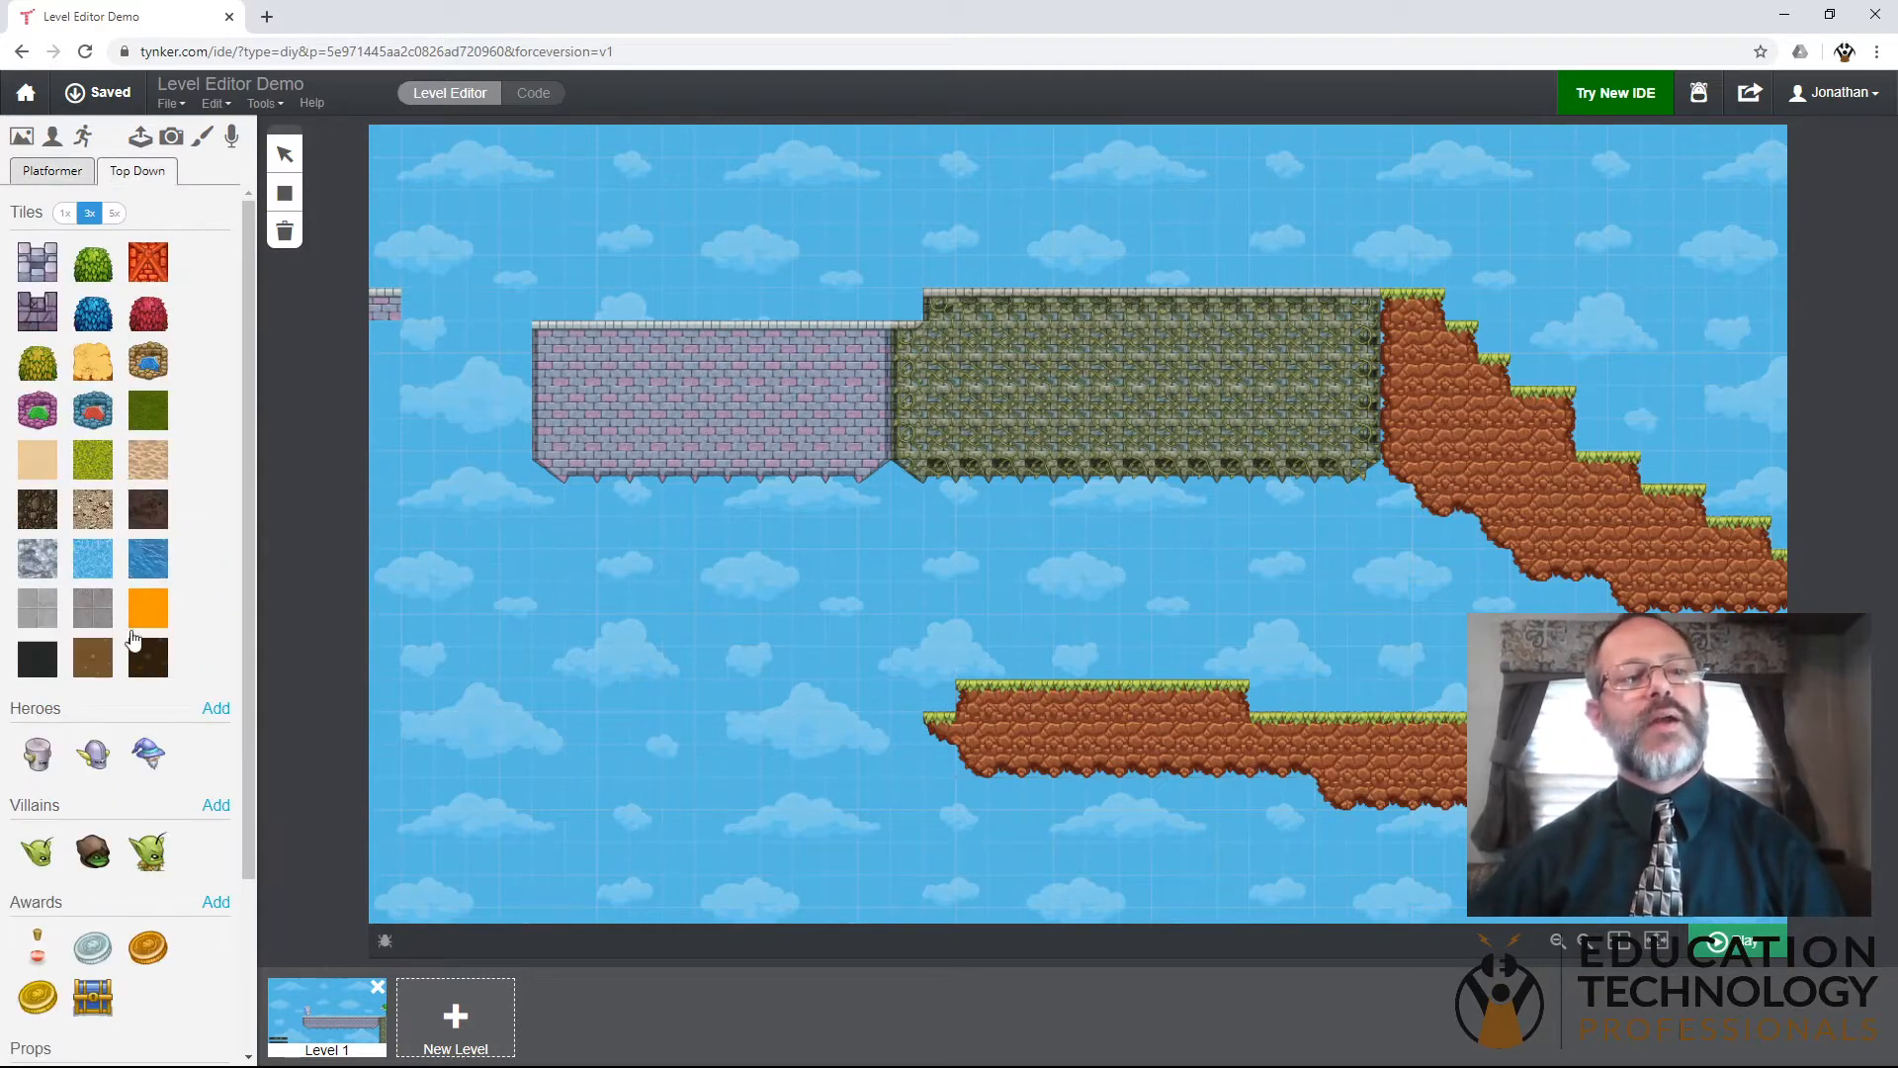
scroll(132, 635, "down", 3)
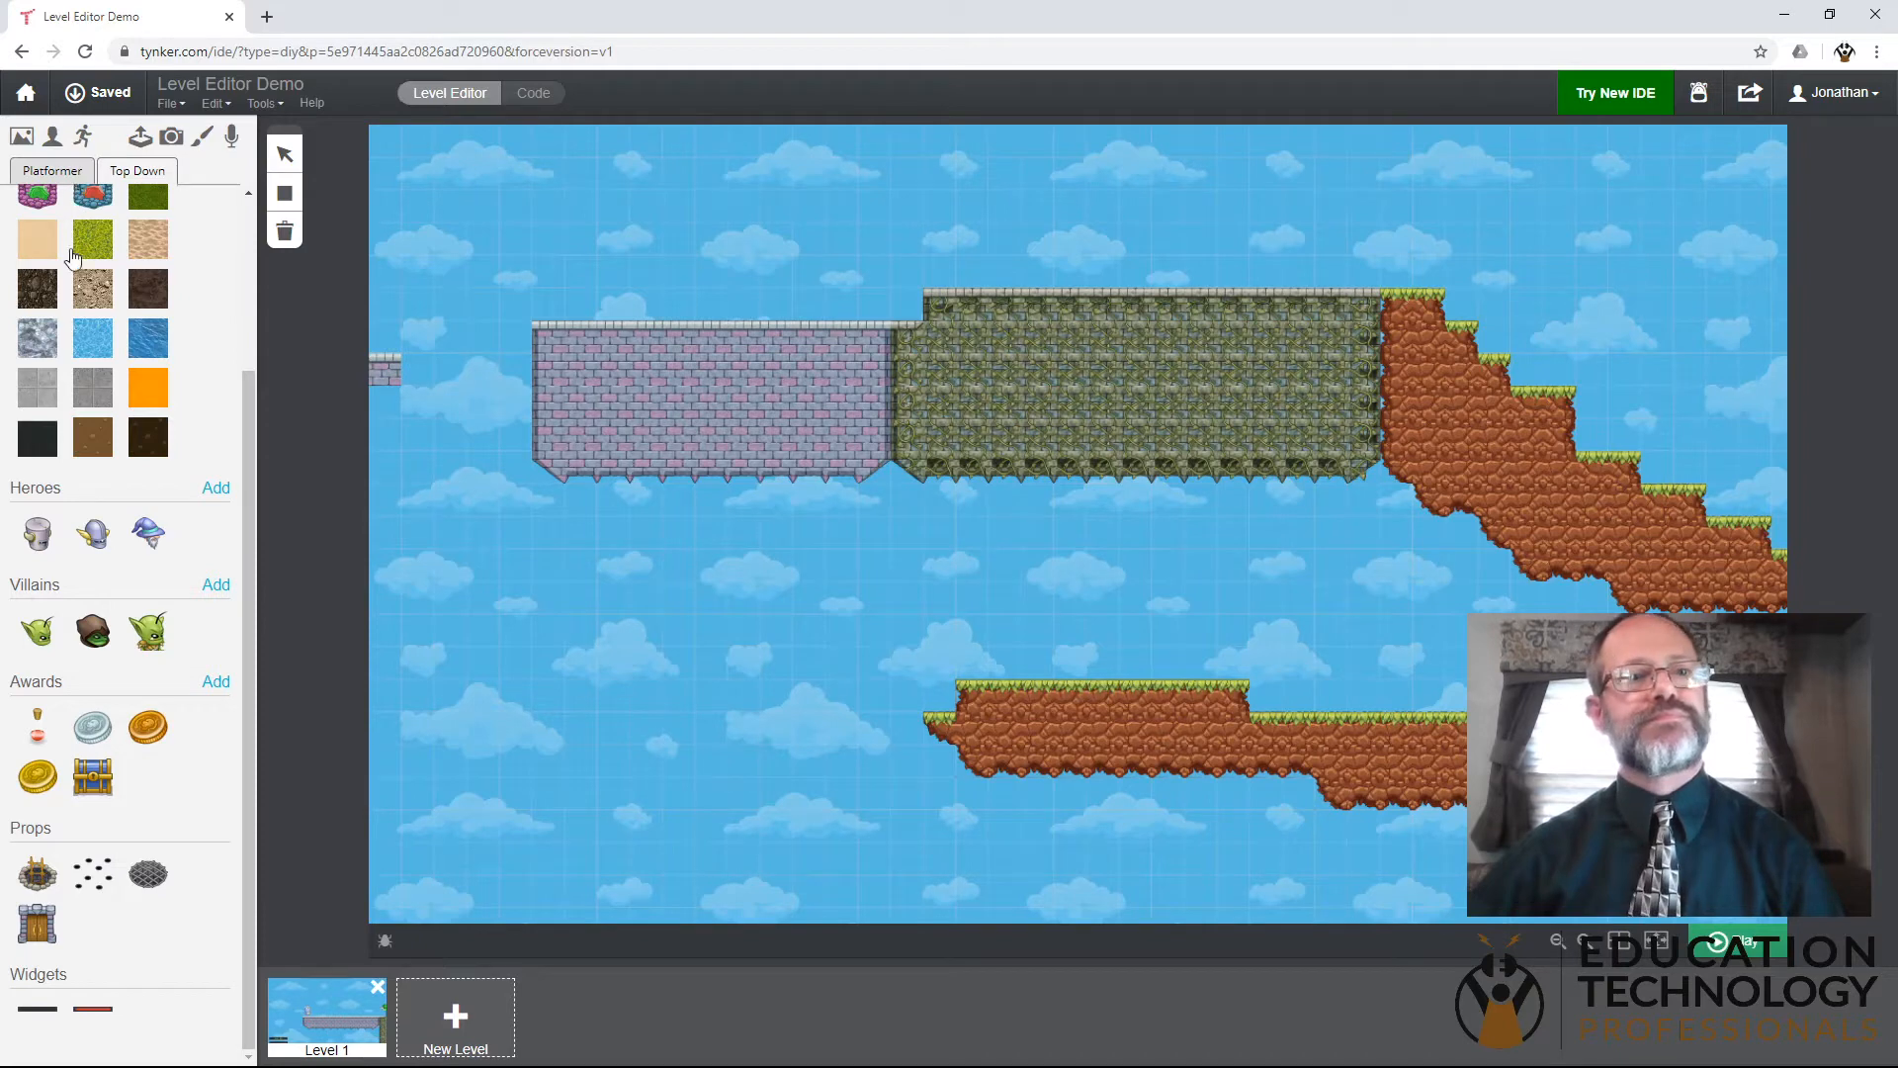
scroll(79, 257, "up", 3)
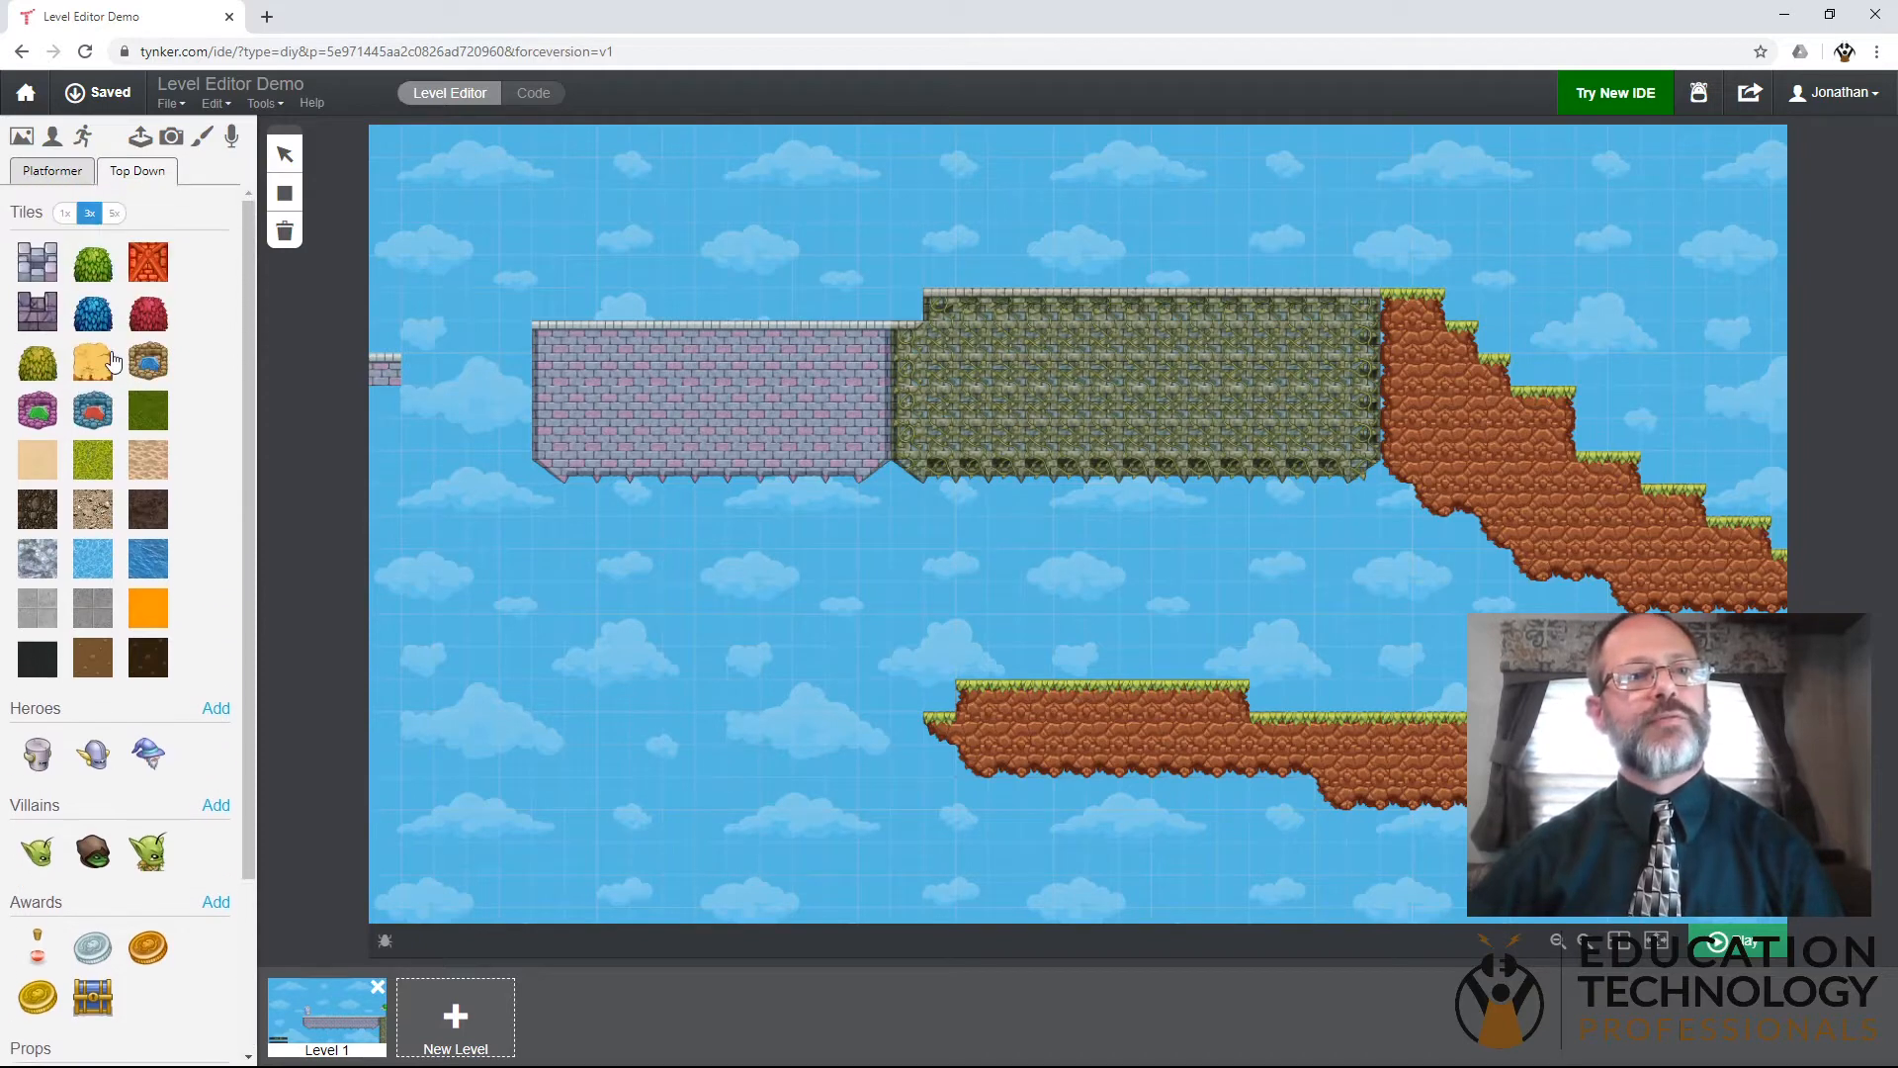
left_click(37, 176)
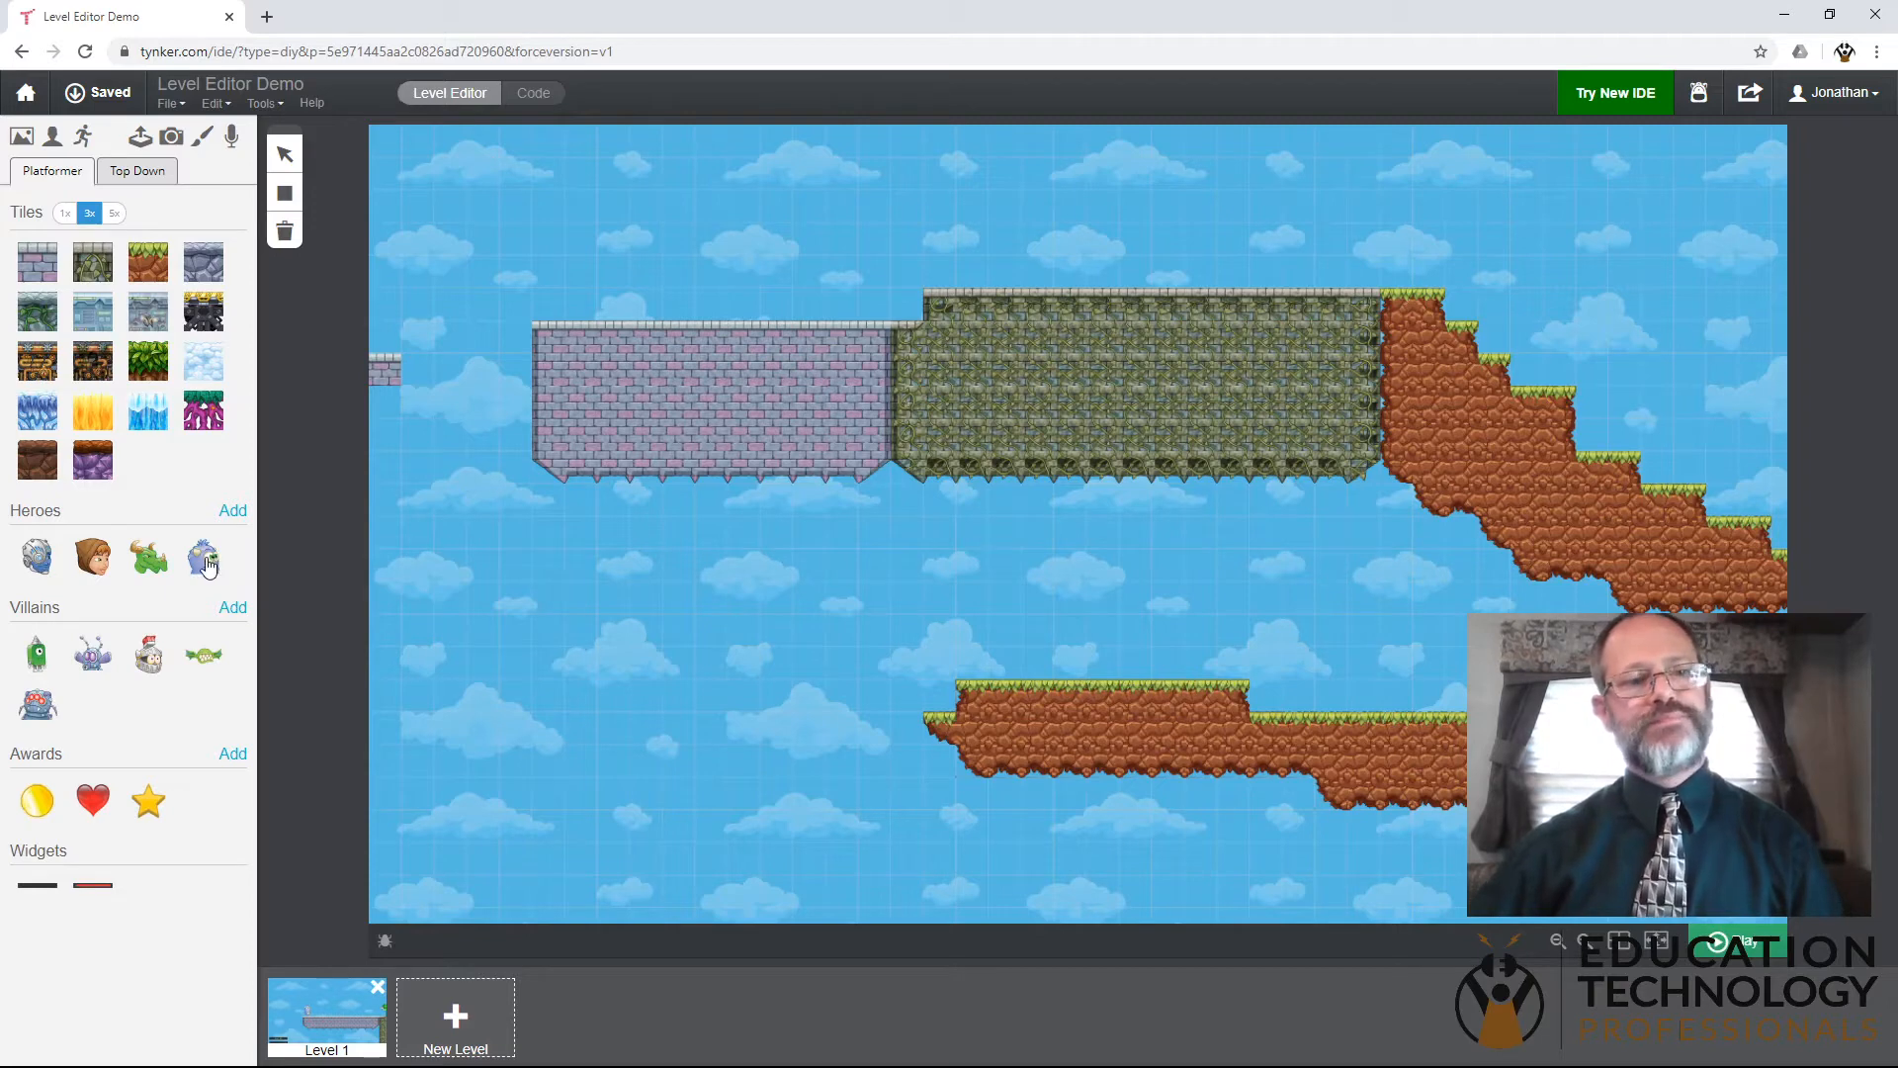
- Place the blue furry hero above the left end of the purple brick platform
left_click_drag(206, 568, 561, 280)
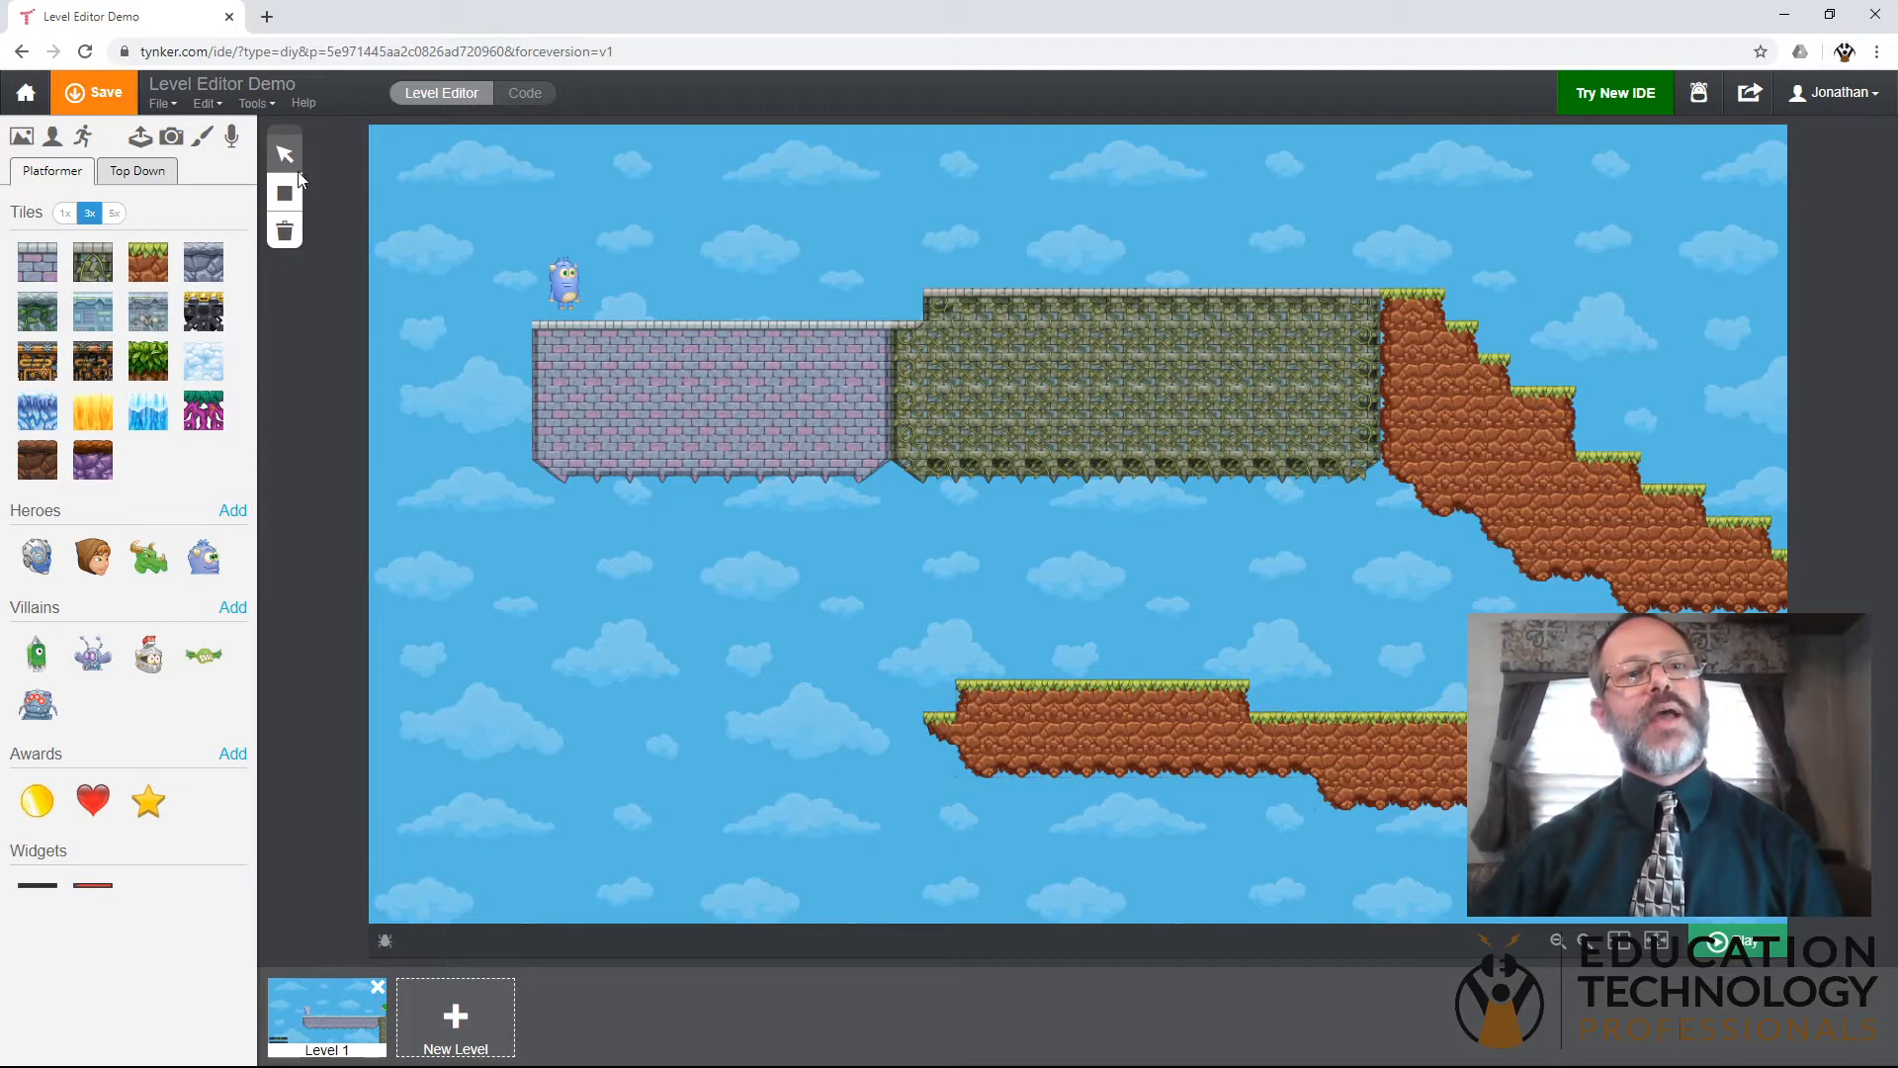
left_click(566, 279)
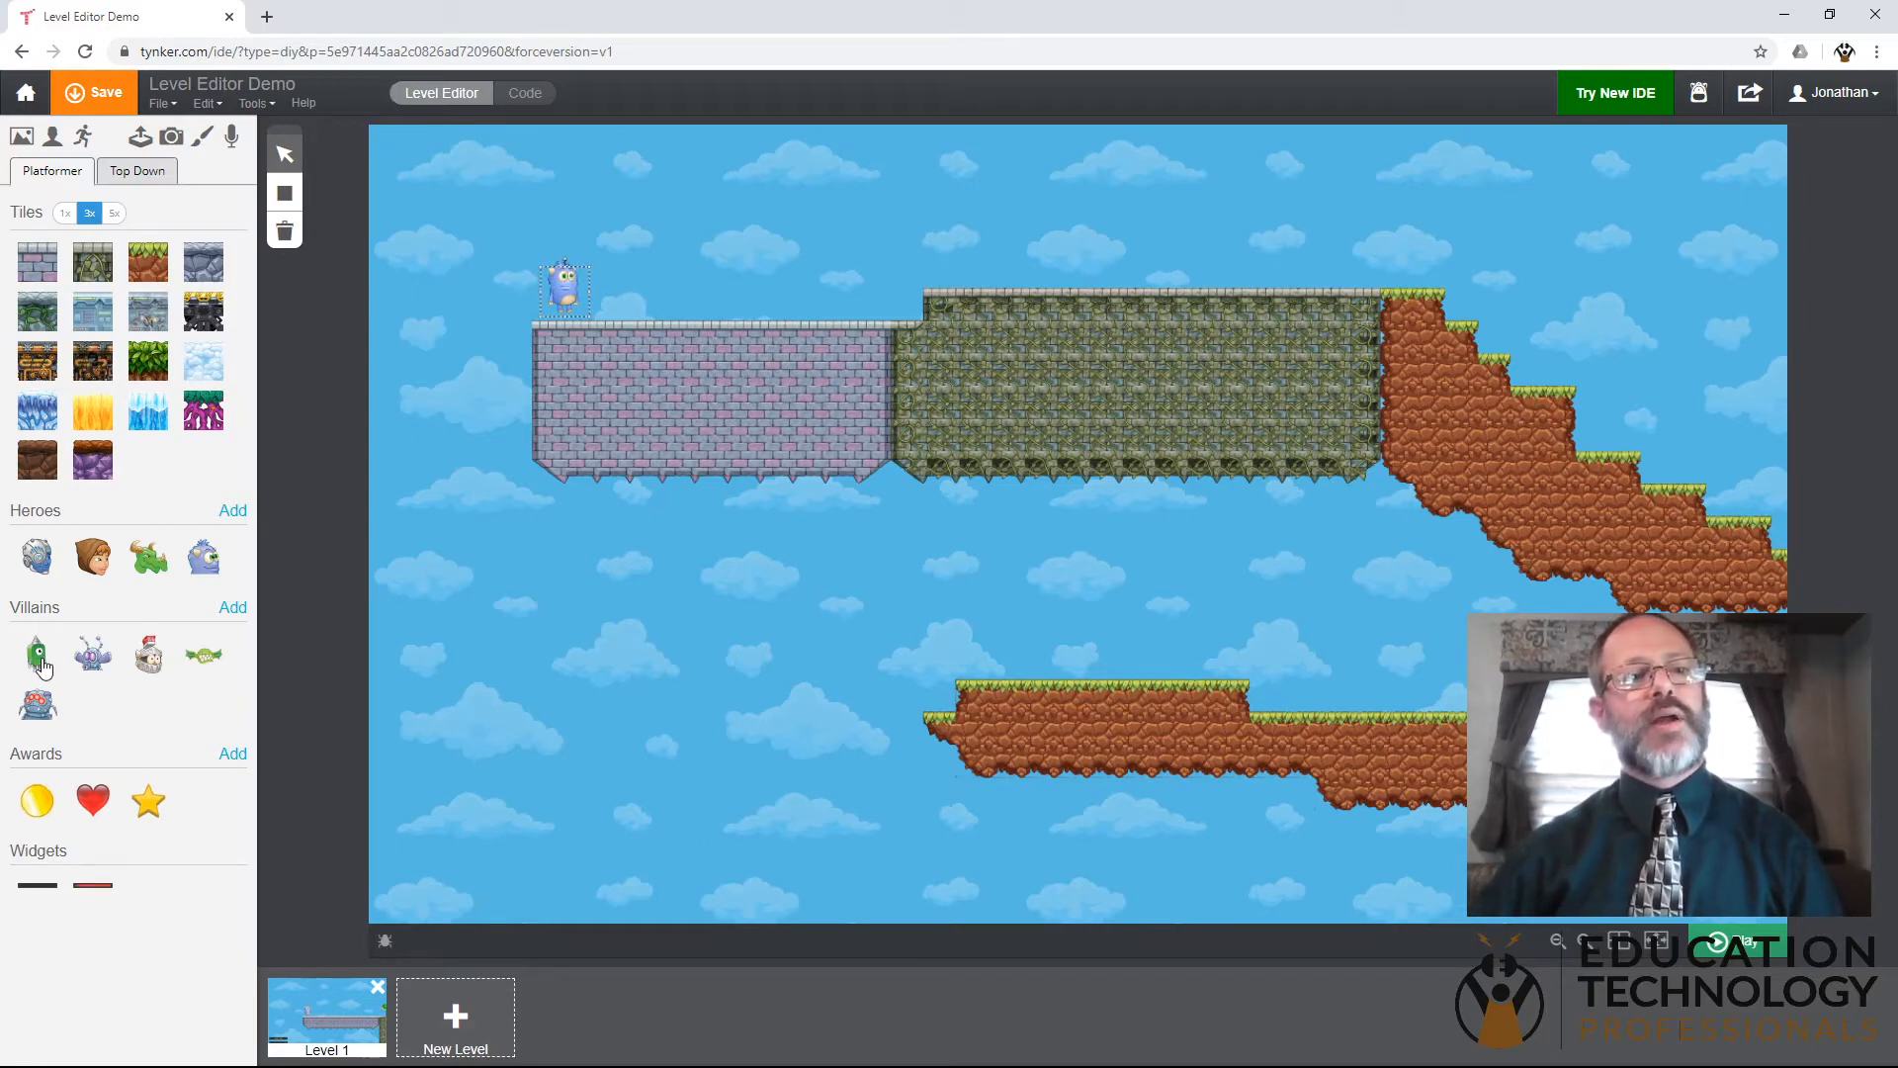
- Place two green walking villains on the mossy stone platform and a grey sentry villain on the dirt stairs
left_click_drag(37, 655, 939, 289)
left_click_drag(1028, 248, 1029, 257)
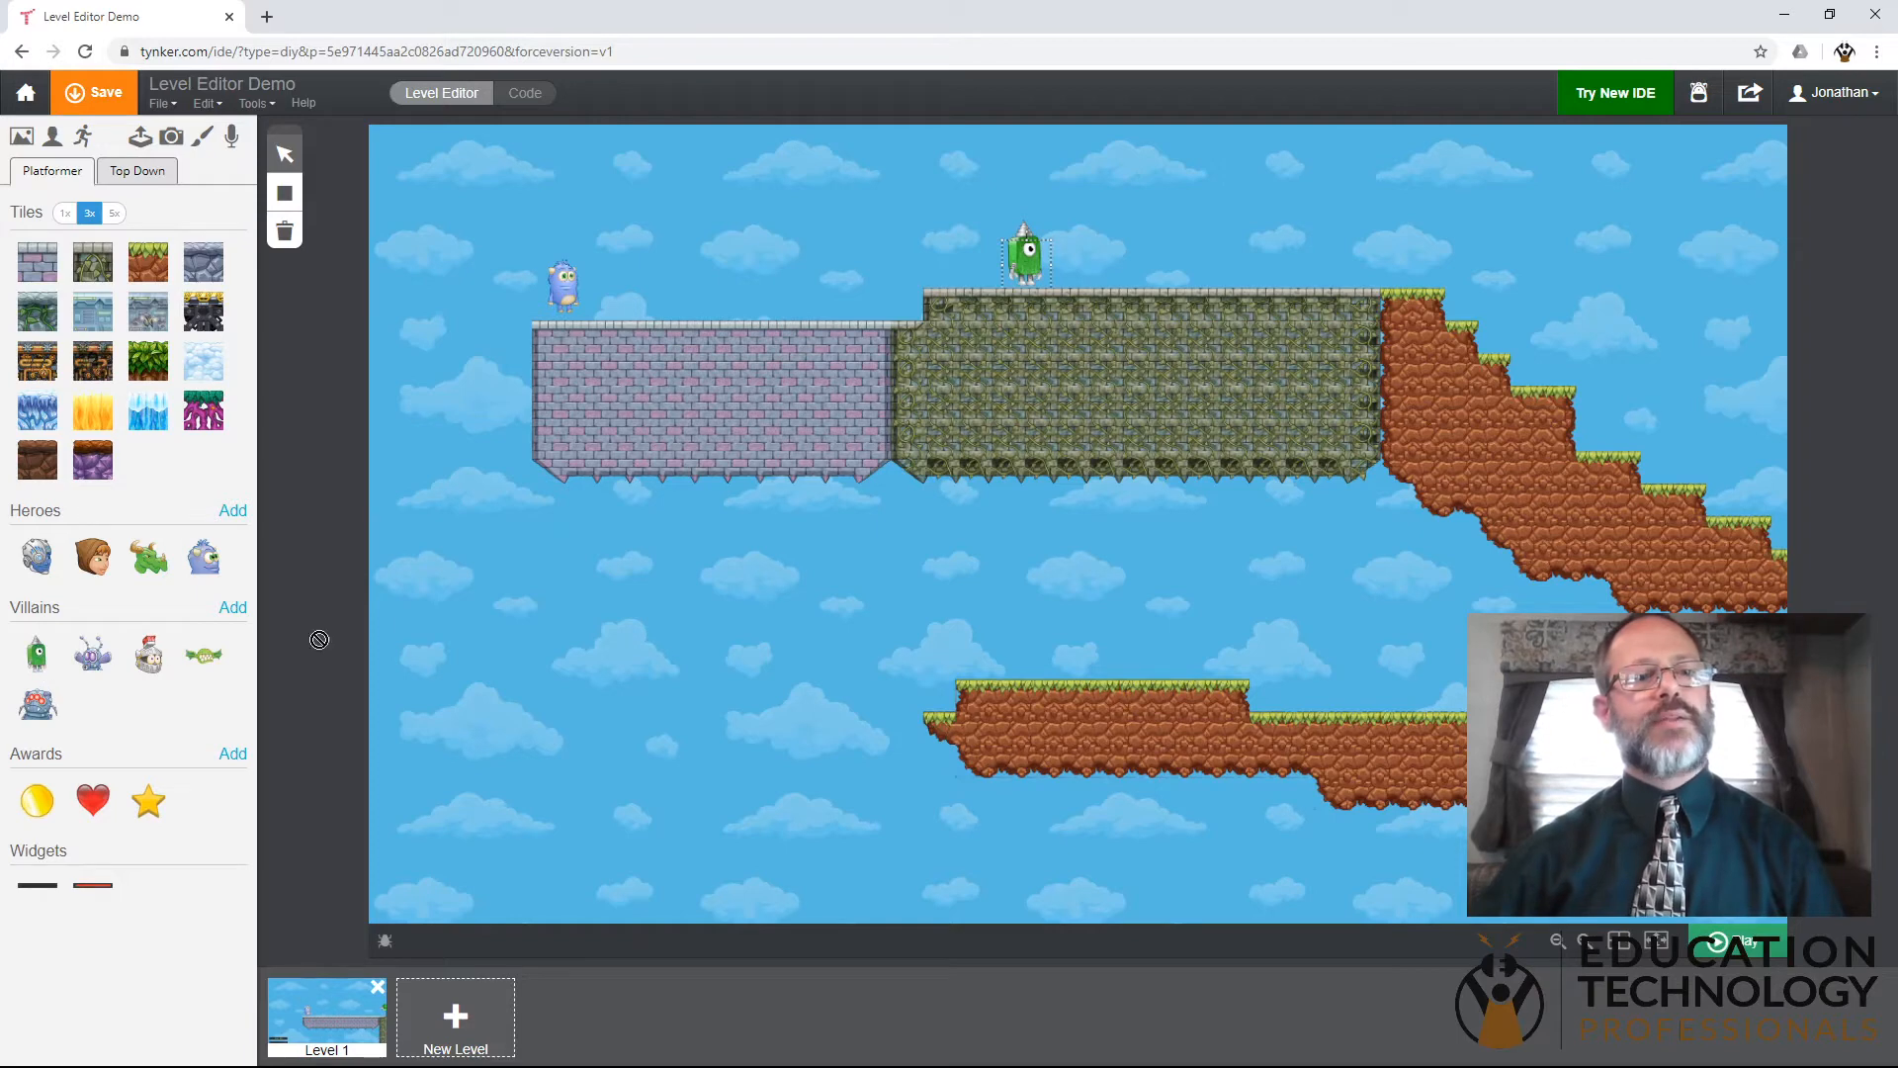
left_click_drag(1113, 299, 1238, 263)
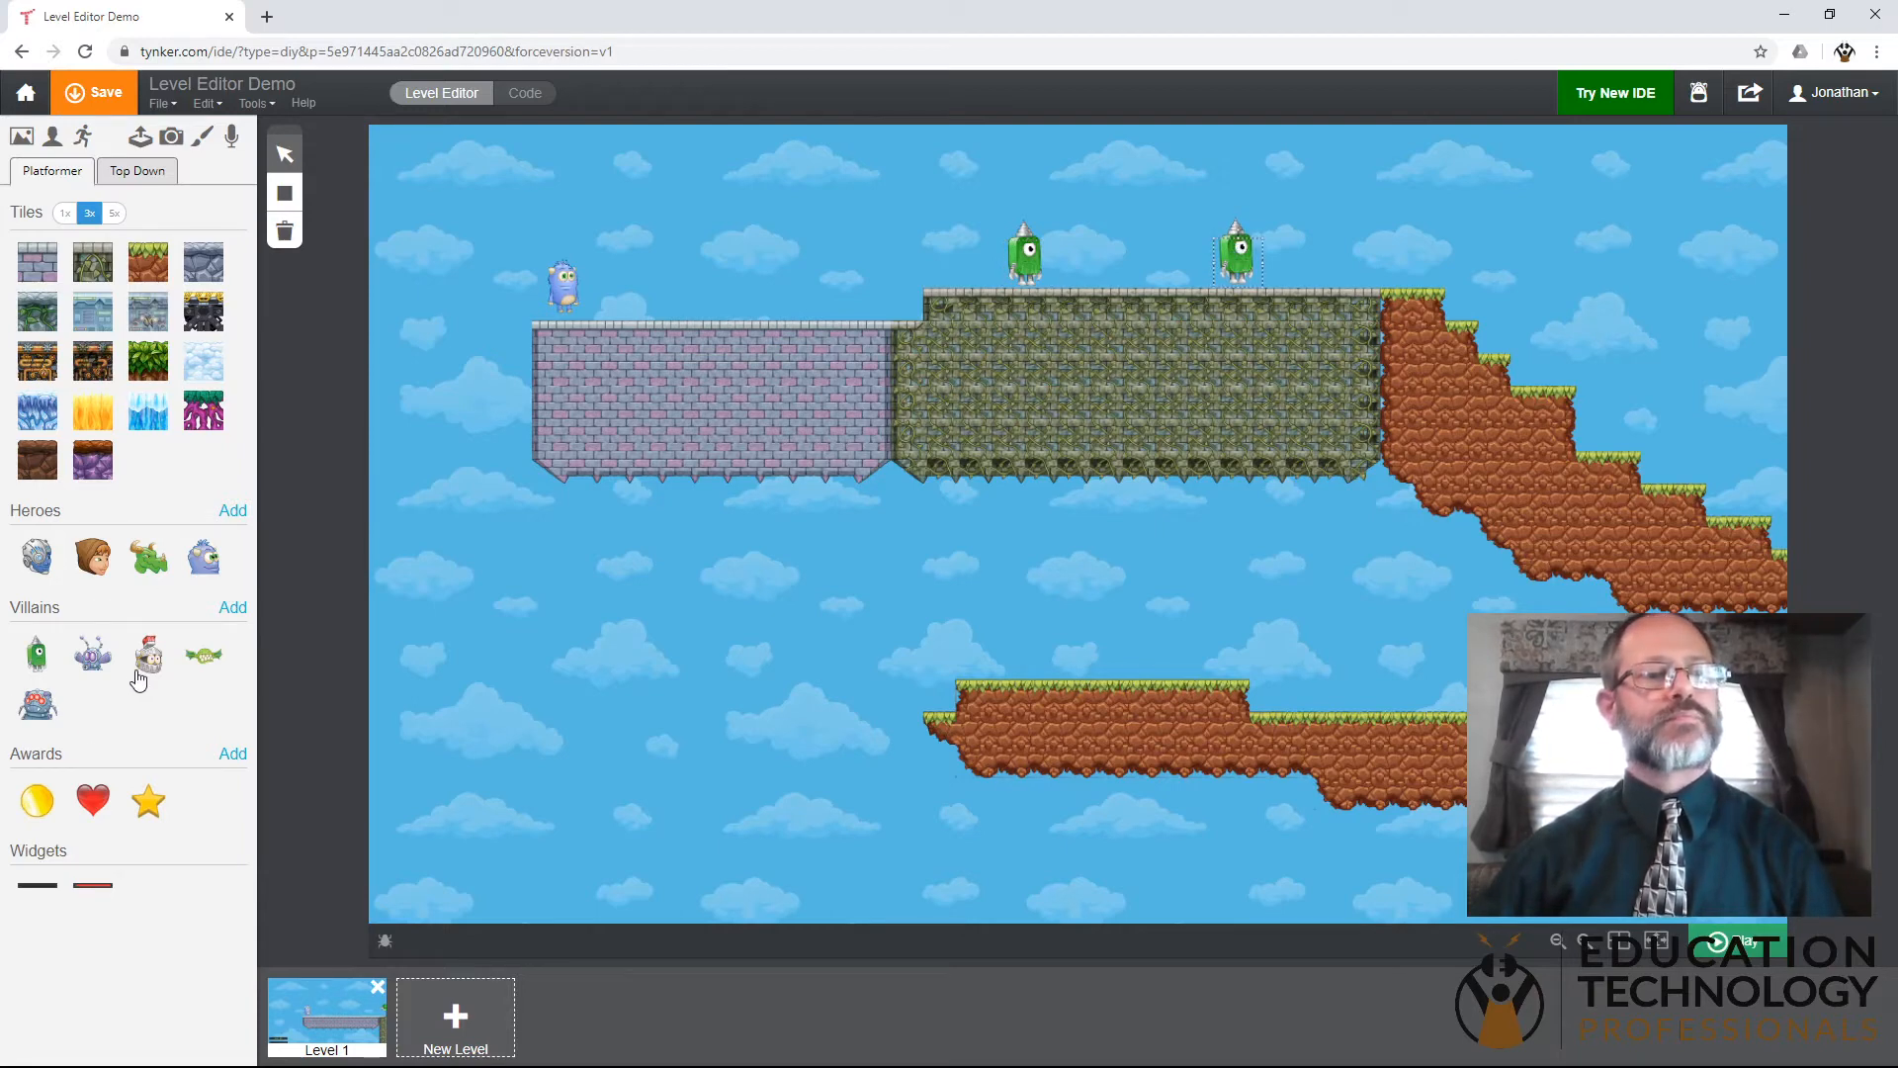
left_click_drag(1067, 408, 1540, 354)
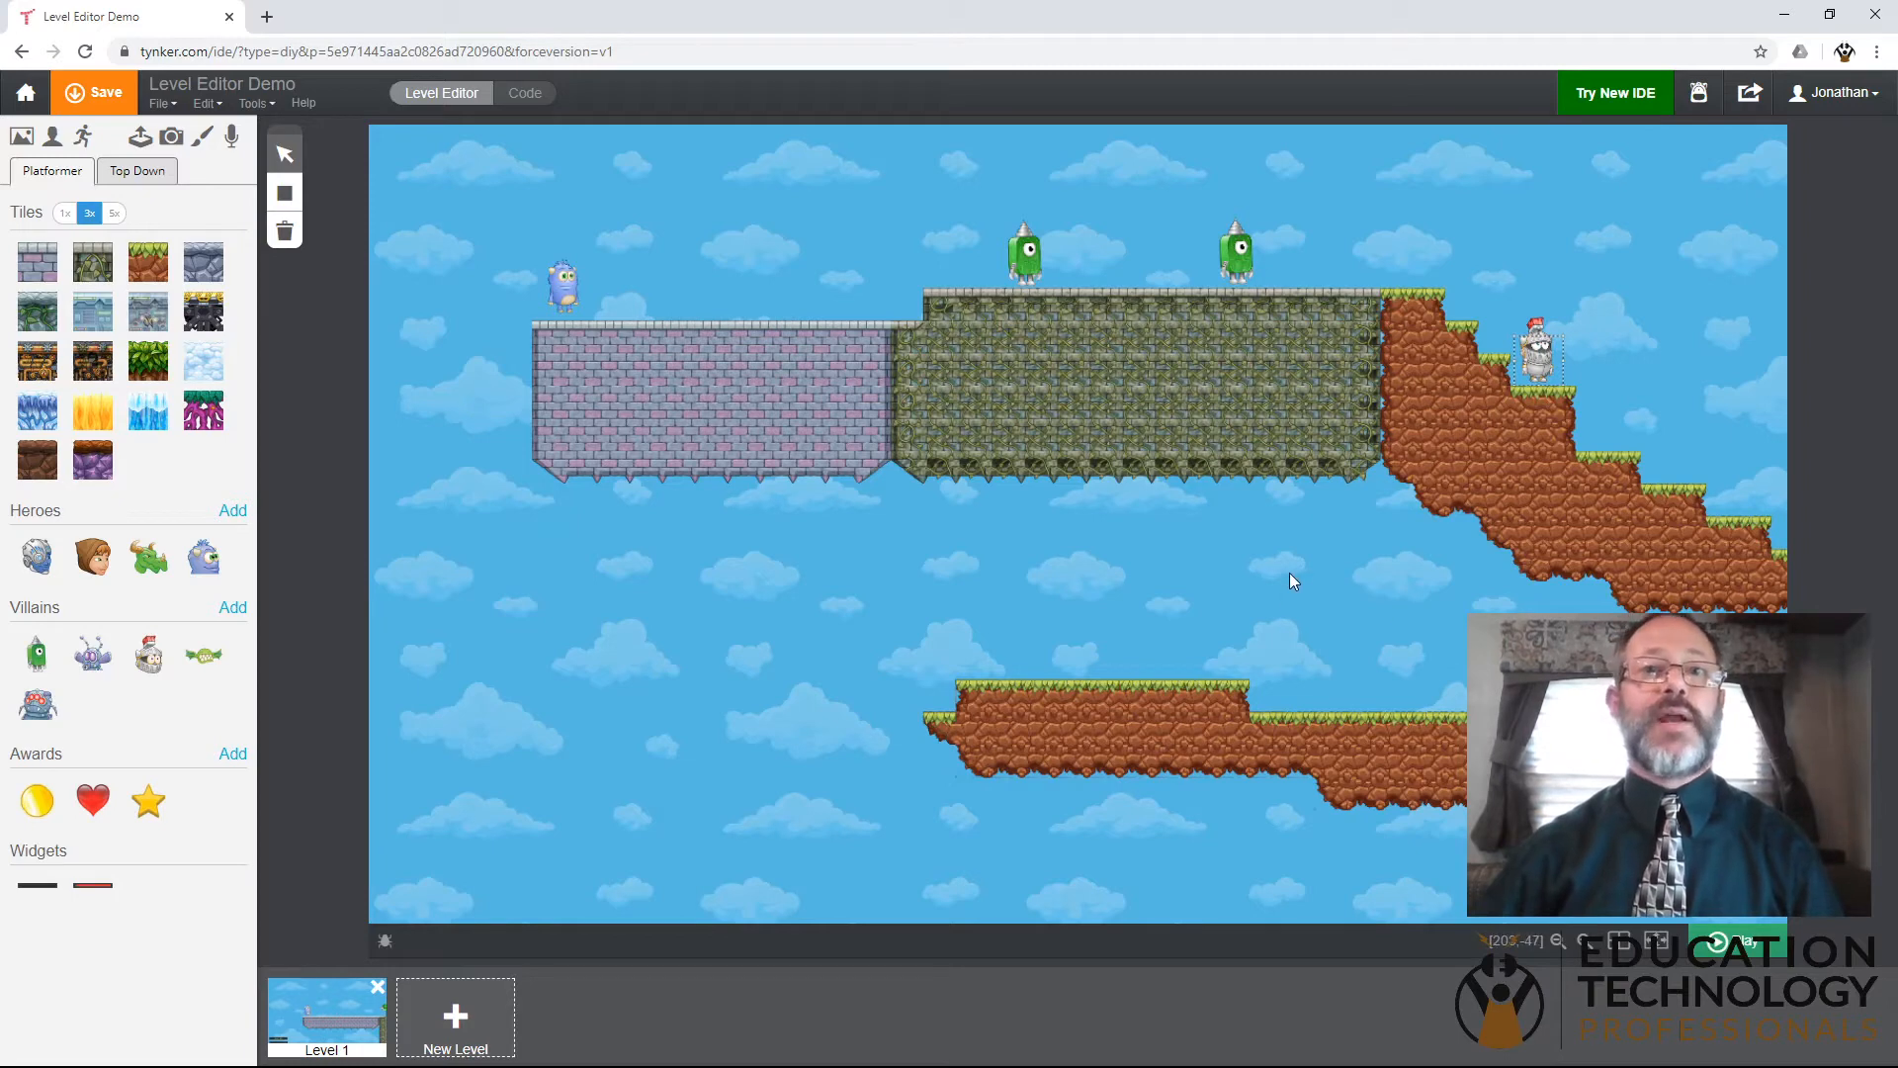
- Place two purple flying villains above the lower end of the dirt stairs and the boss villain in the lower platform's dip
left_click_drag(1428, 601, 947, 590)
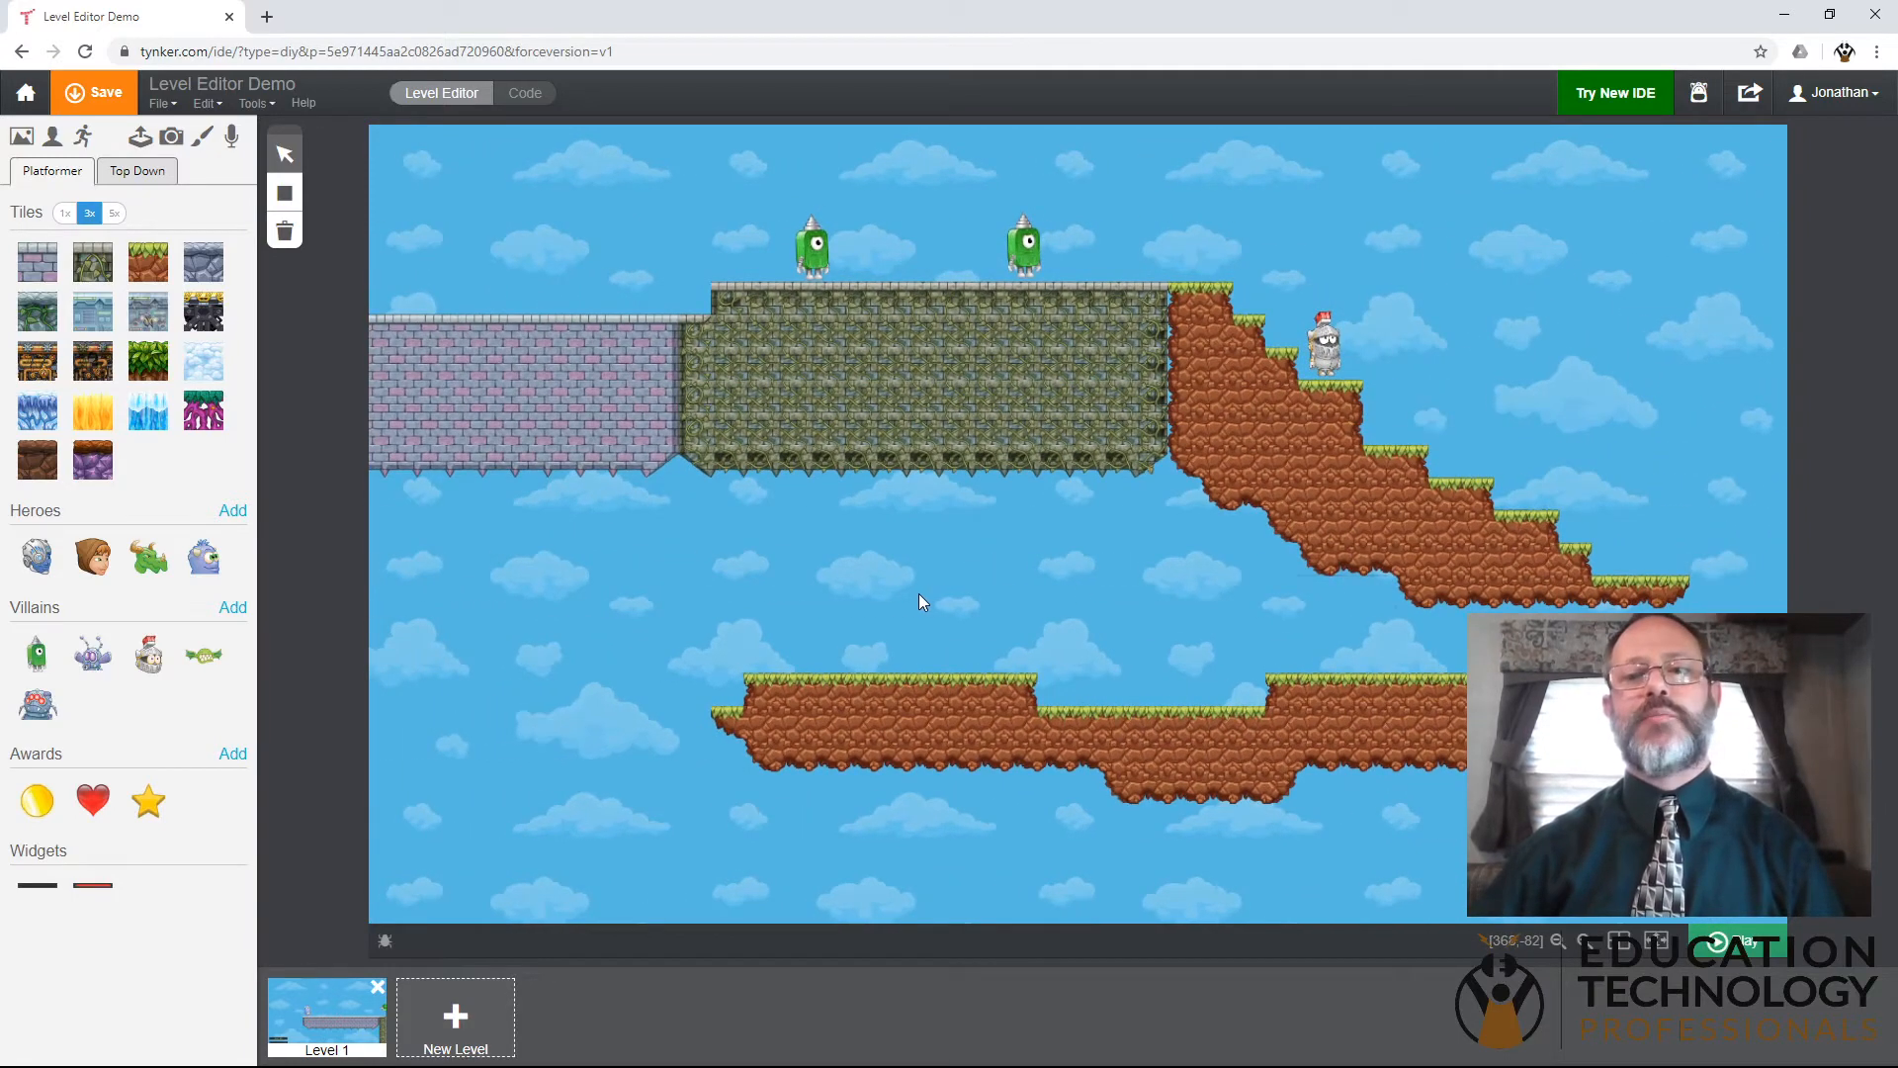
left_click_drag(92, 670, 1642, 534)
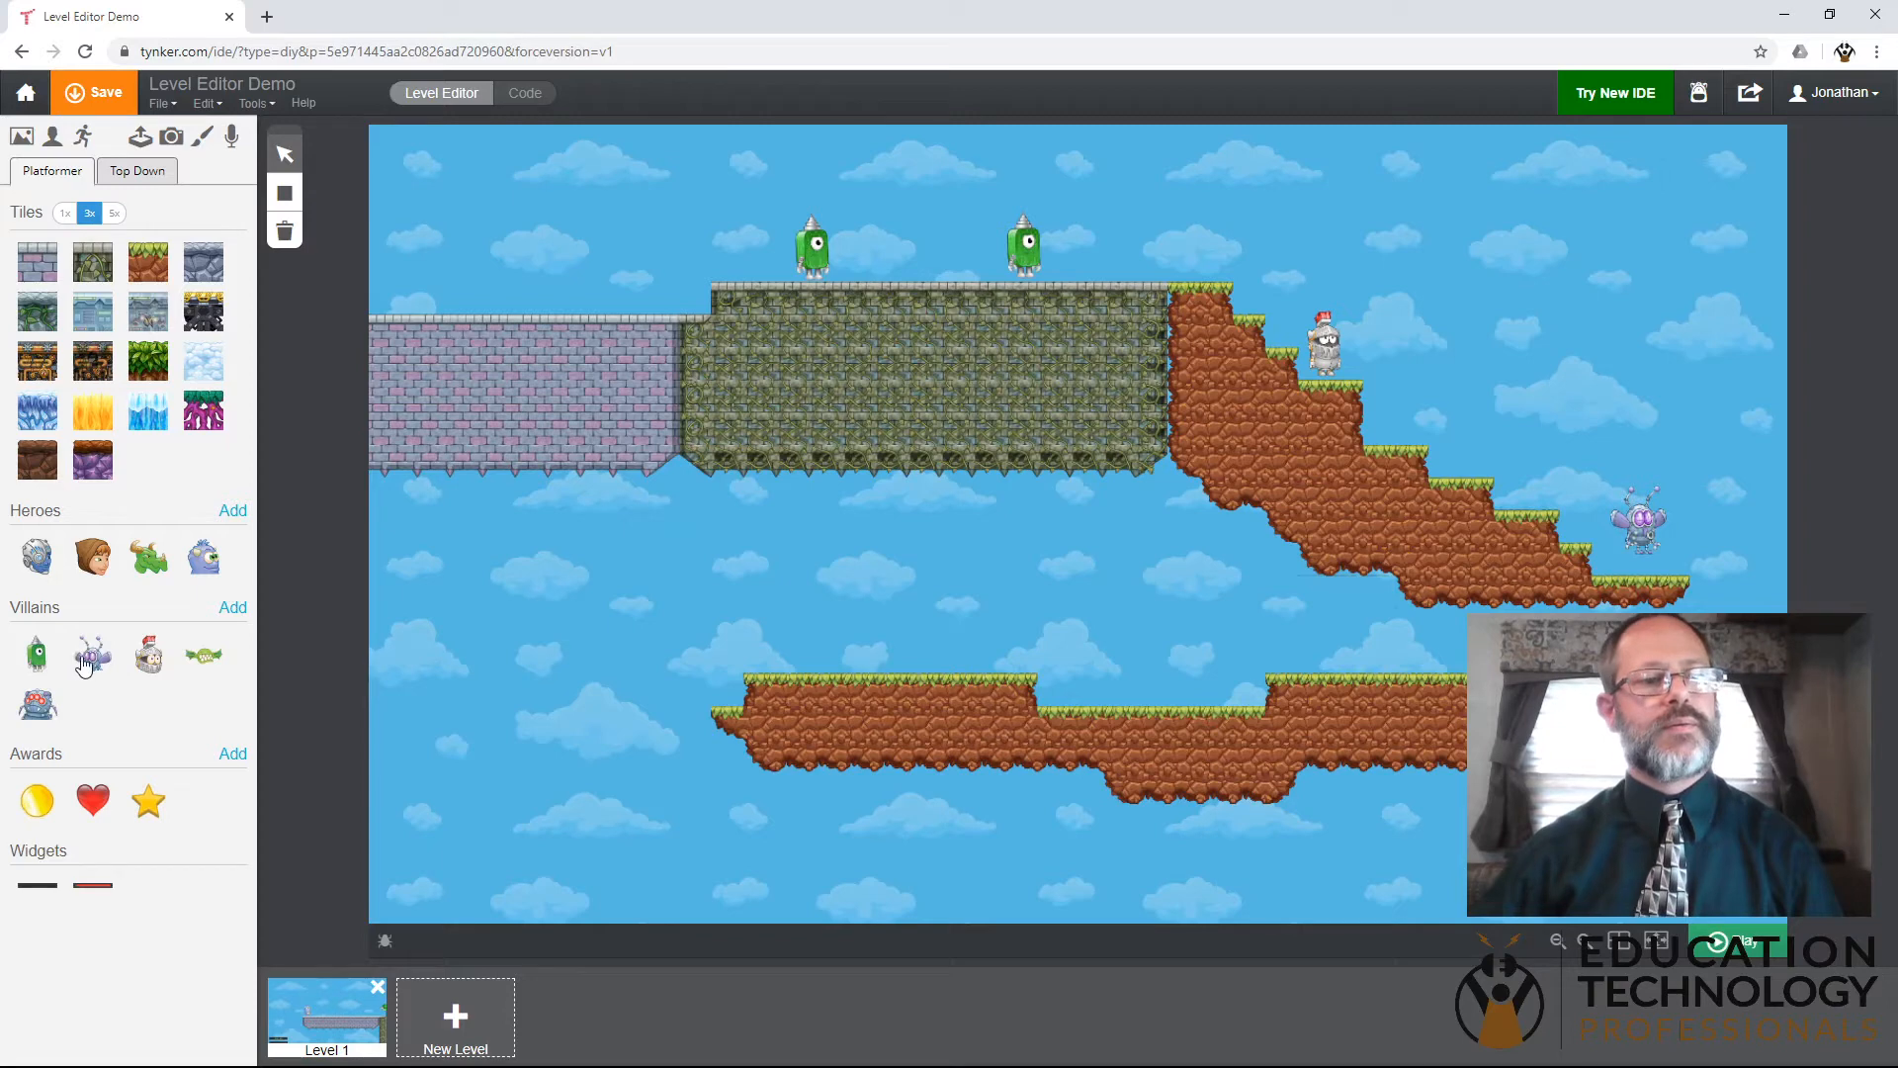
left_click_drag(92, 659, 1724, 443)
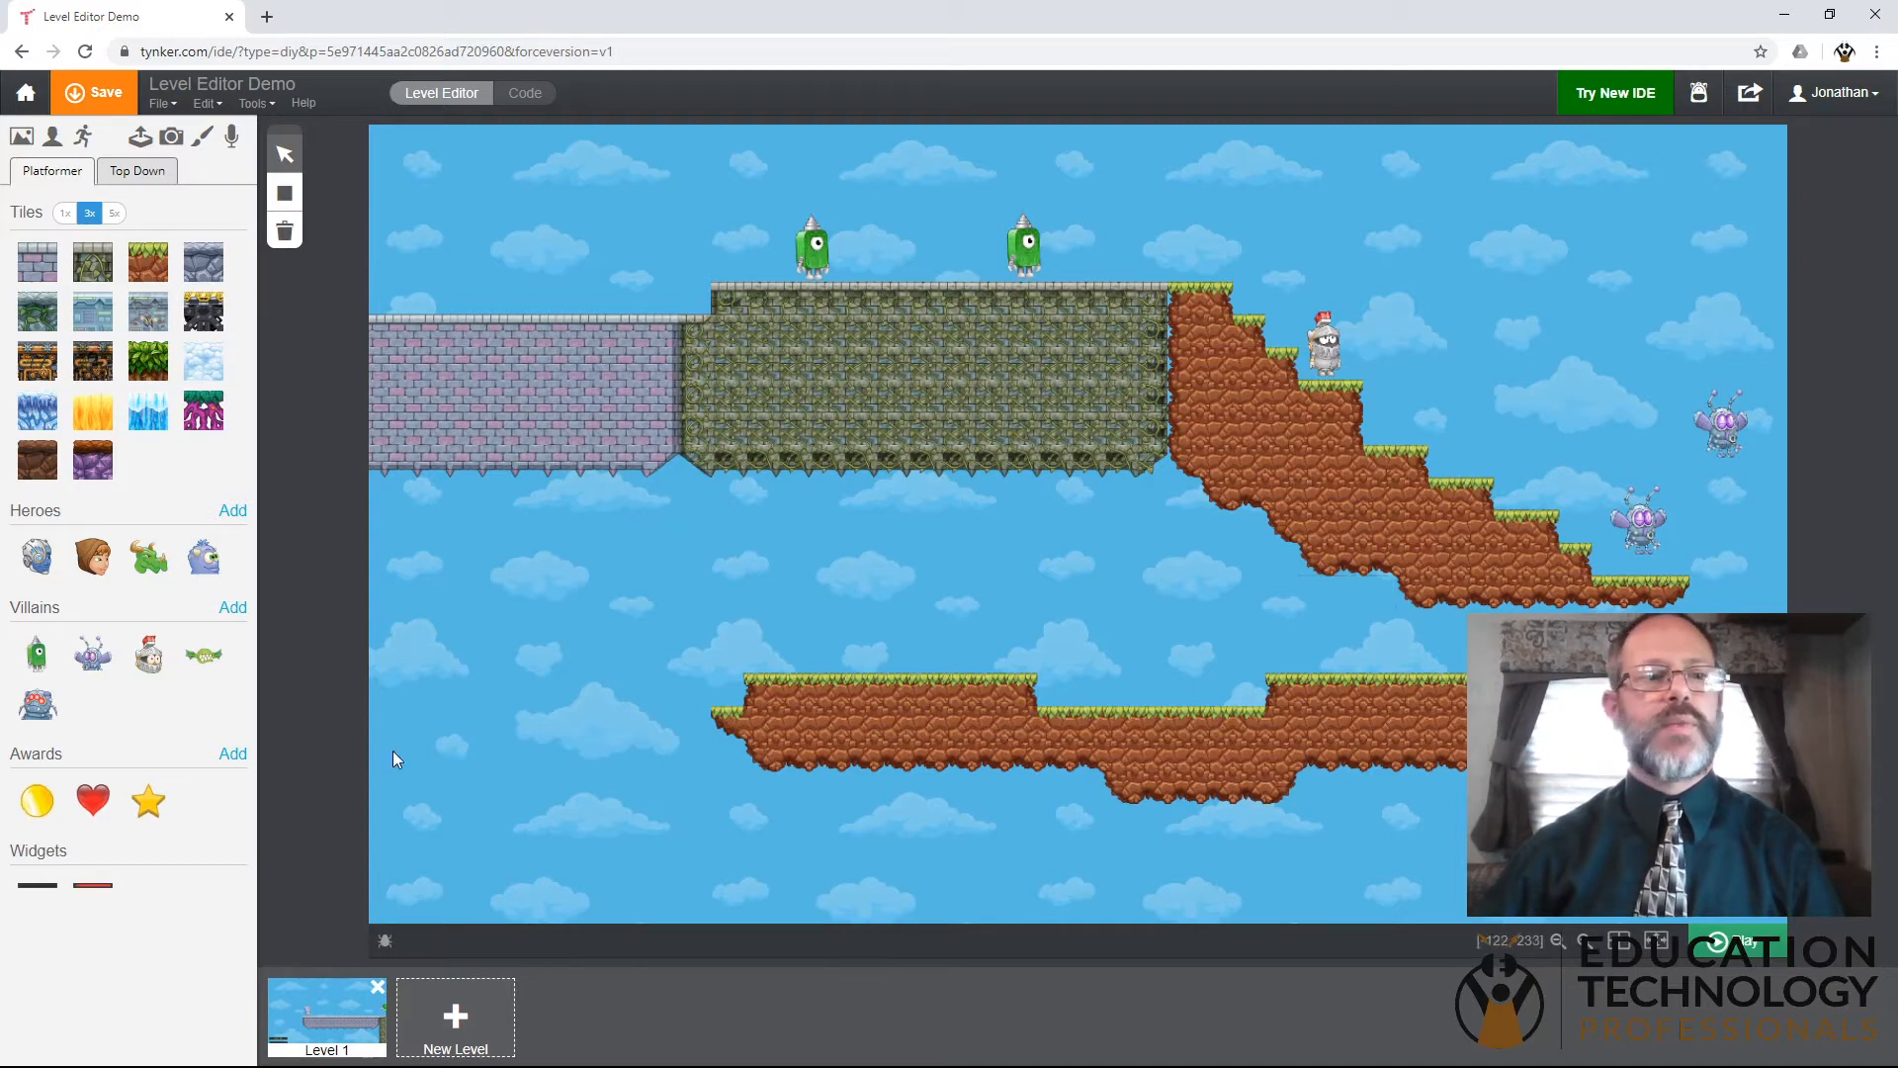
left_click_drag(29, 704, 945, 636)
left_click_drag(1115, 649, 1117, 649)
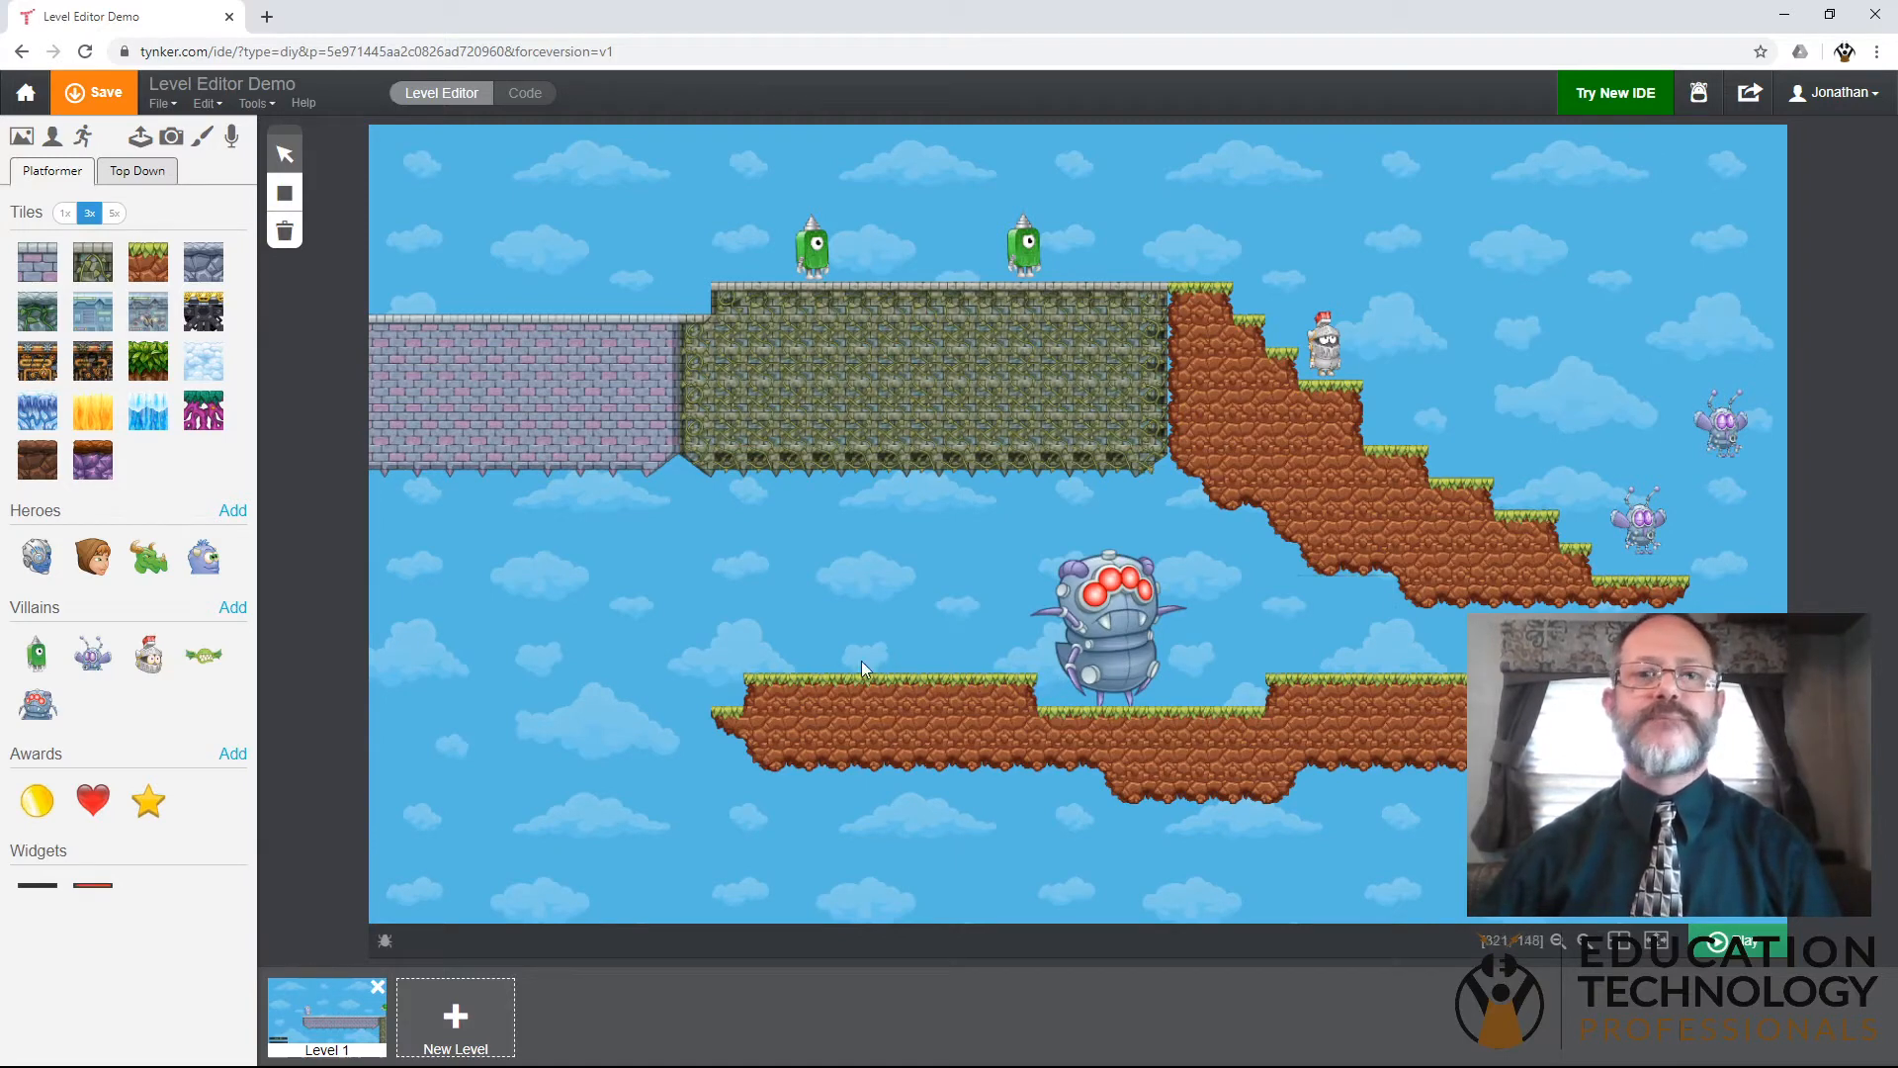
- Place four gold coins, two above the purple brick platform and two above the right end of the mossy stone platform
left_click_drag(515, 593, 745, 667)
left_click_drag(37, 815, 578, 482)
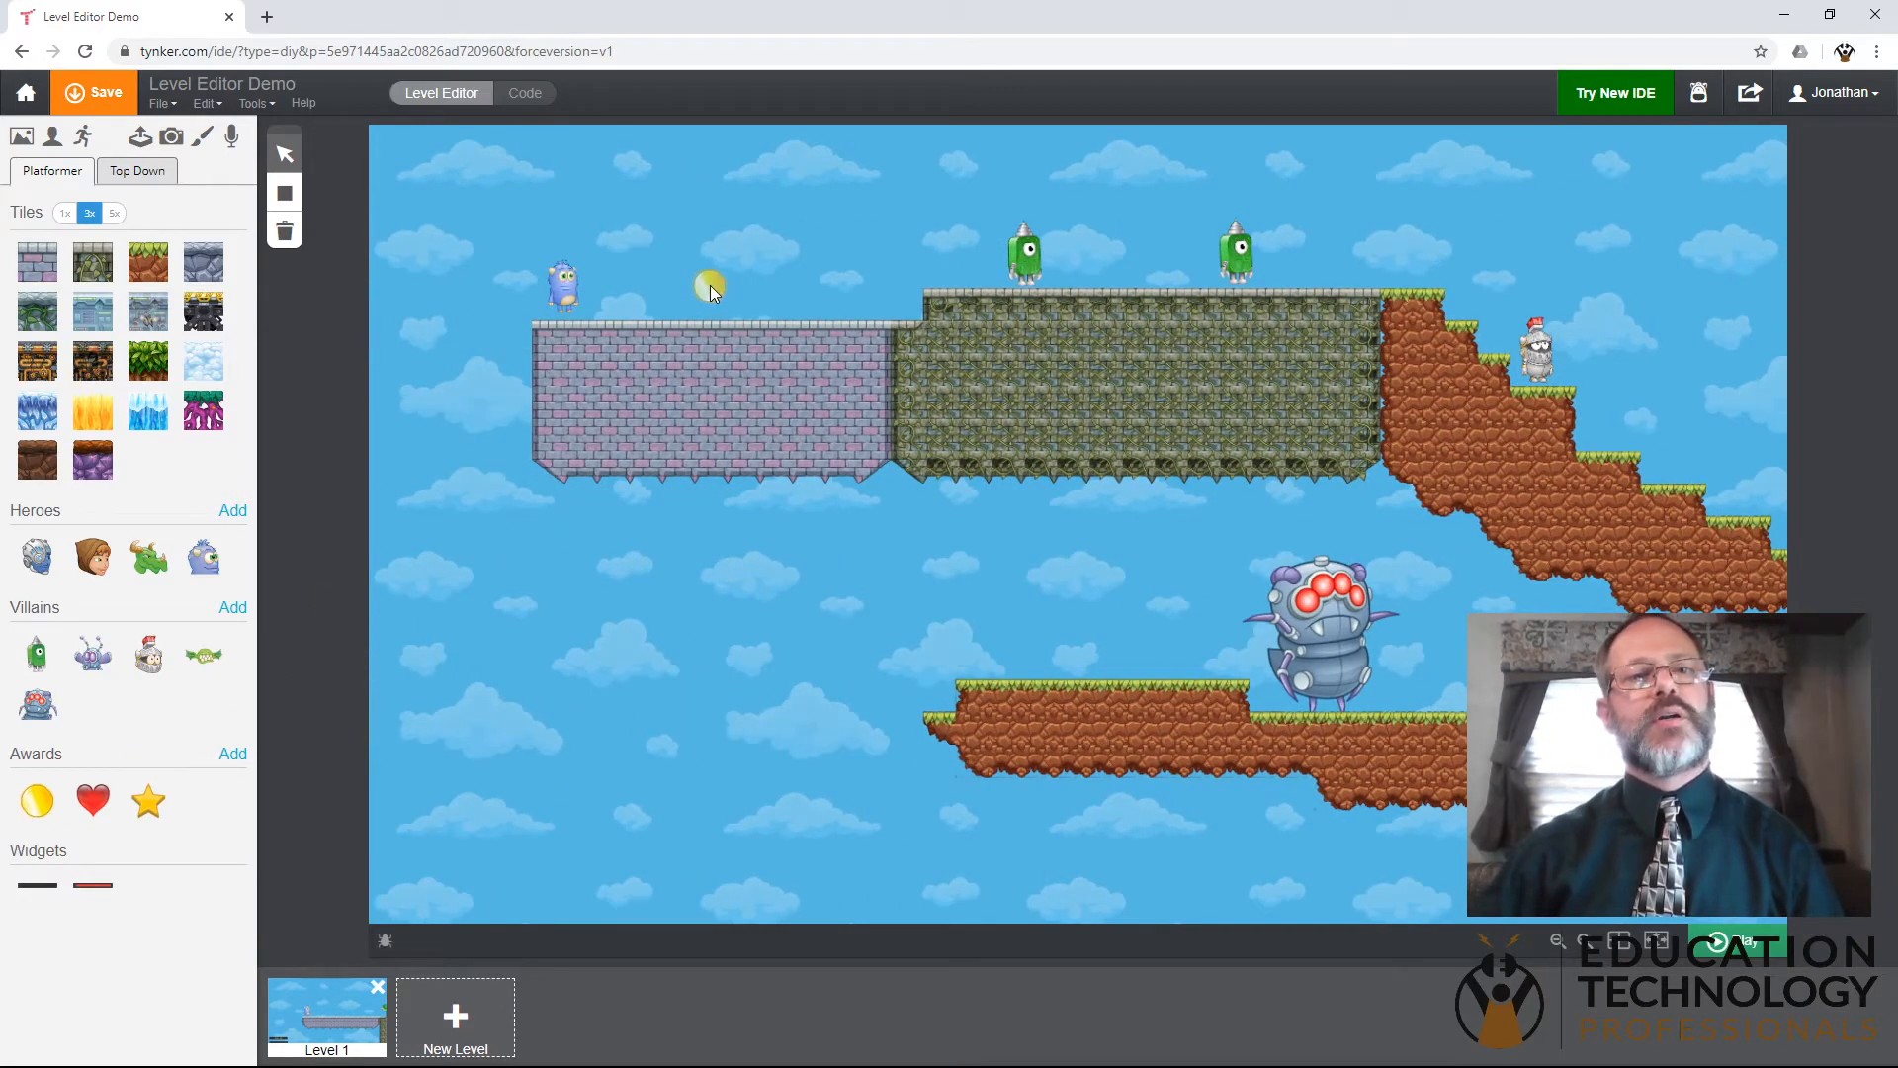
left_click_drag(716, 288, 715, 288)
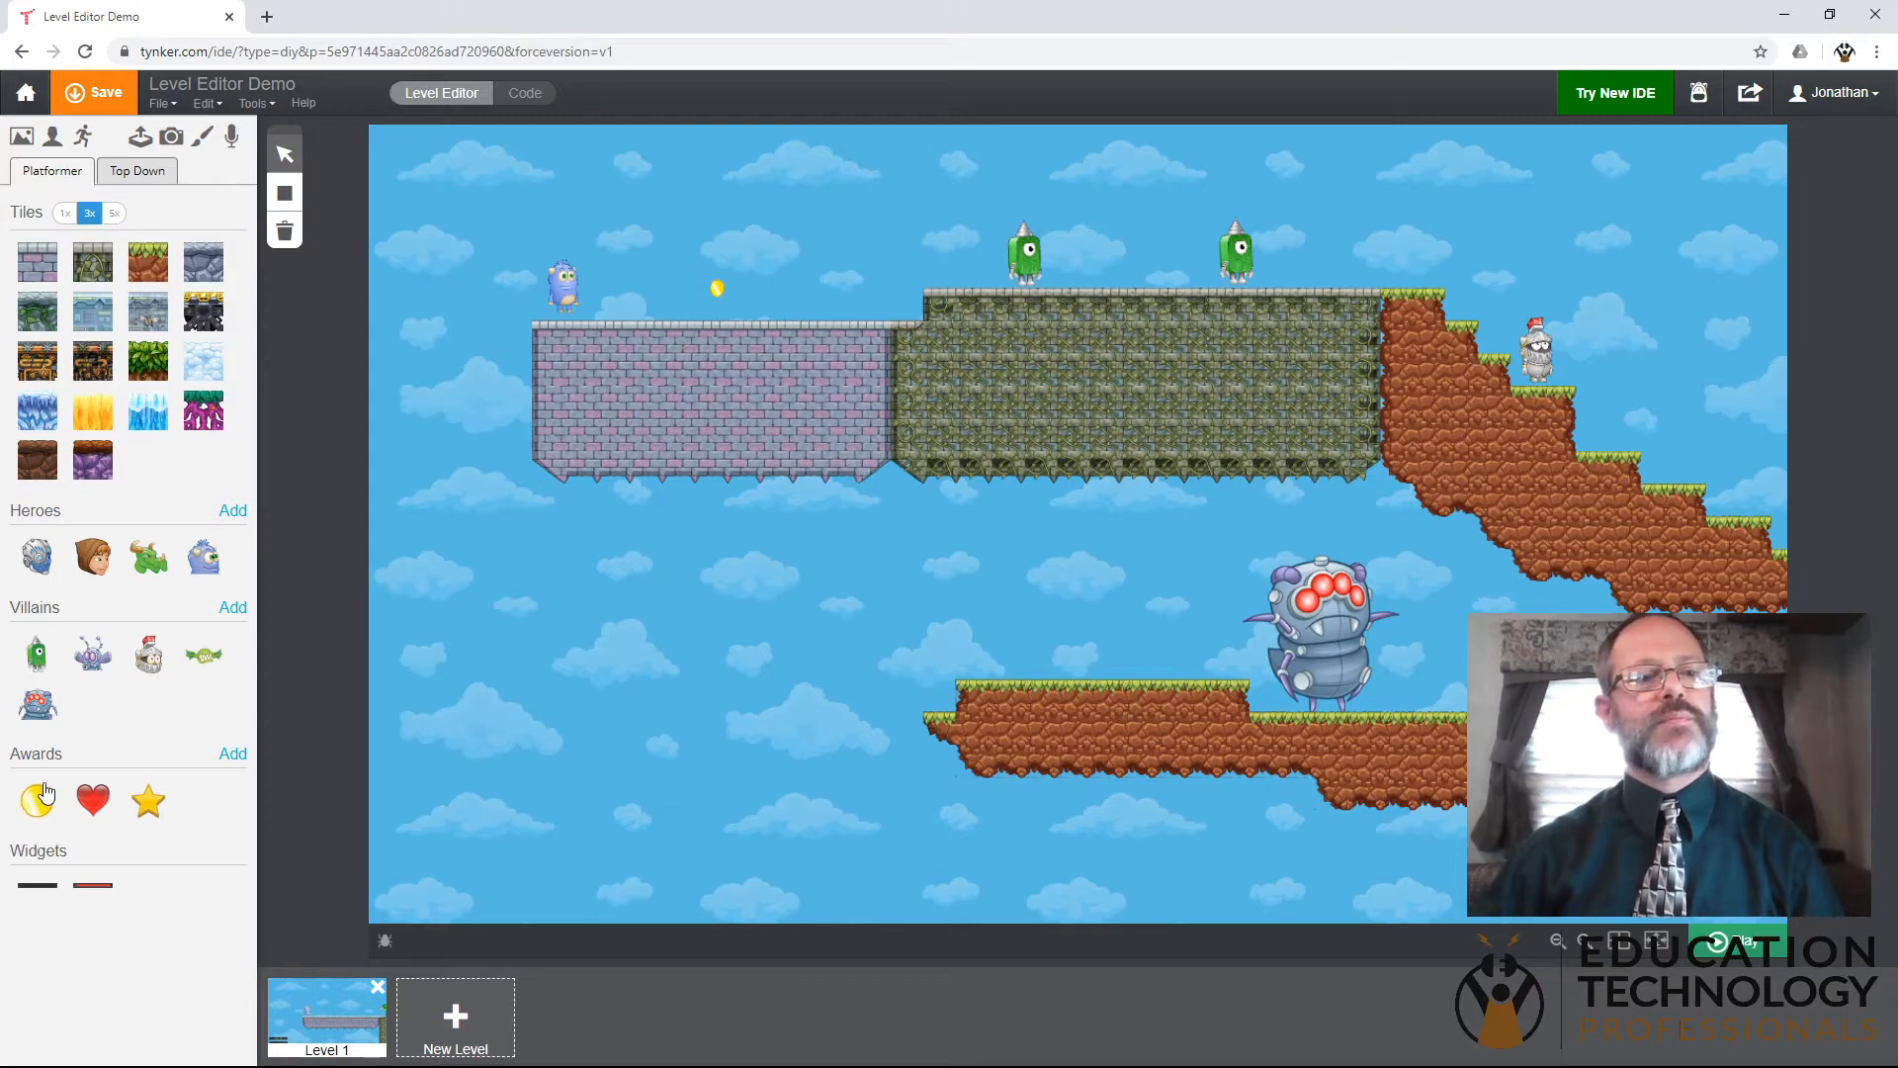
left_click_drag(44, 805, 855, 366)
left_click_drag(850, 288, 851, 289)
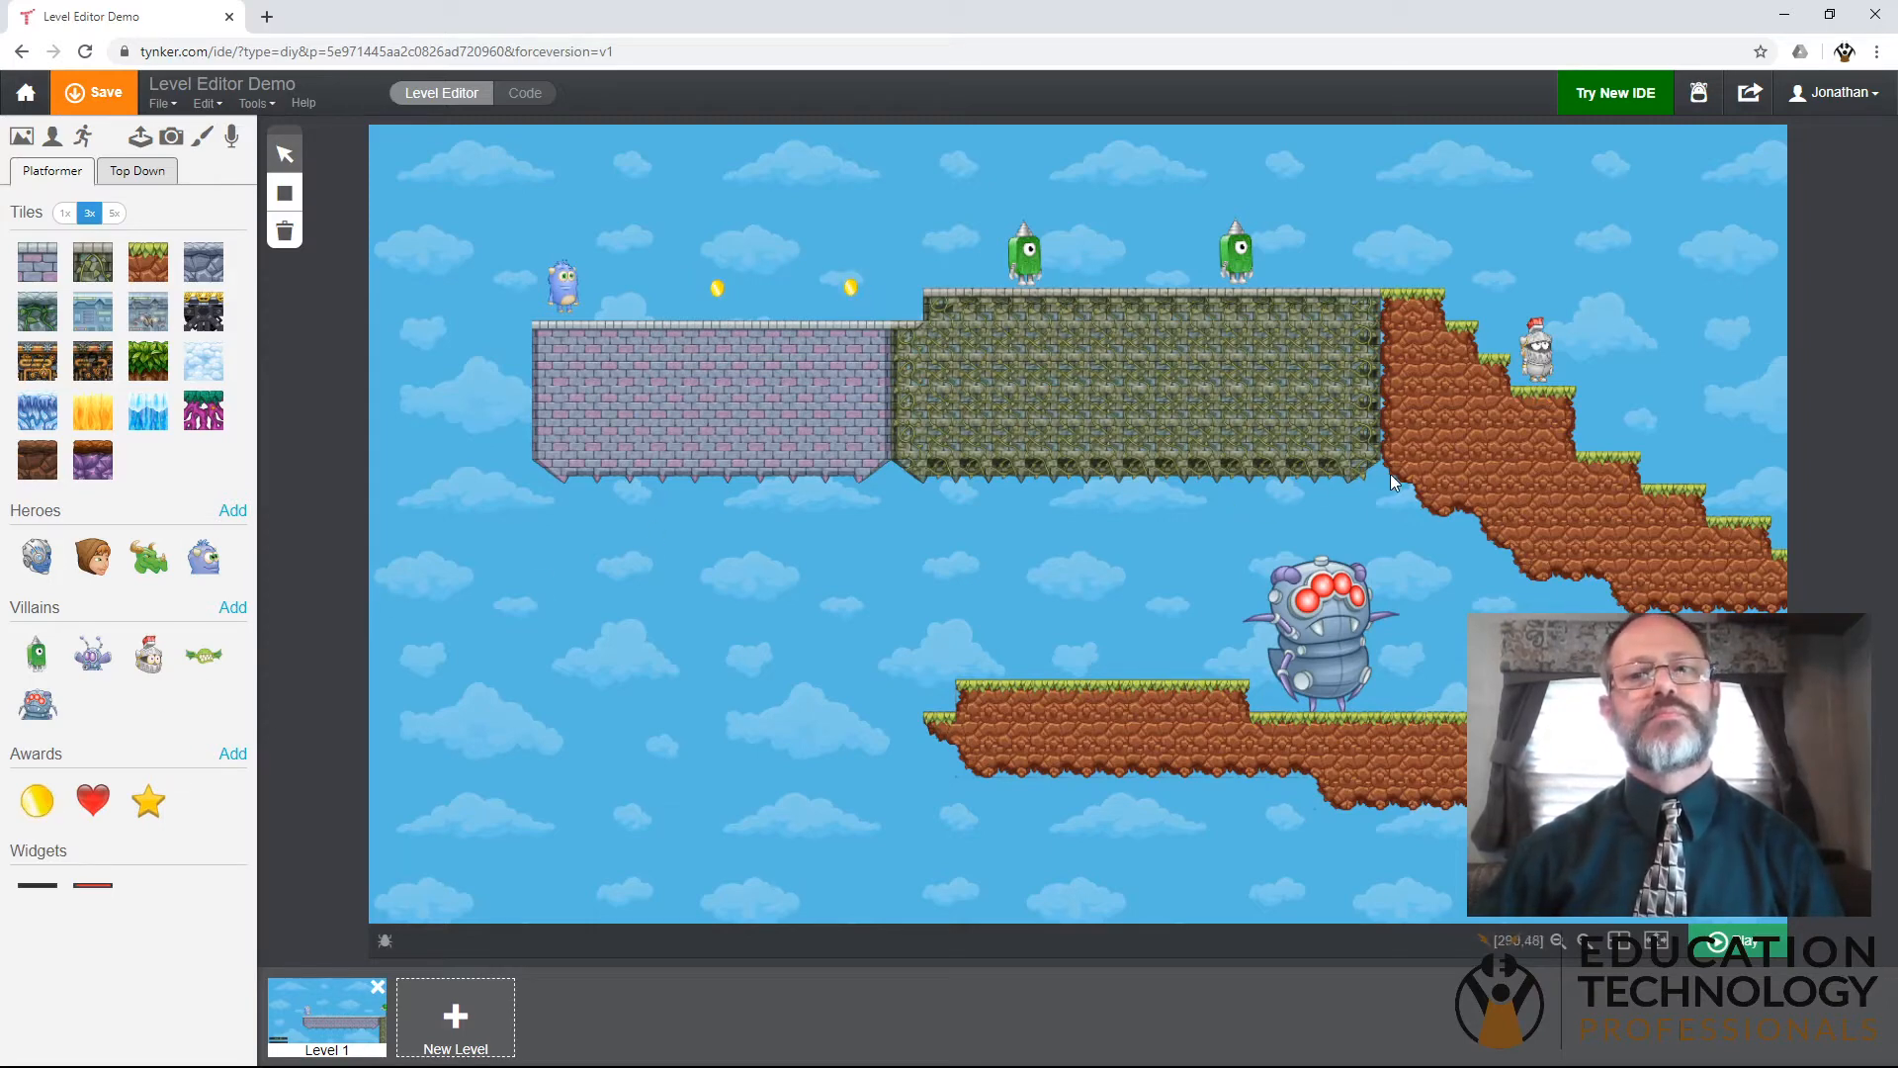
left_click_drag(40, 798, 1022, 392)
left_click_drag(1325, 255, 1324, 255)
left_click_drag(42, 808, 1387, 253)
- Place a star award above the raised right part of the lower dirt platform
left_click_drag(1469, 367, 1254, 396)
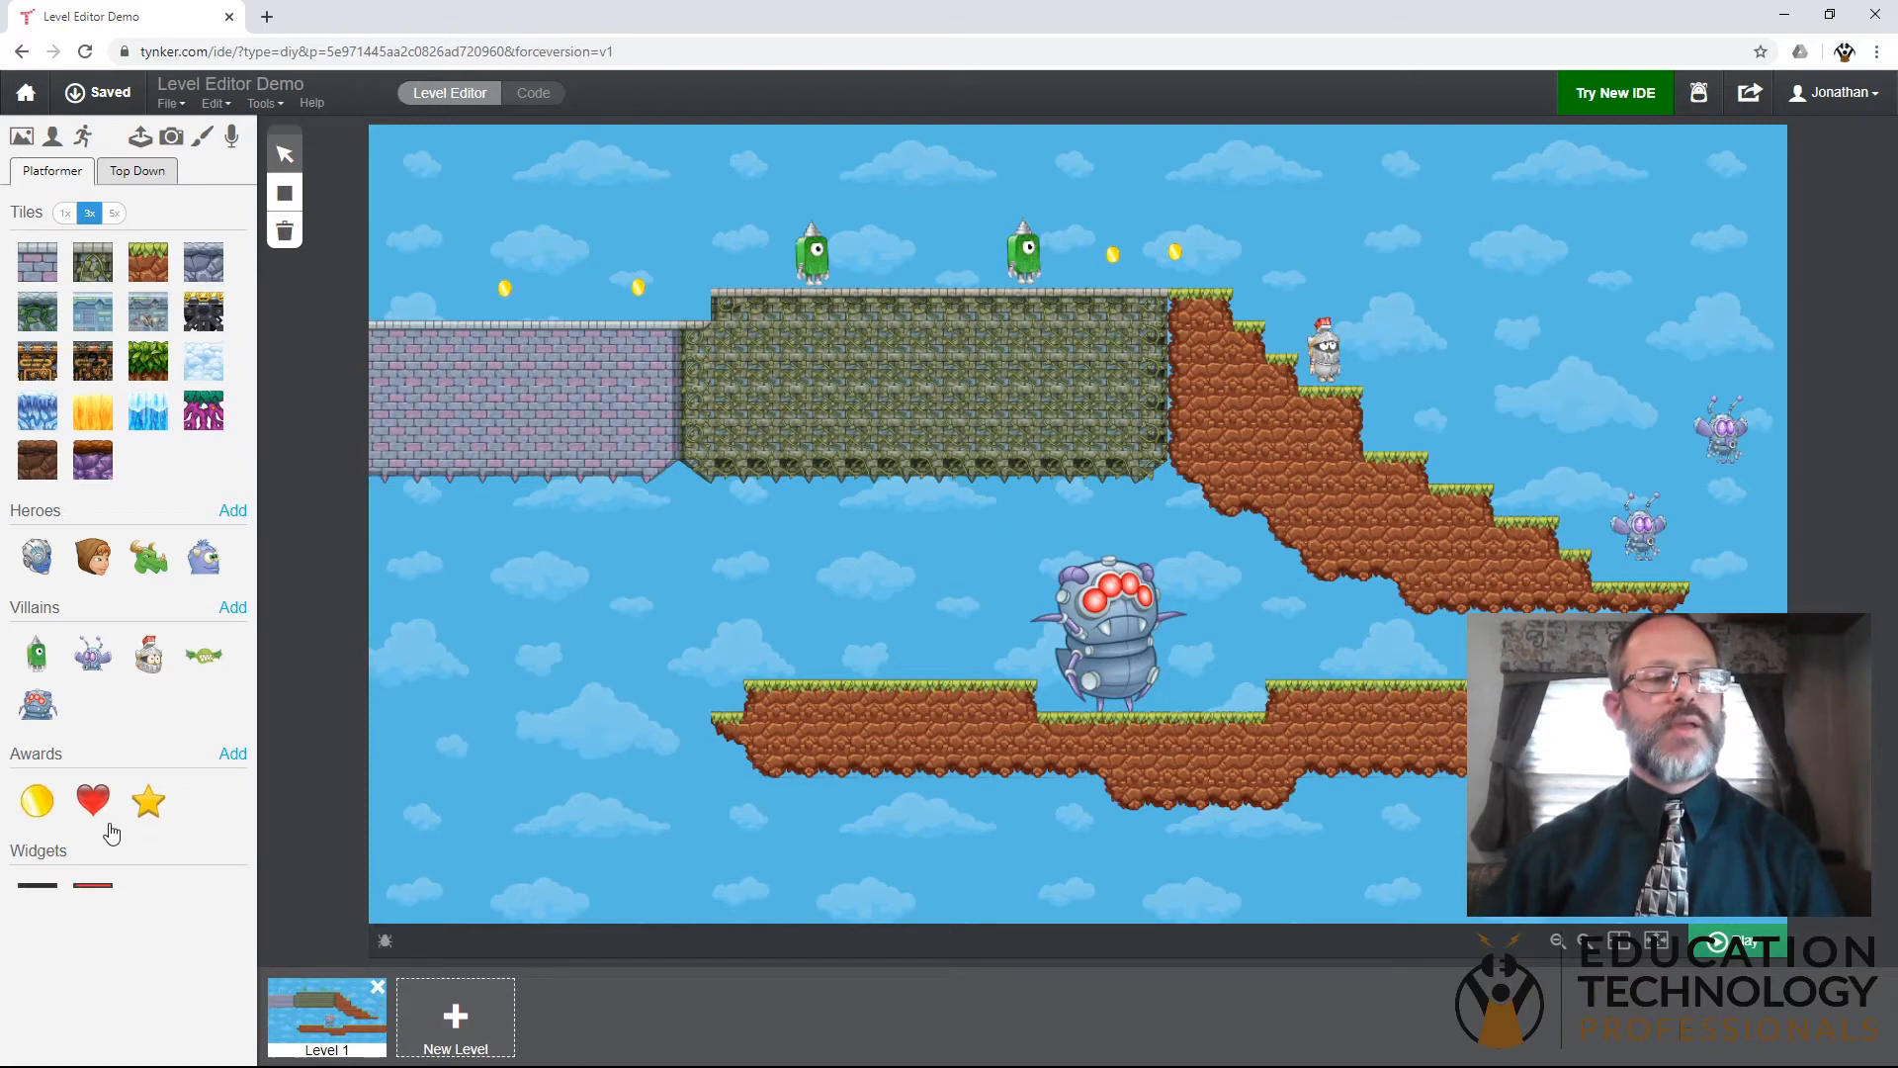
left_click_drag(148, 801, 1433, 647)
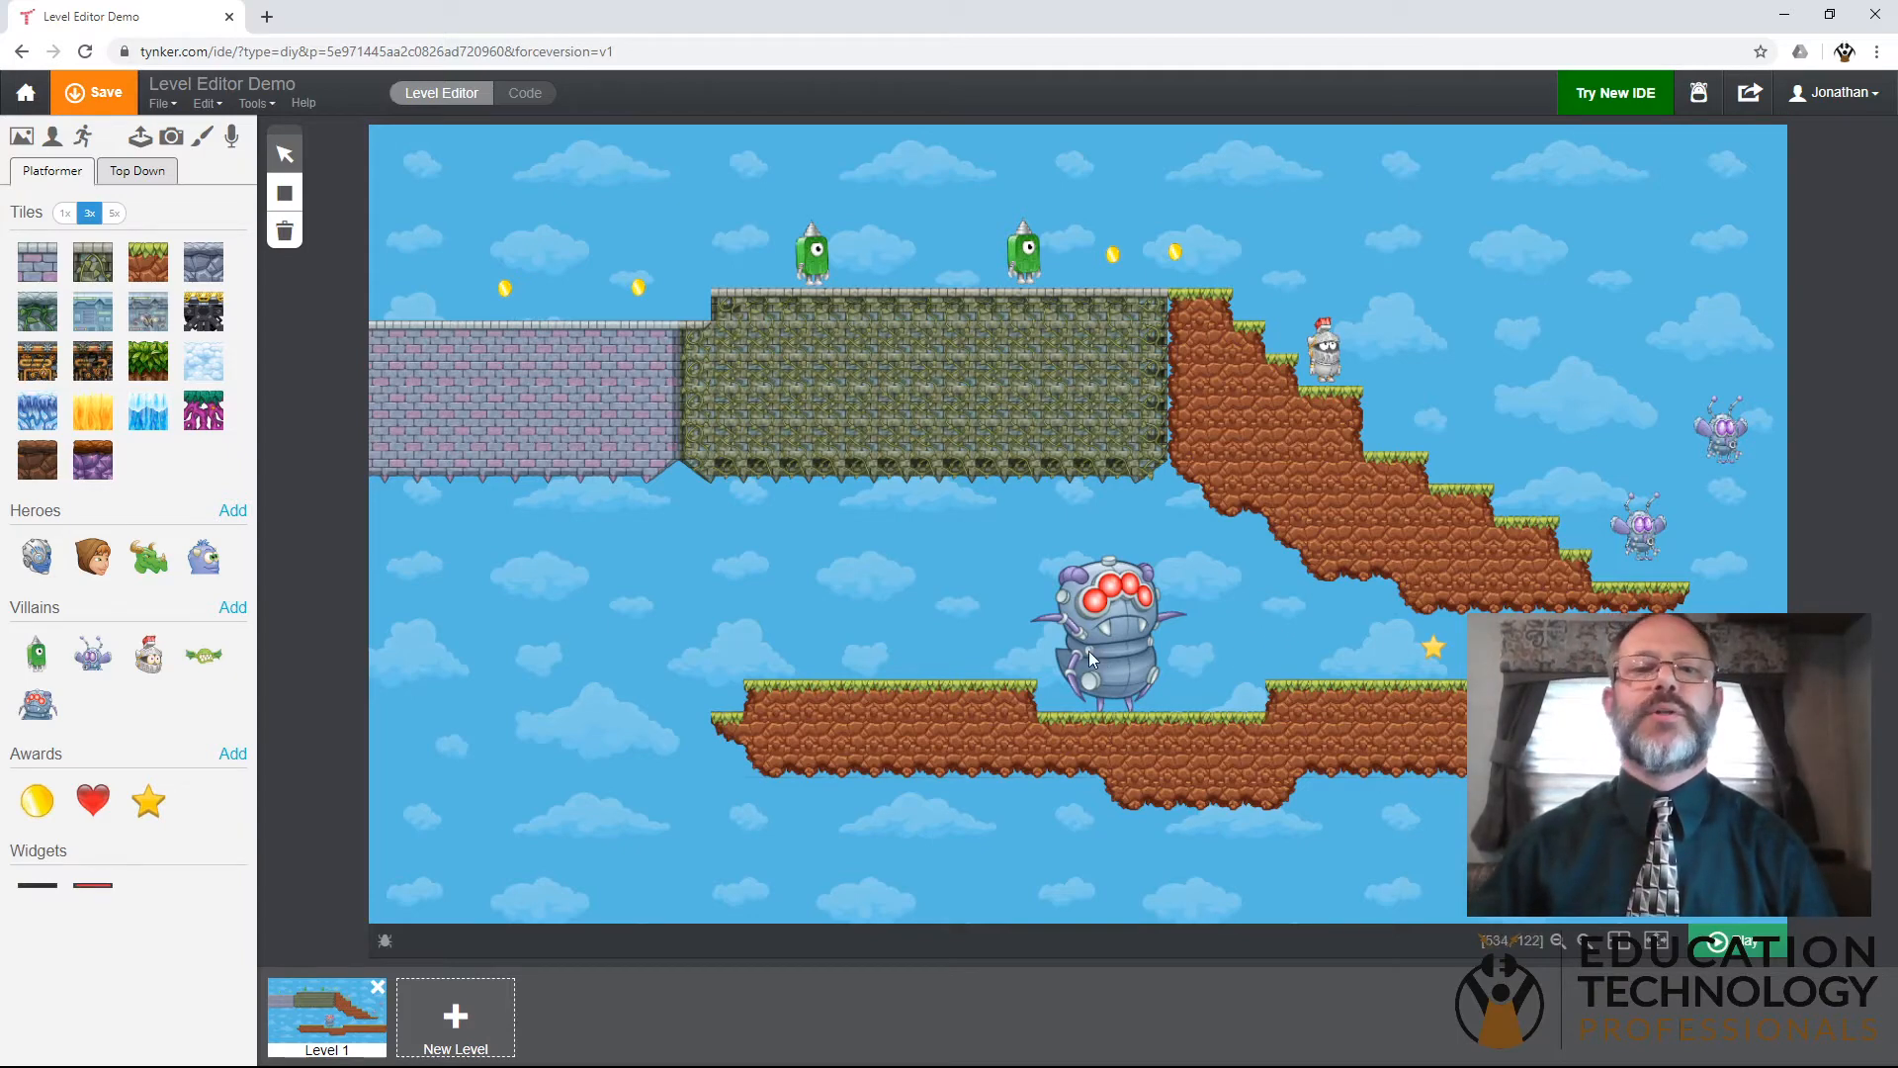
- Switch to the Code view, widen the code workspace and open the Codey actor's code blocks
left_click_drag(656, 506, 946, 626)
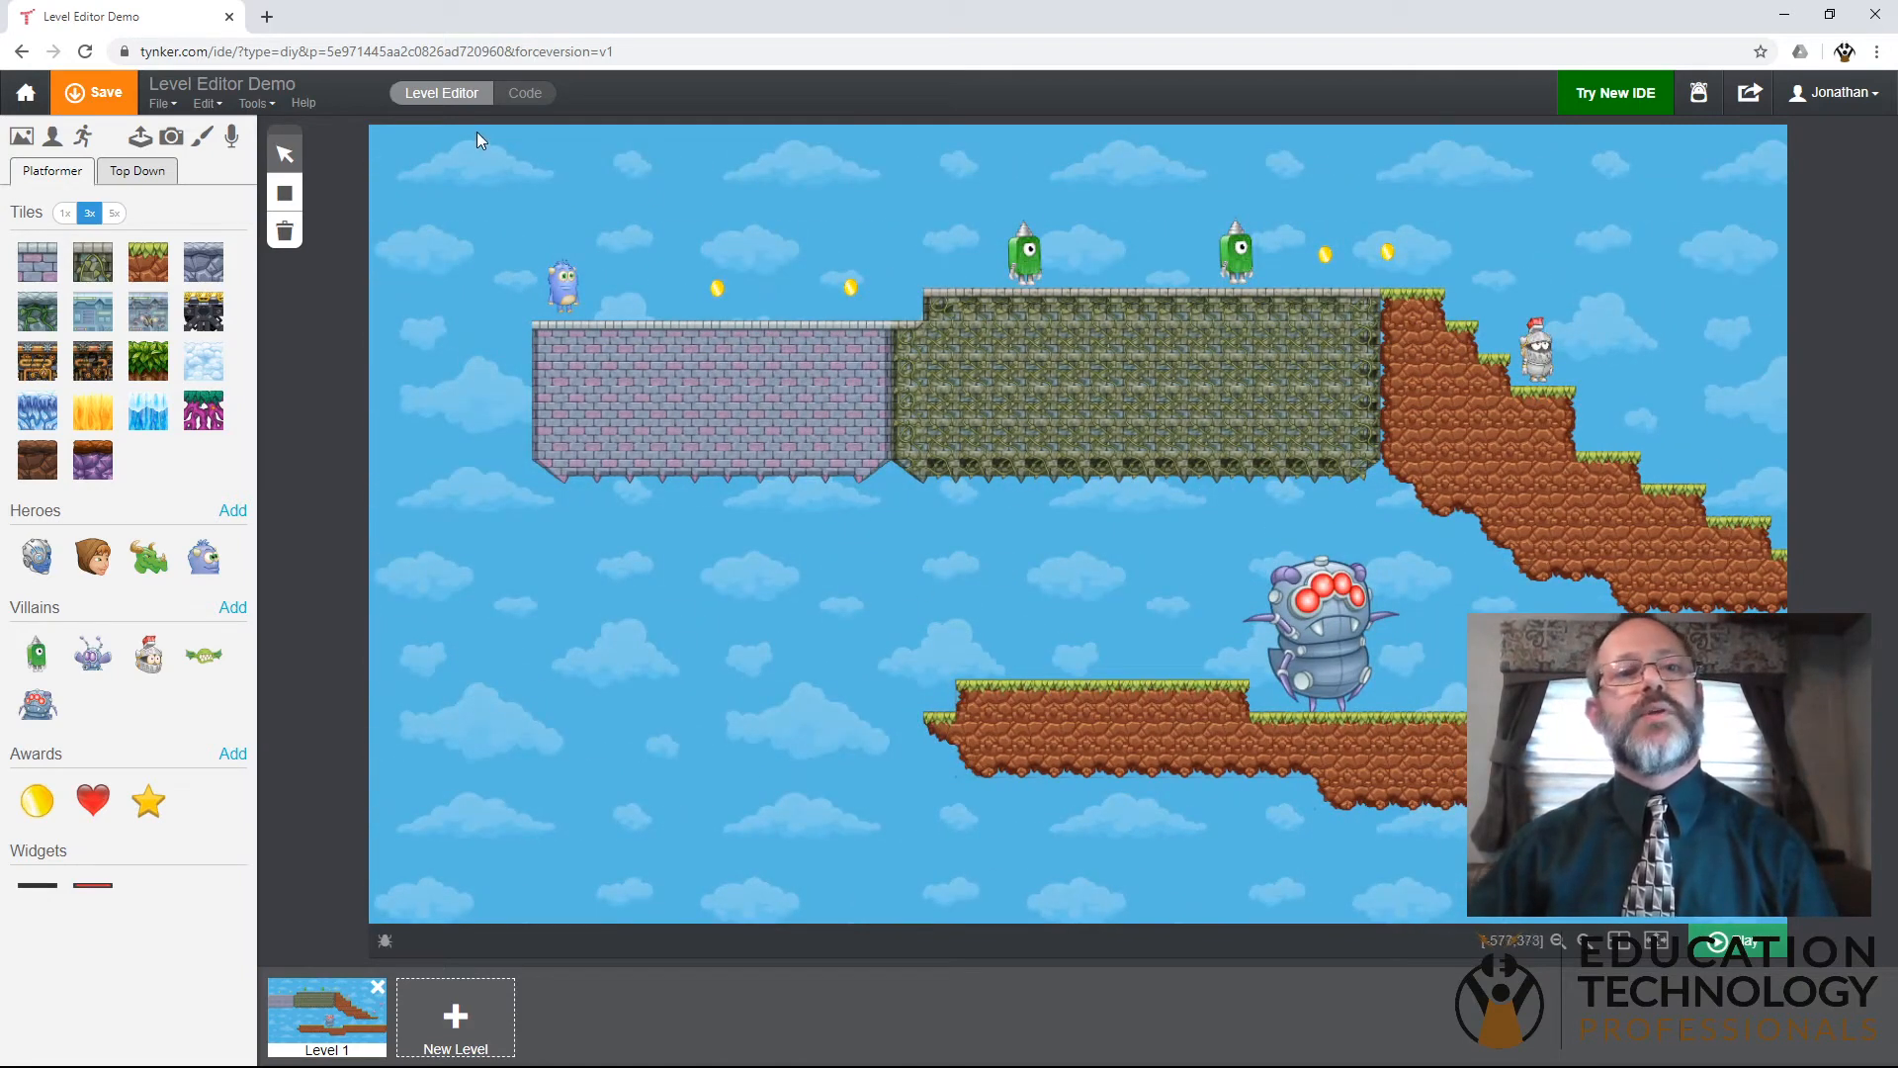
left_click(510, 95)
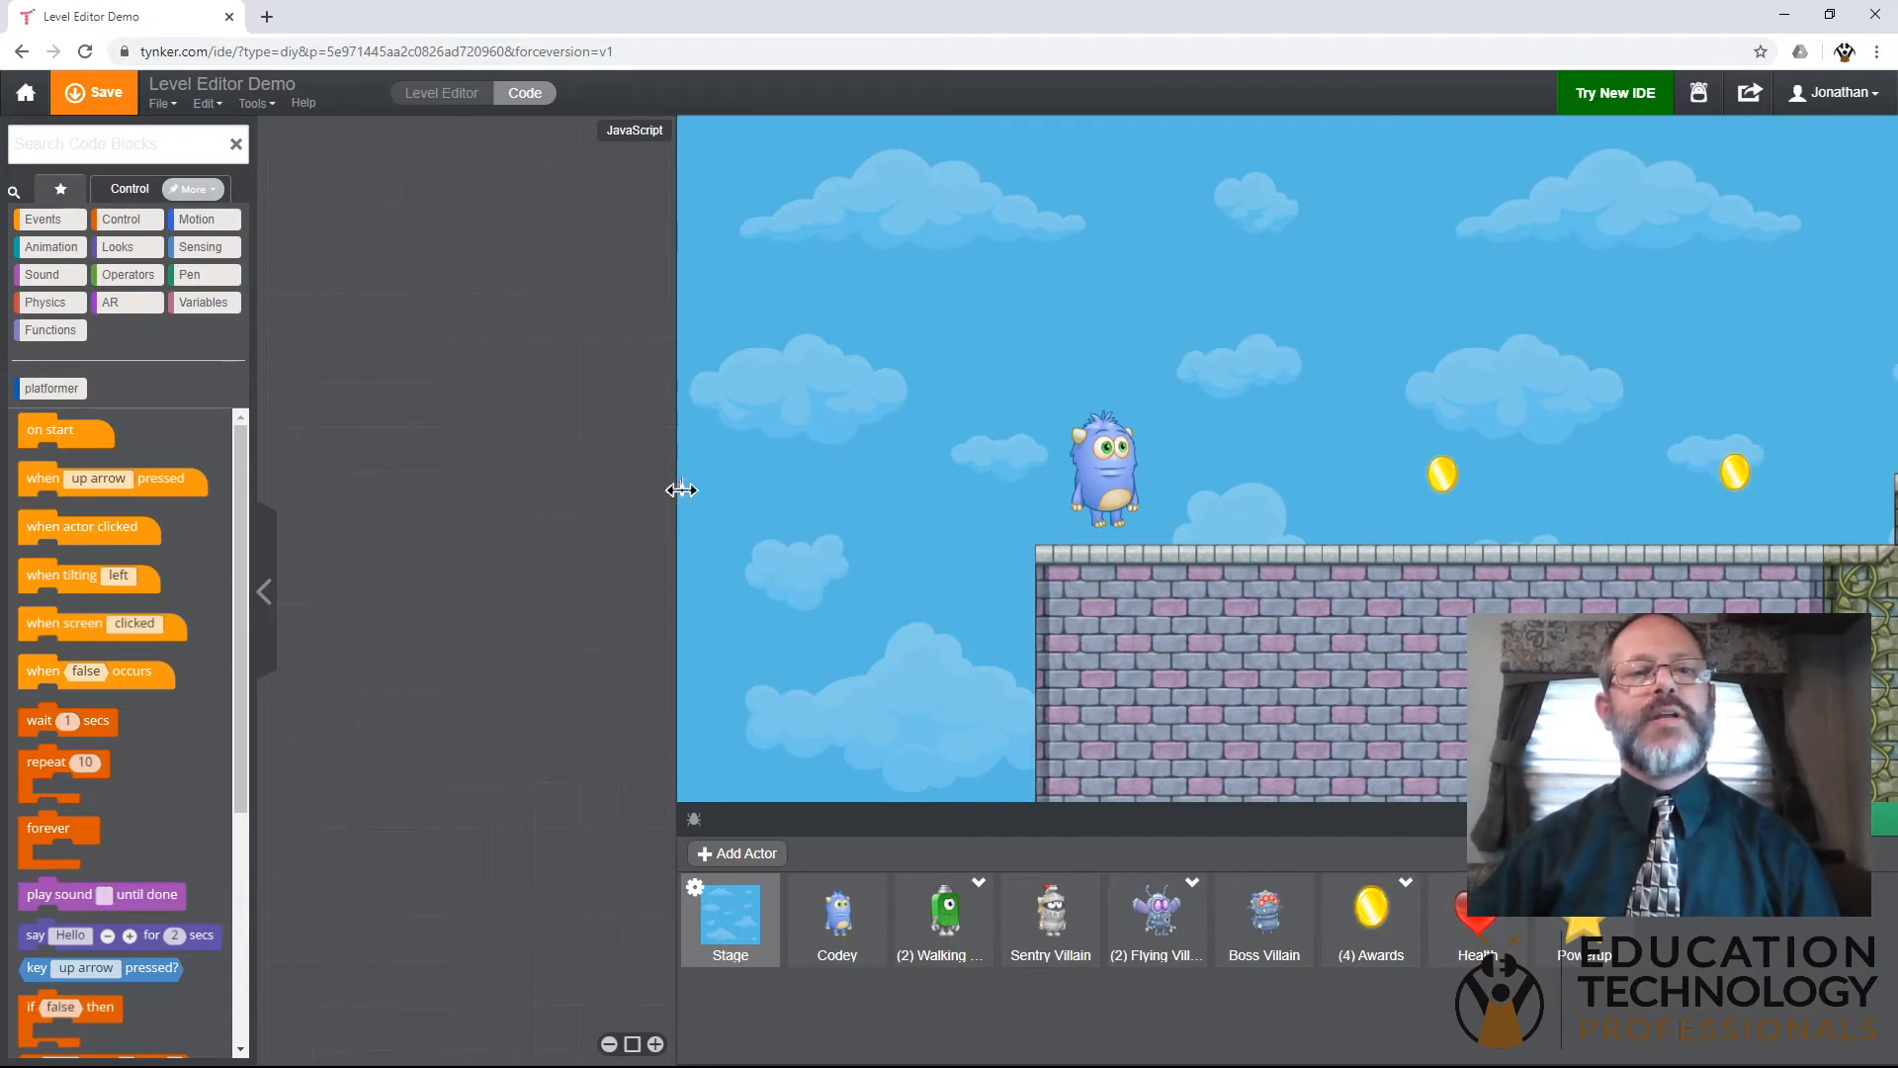
left_click_drag(690, 487, 1063, 514)
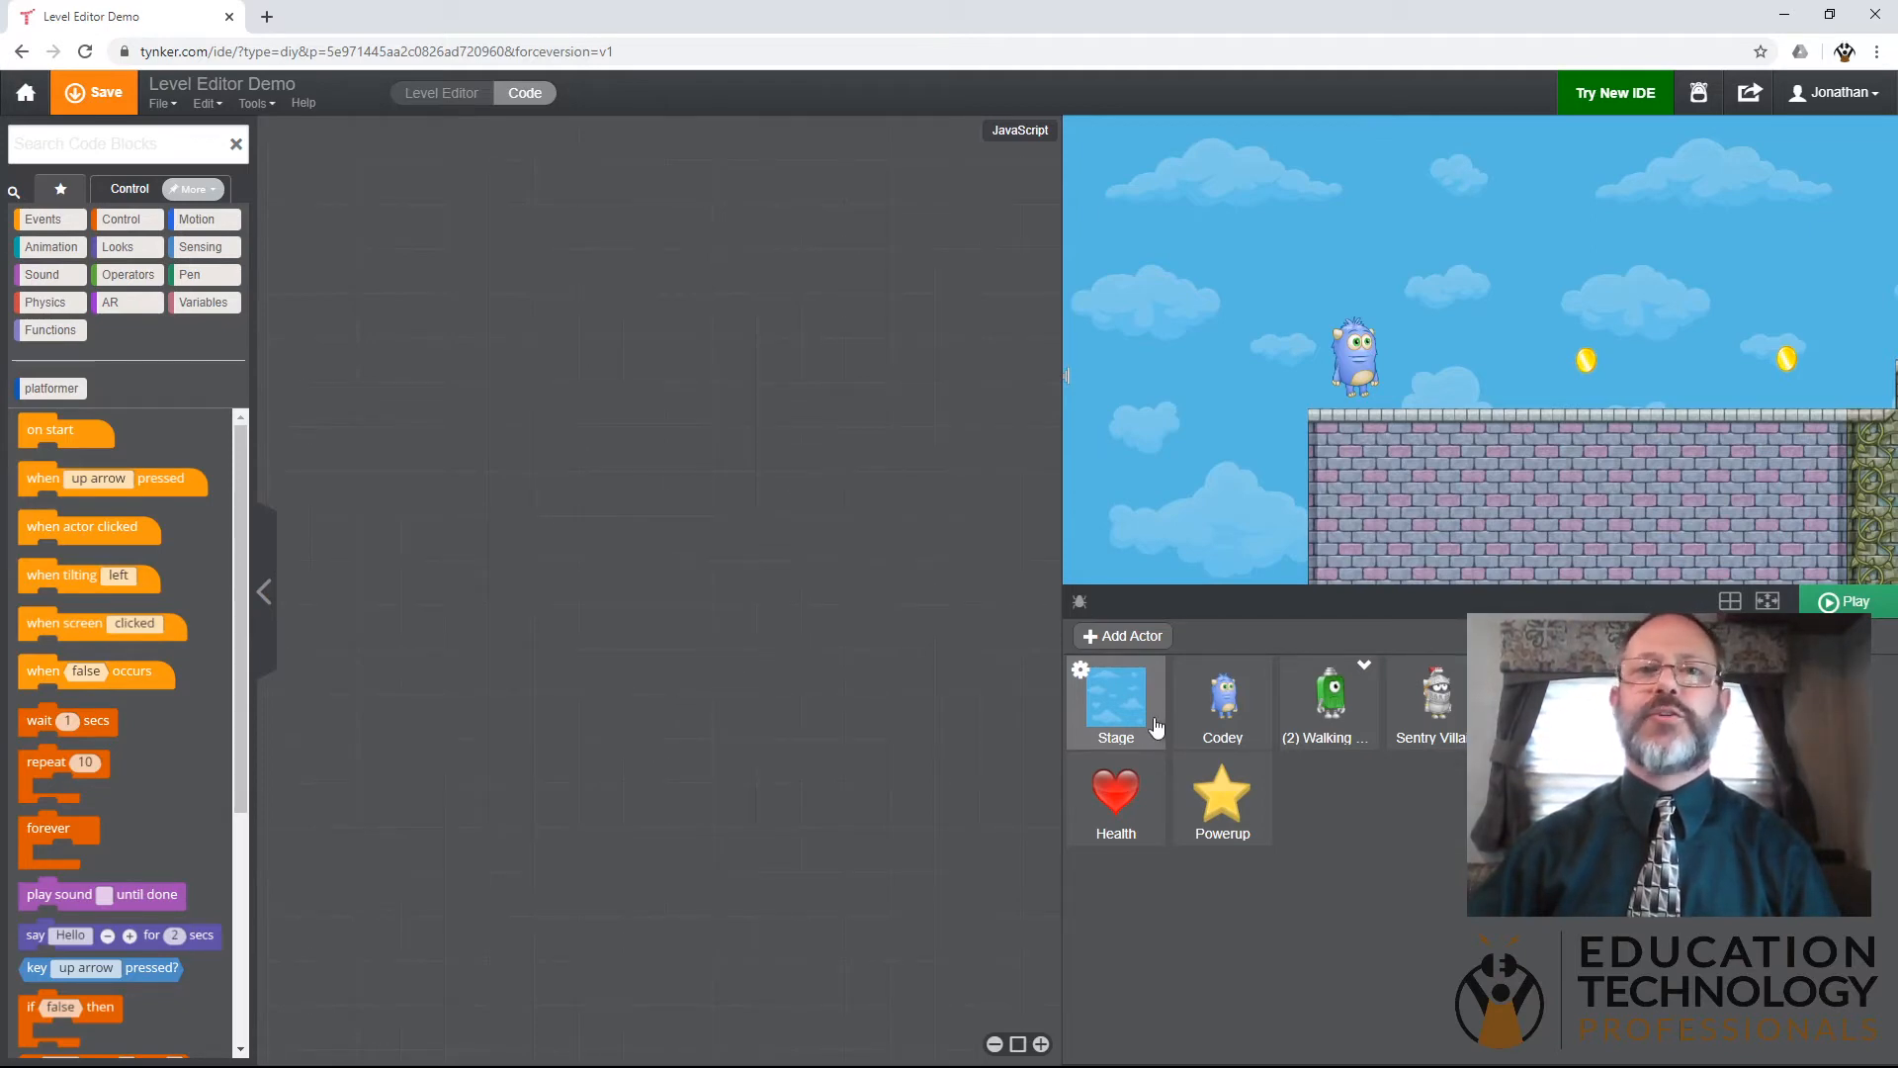
left_click(1213, 704)
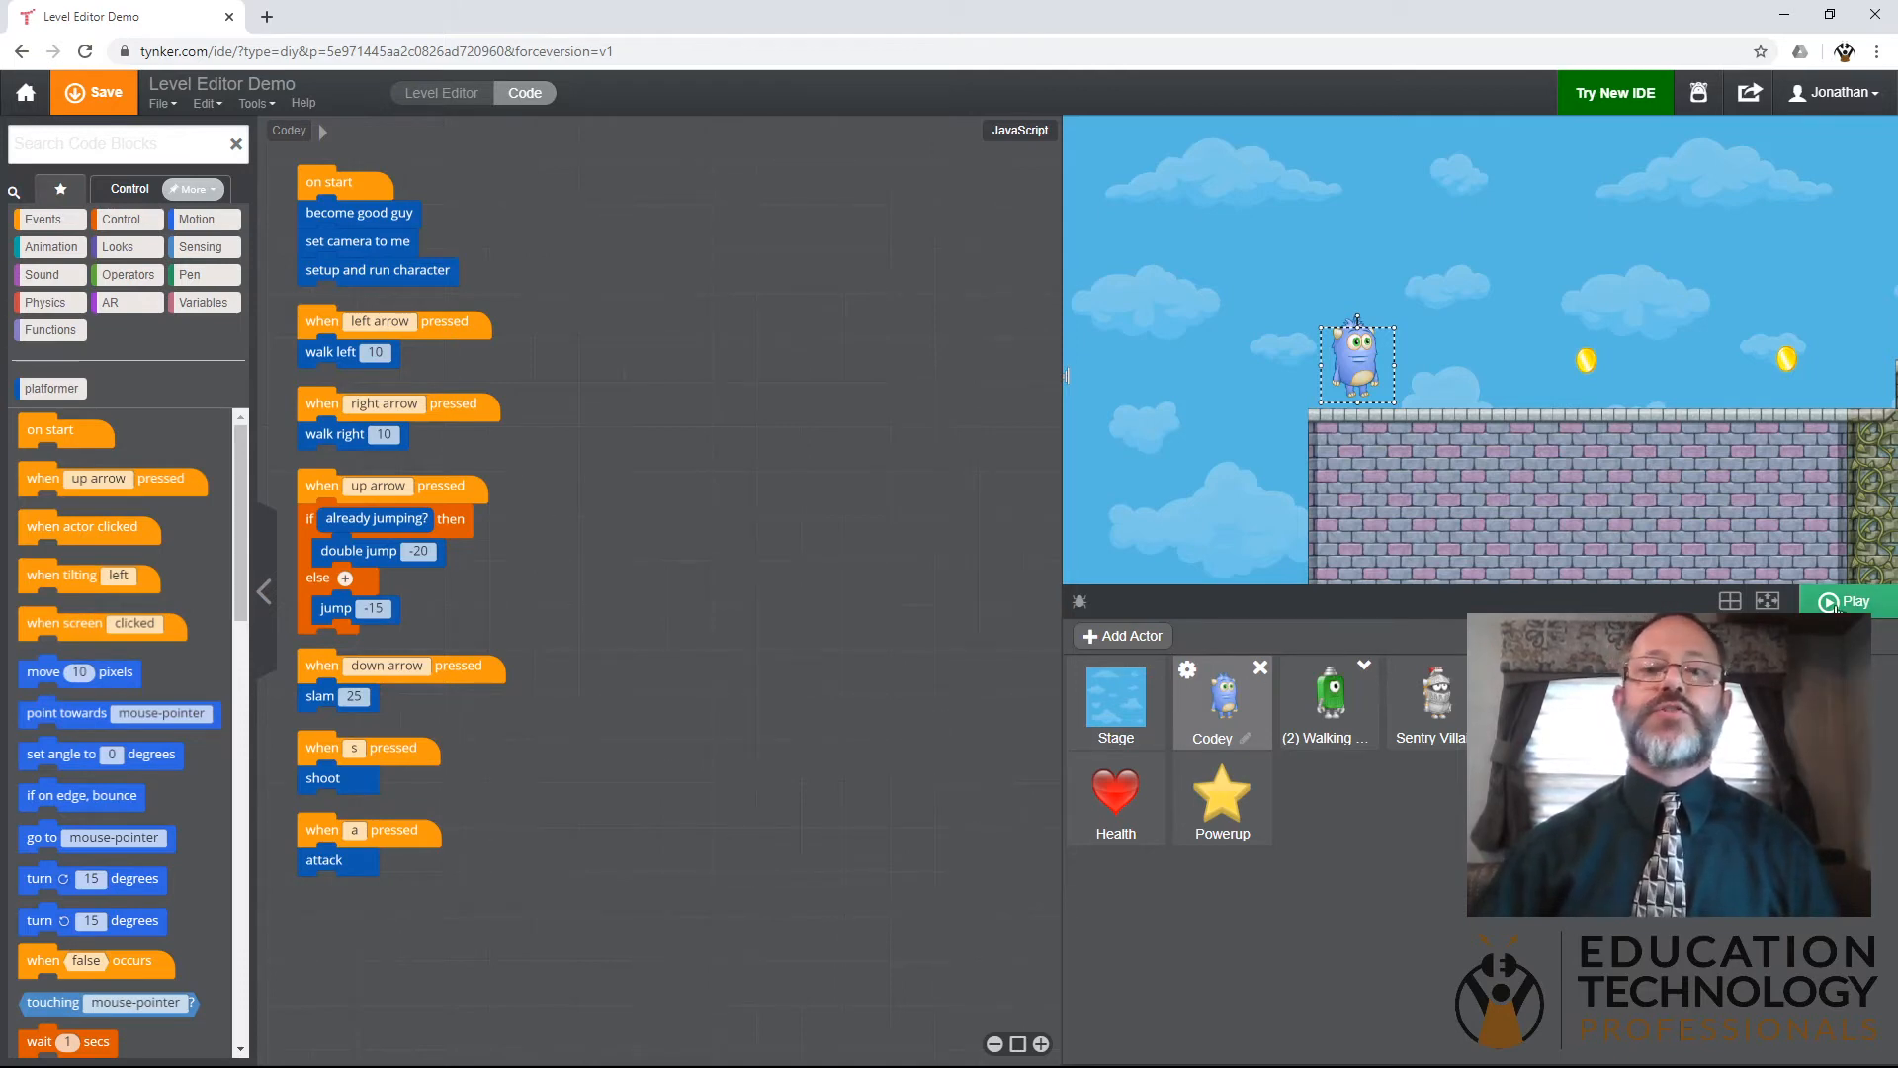
- Test-play the level in full screen, collecting the coins on the purple brick platform and attacking the first green walking villain
left_click(1820, 606)
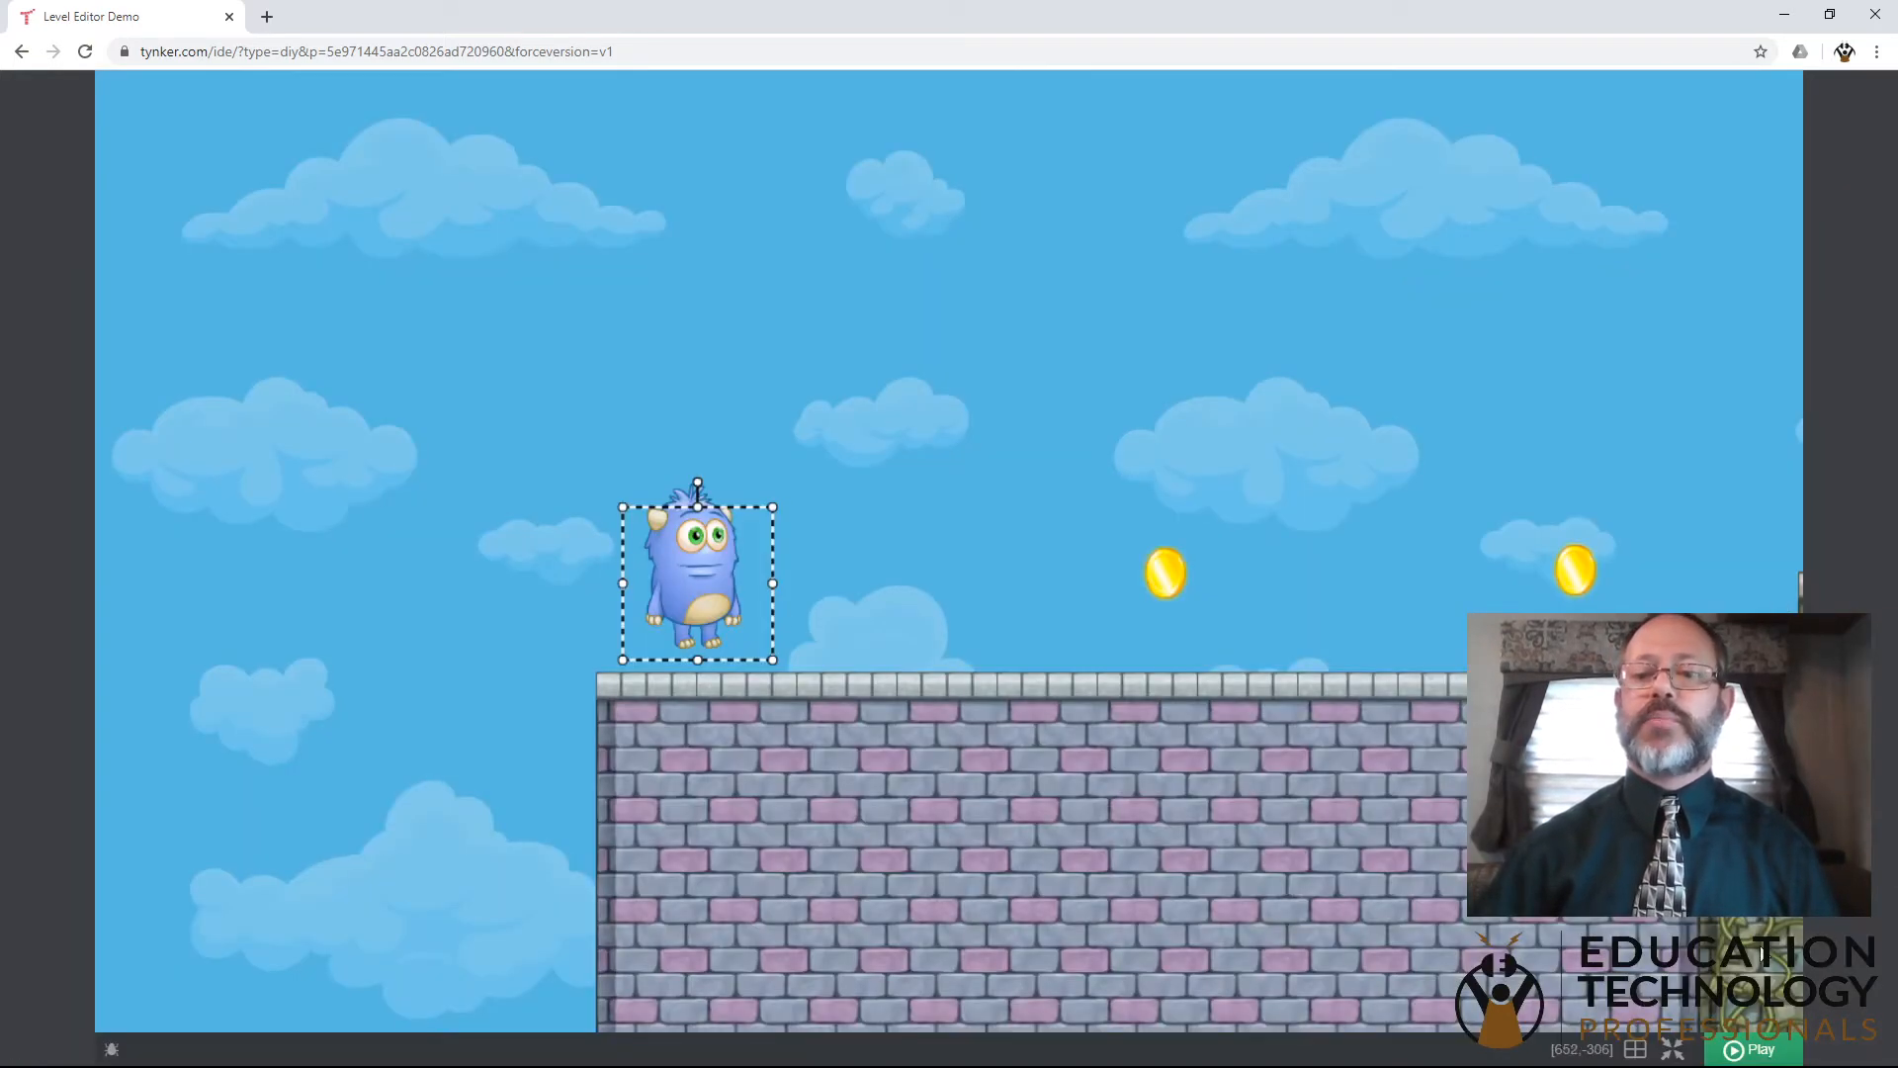
left_click(1751, 1051)
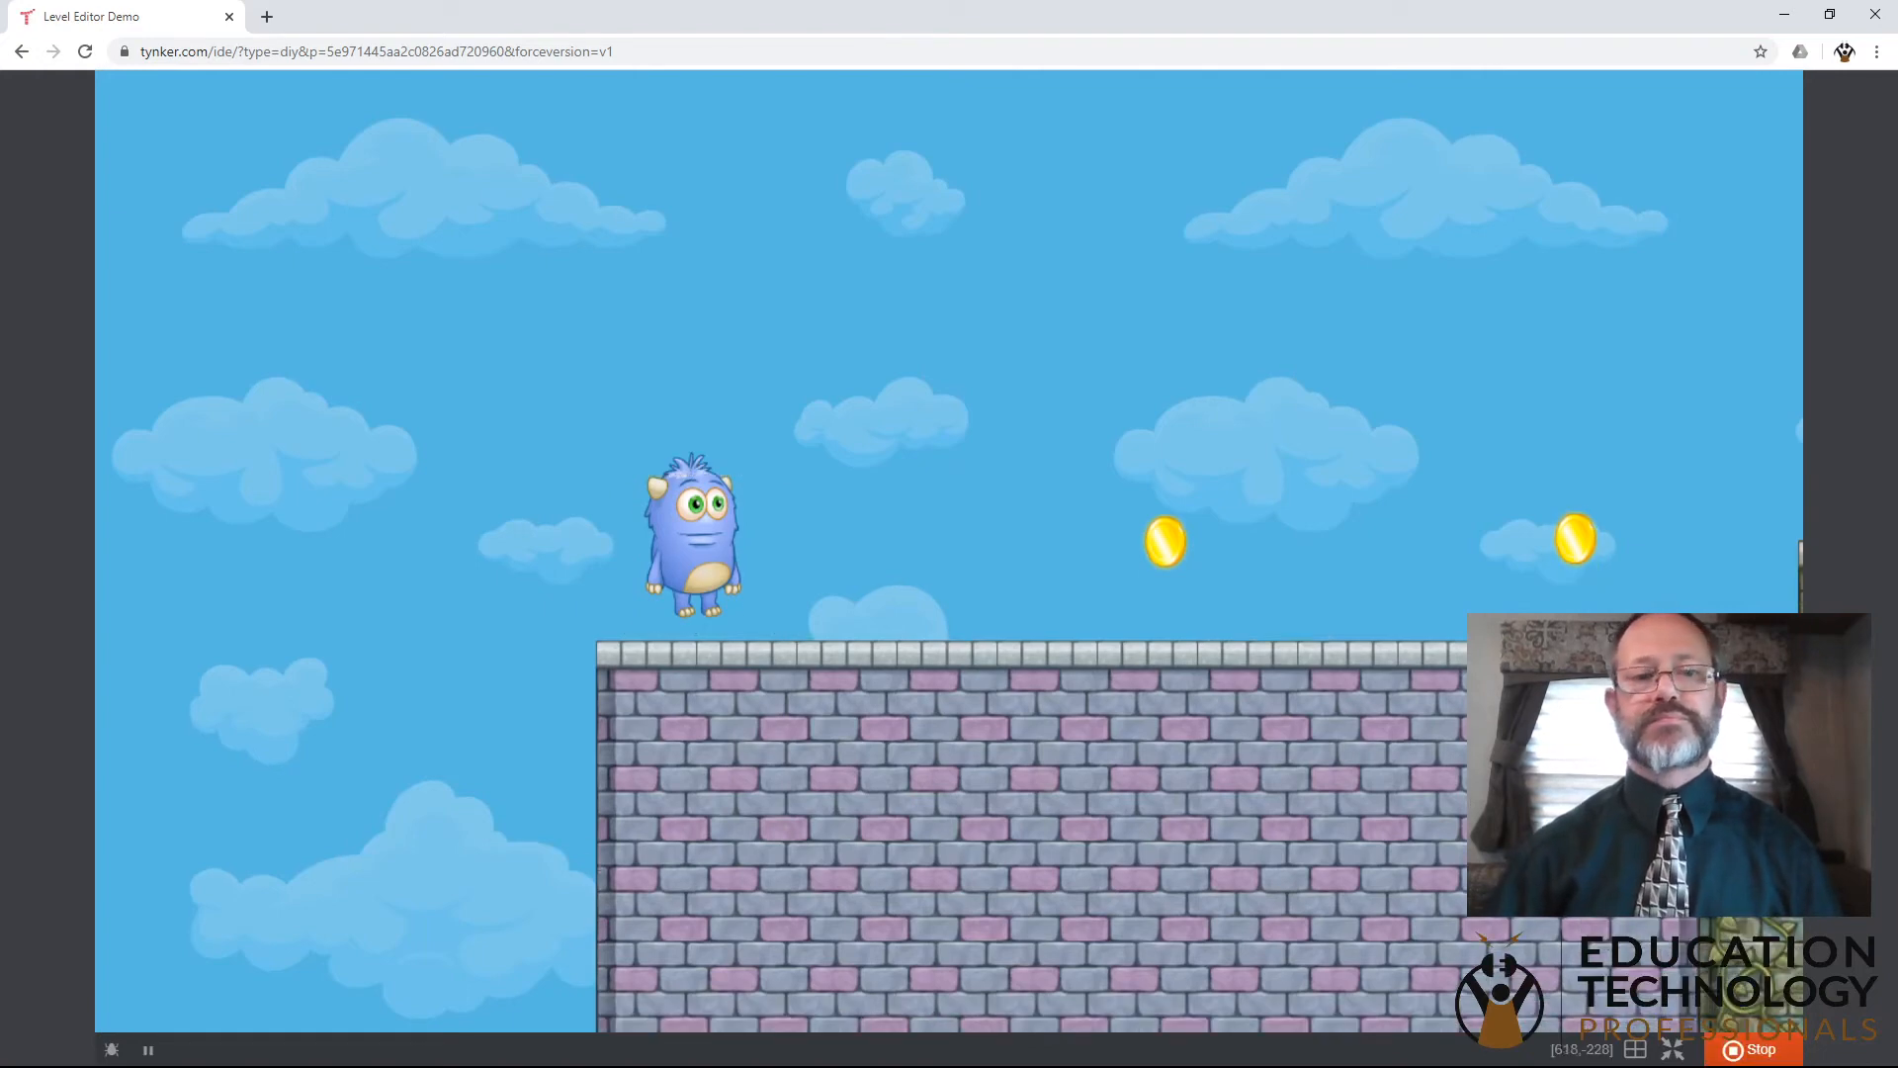
key("Right")
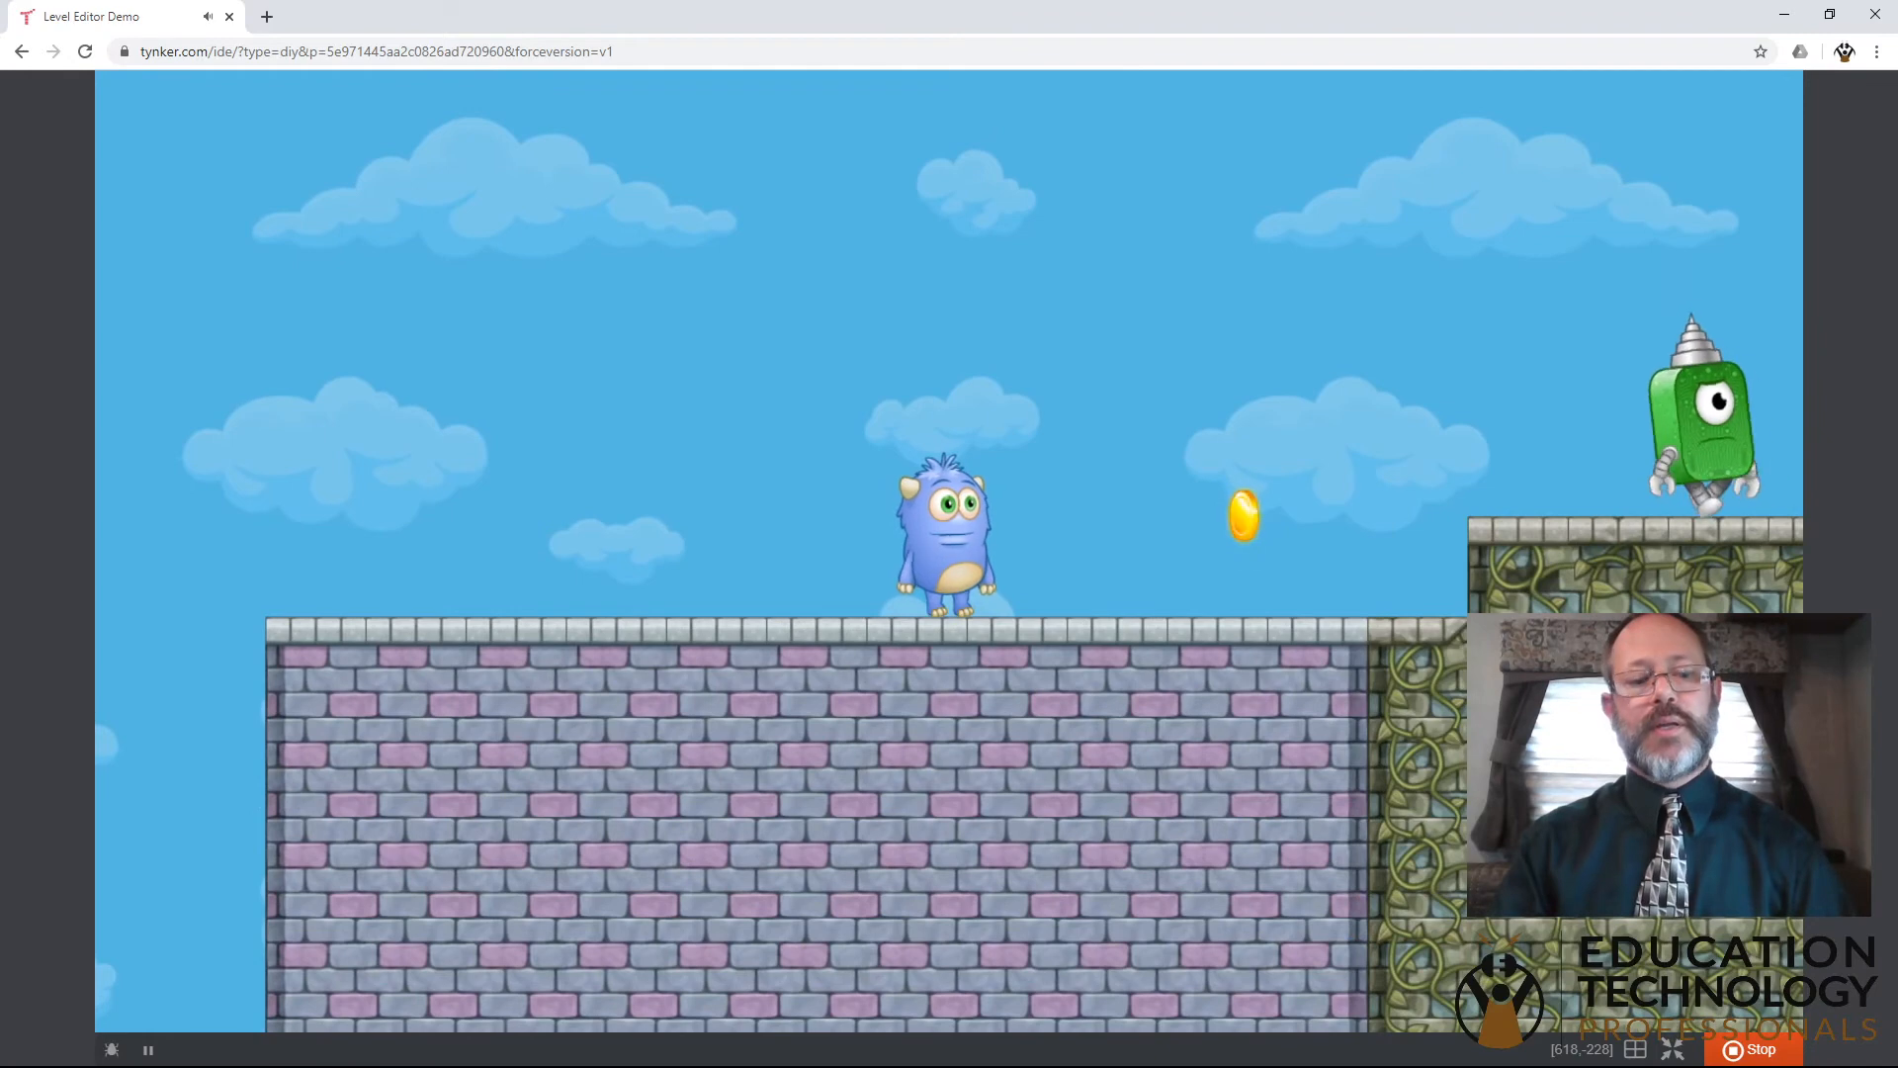
key("Right")
key("Left")
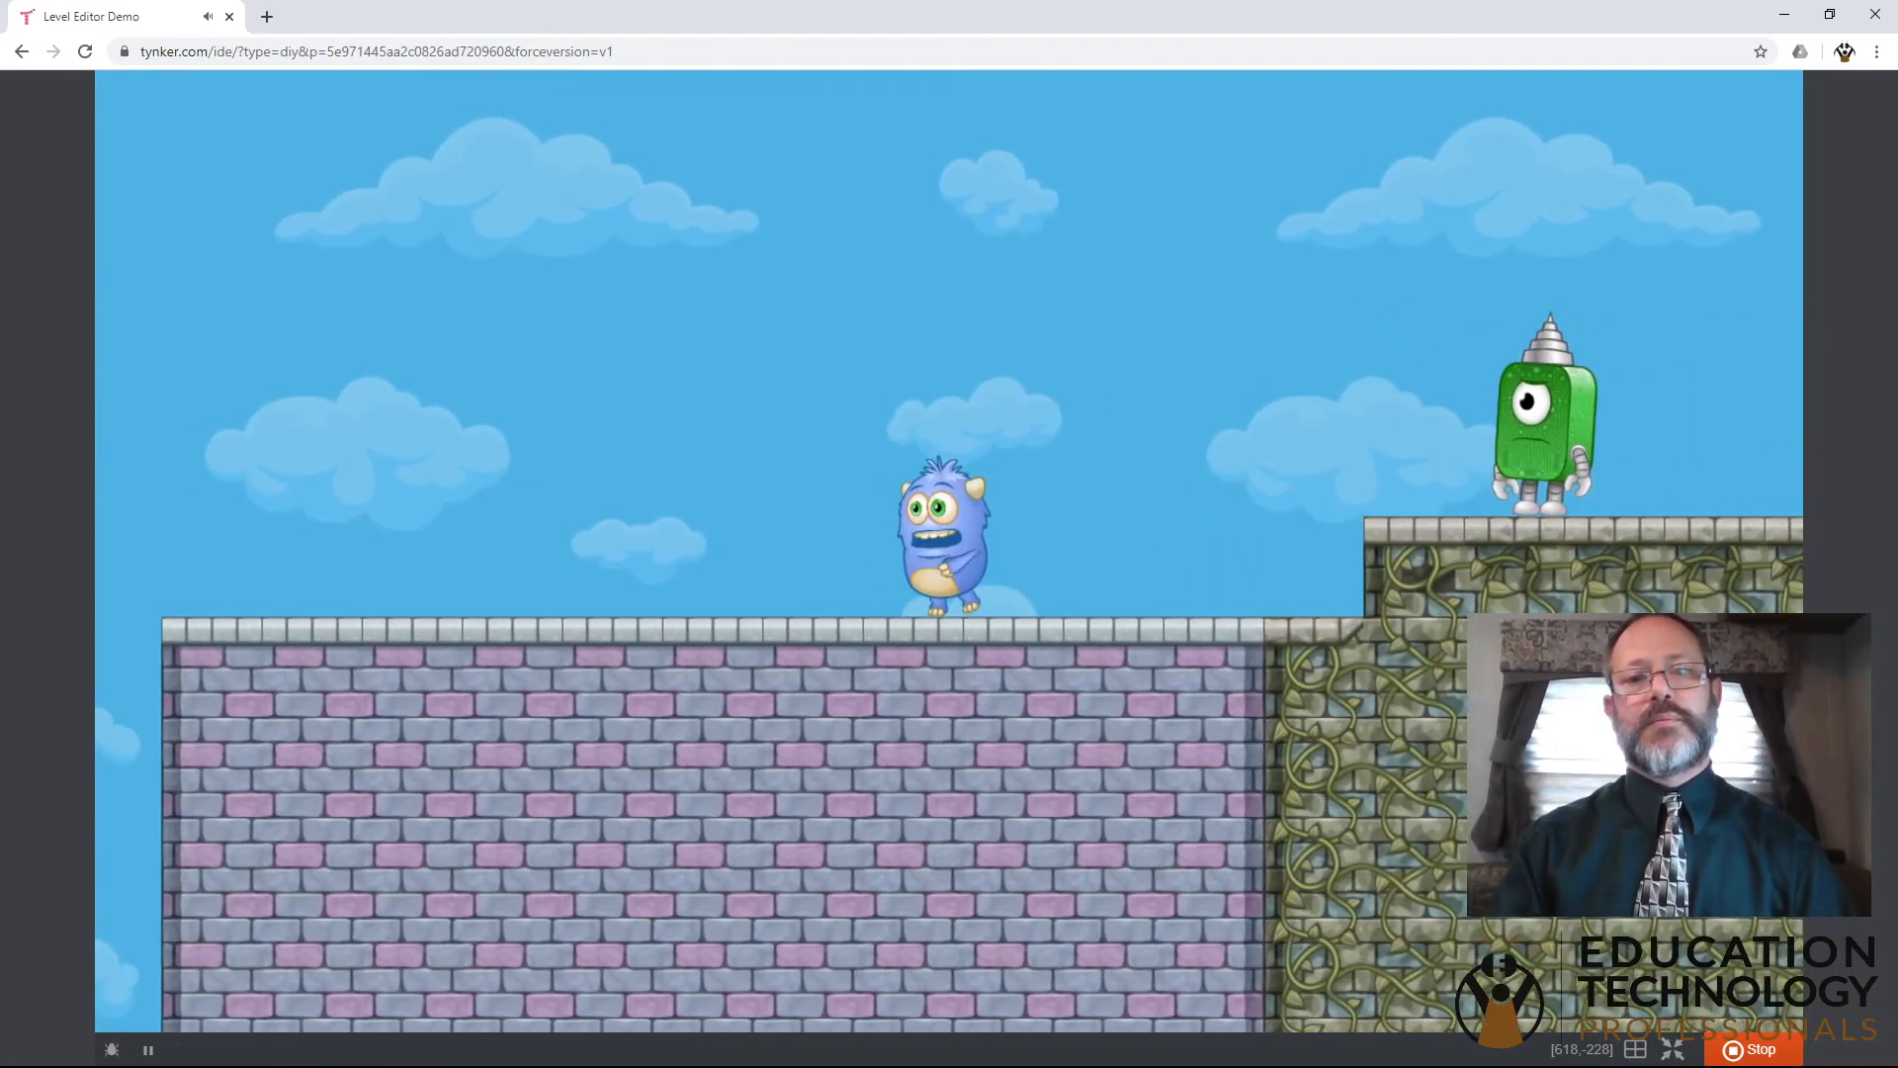
key("Right")
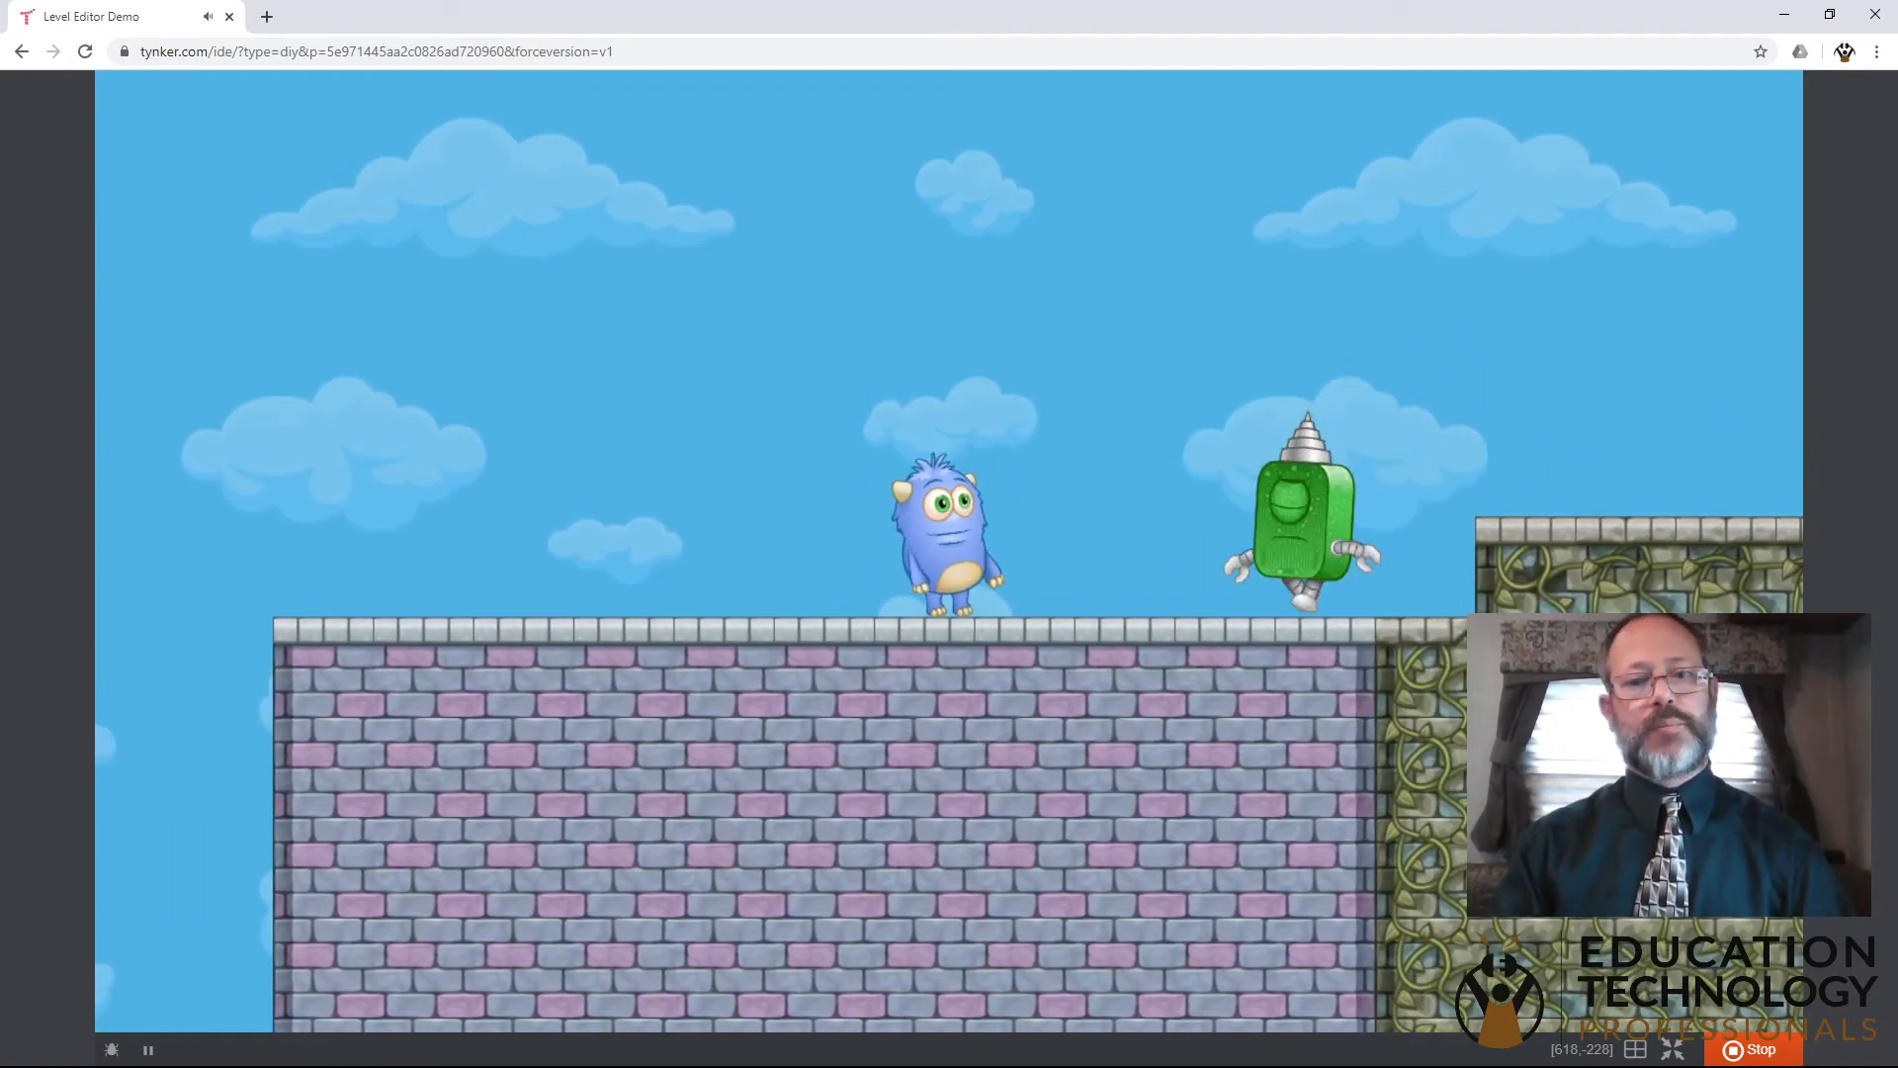
key("space")
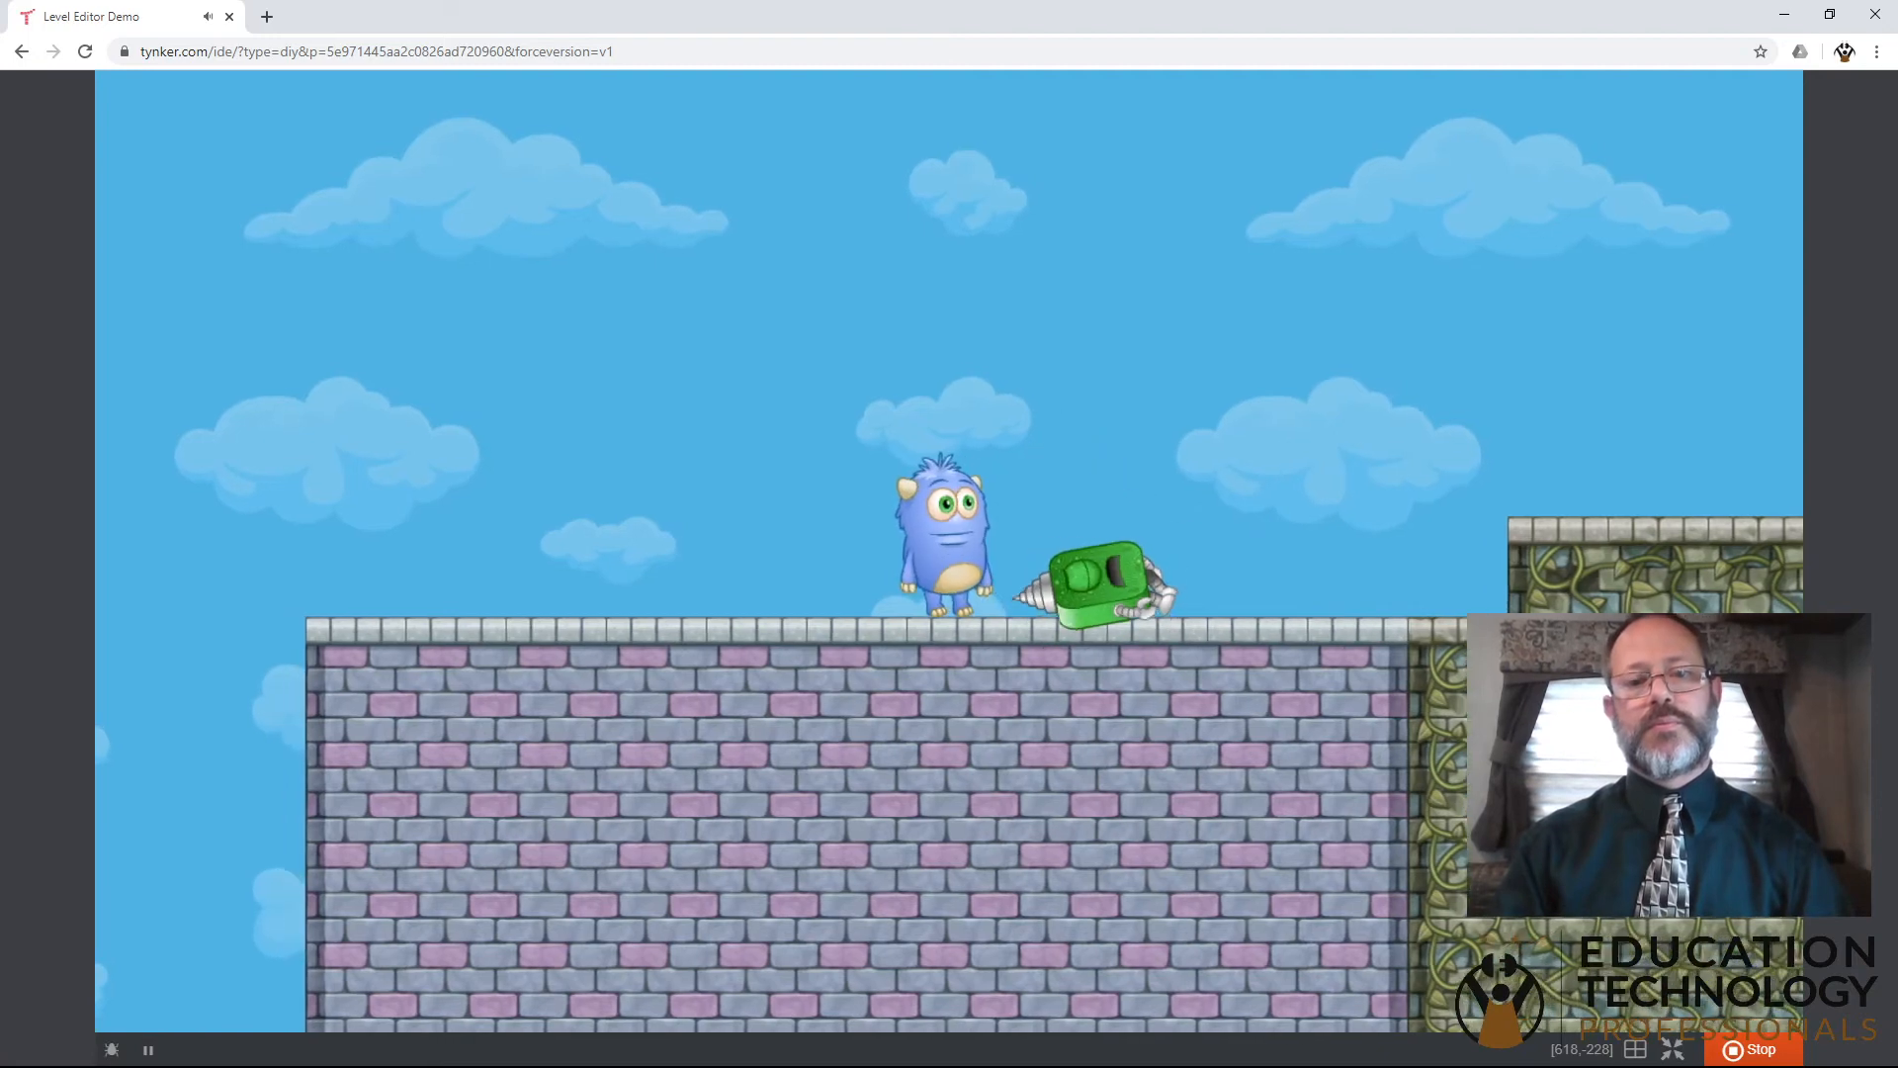
- Jump Codey up onto the mossy stone platform and walk across it, collecting the two coins at its far end
key("Right")
key("Up")
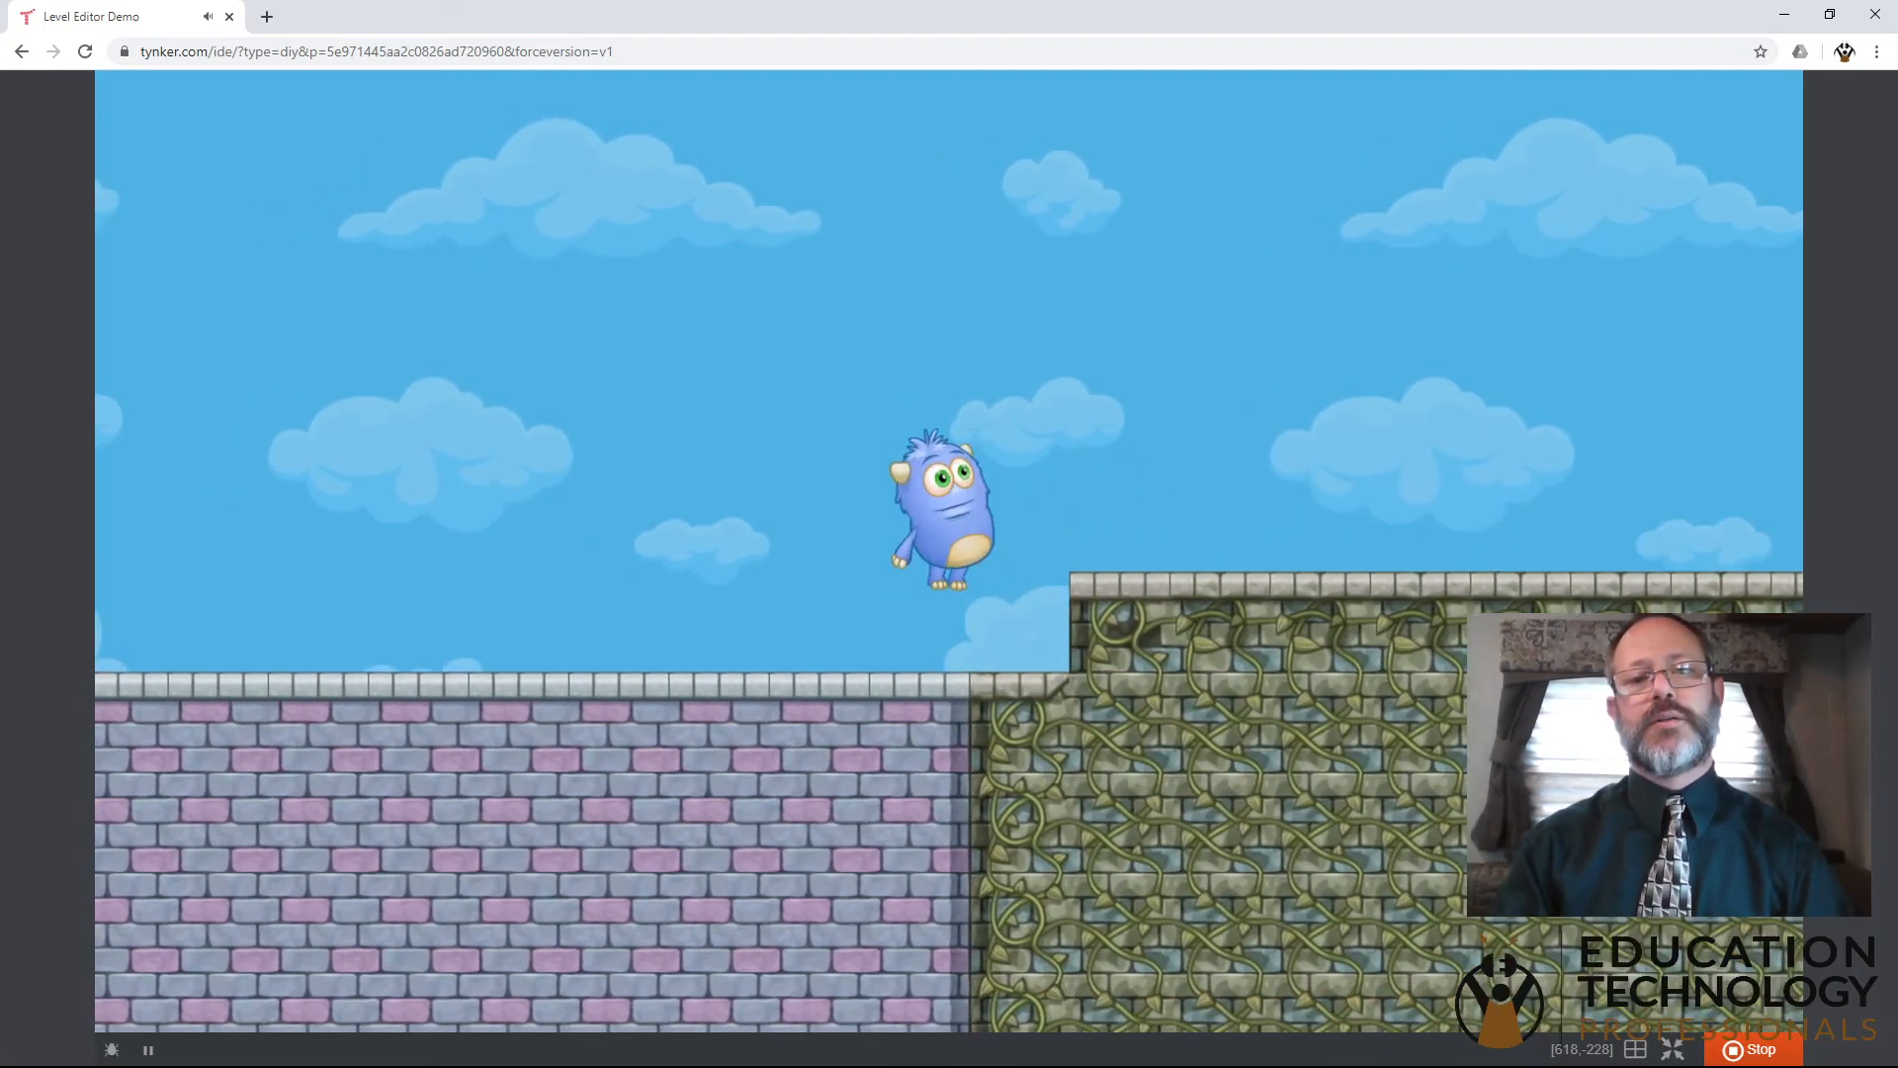
key("Right")
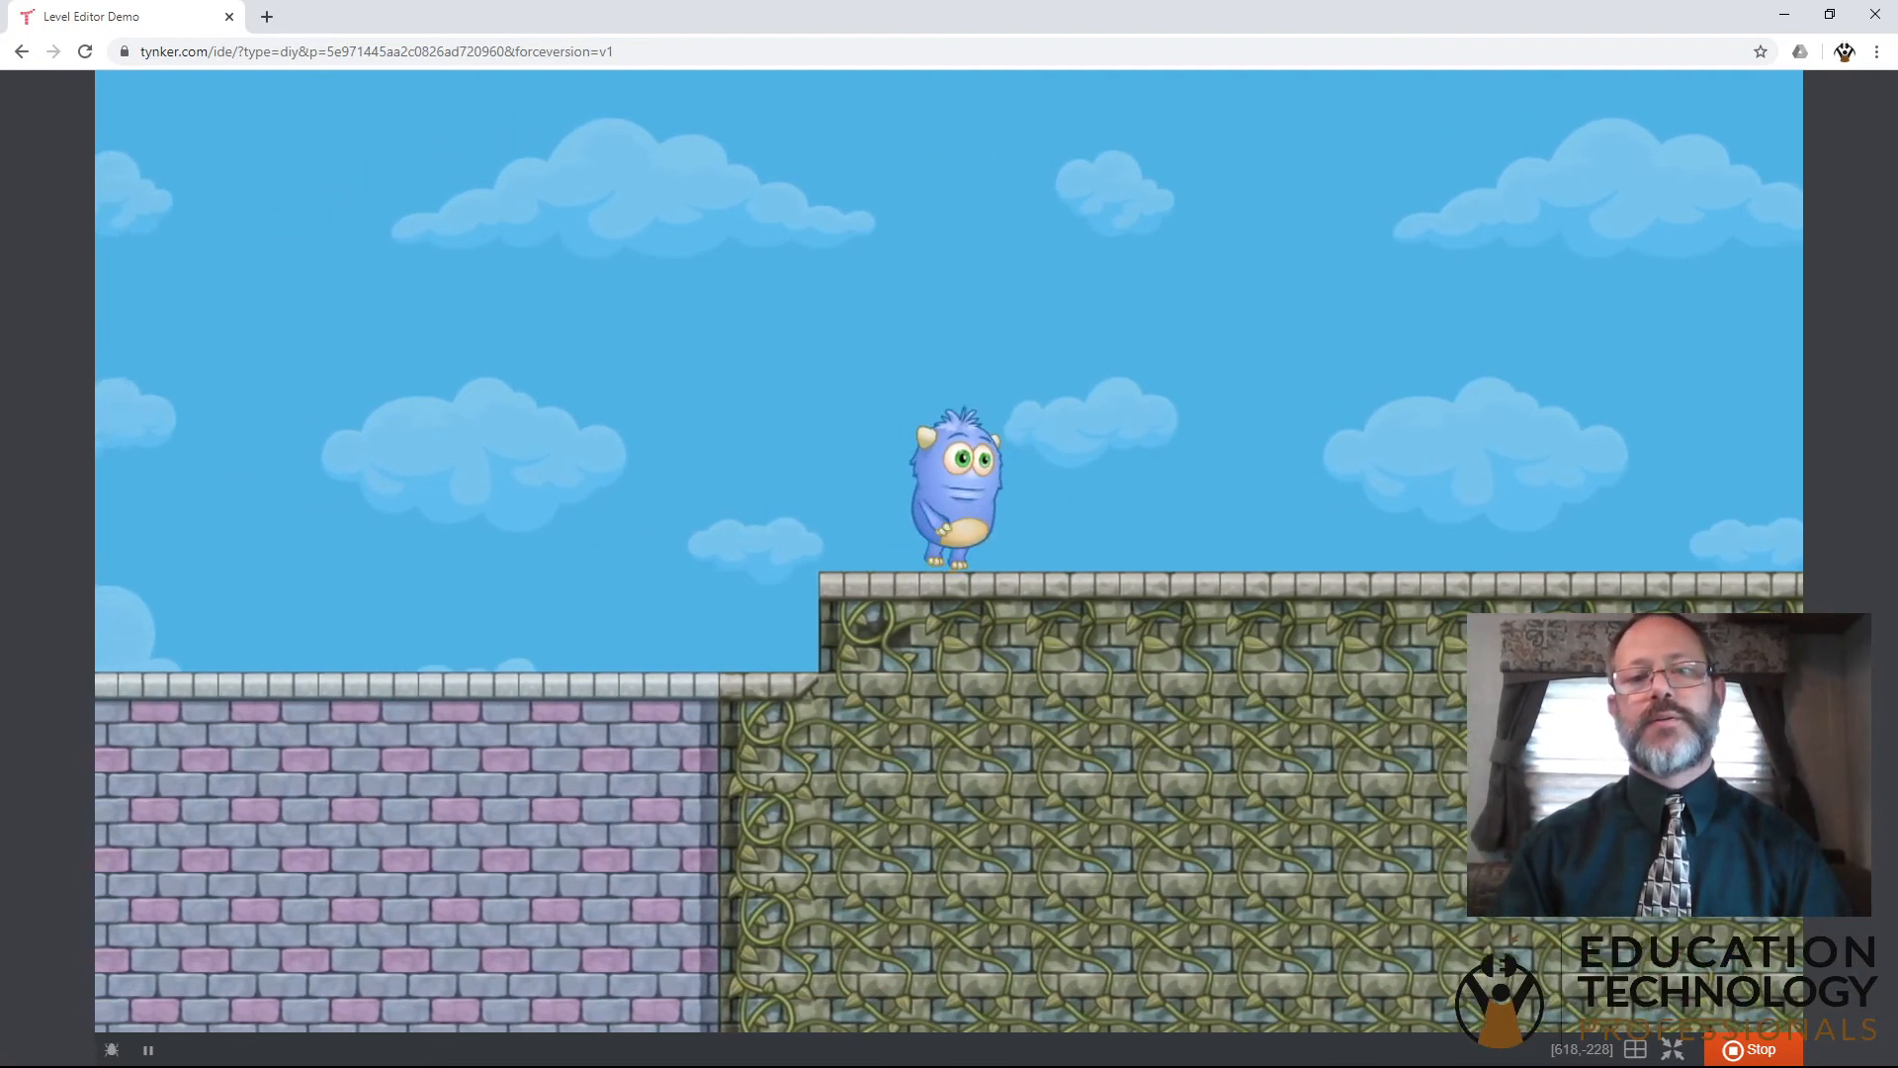
key("Right")
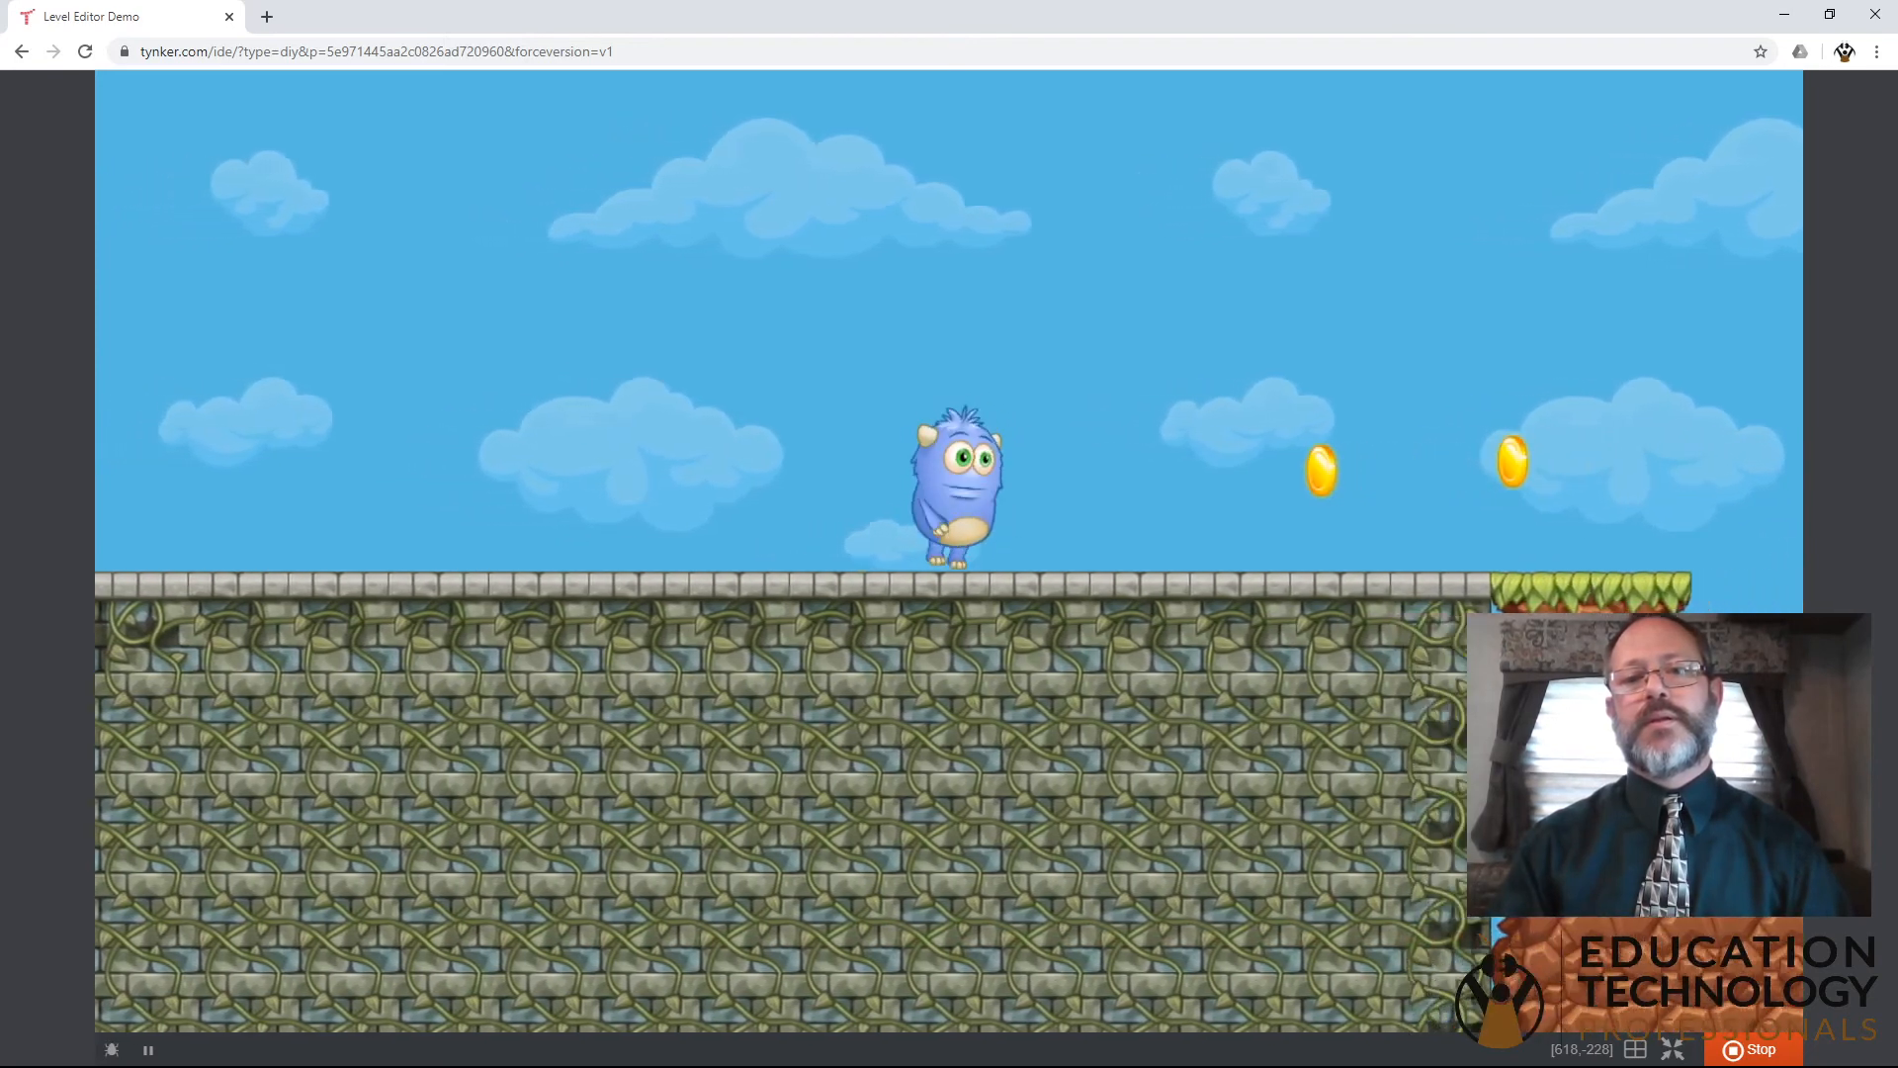
key("Right")
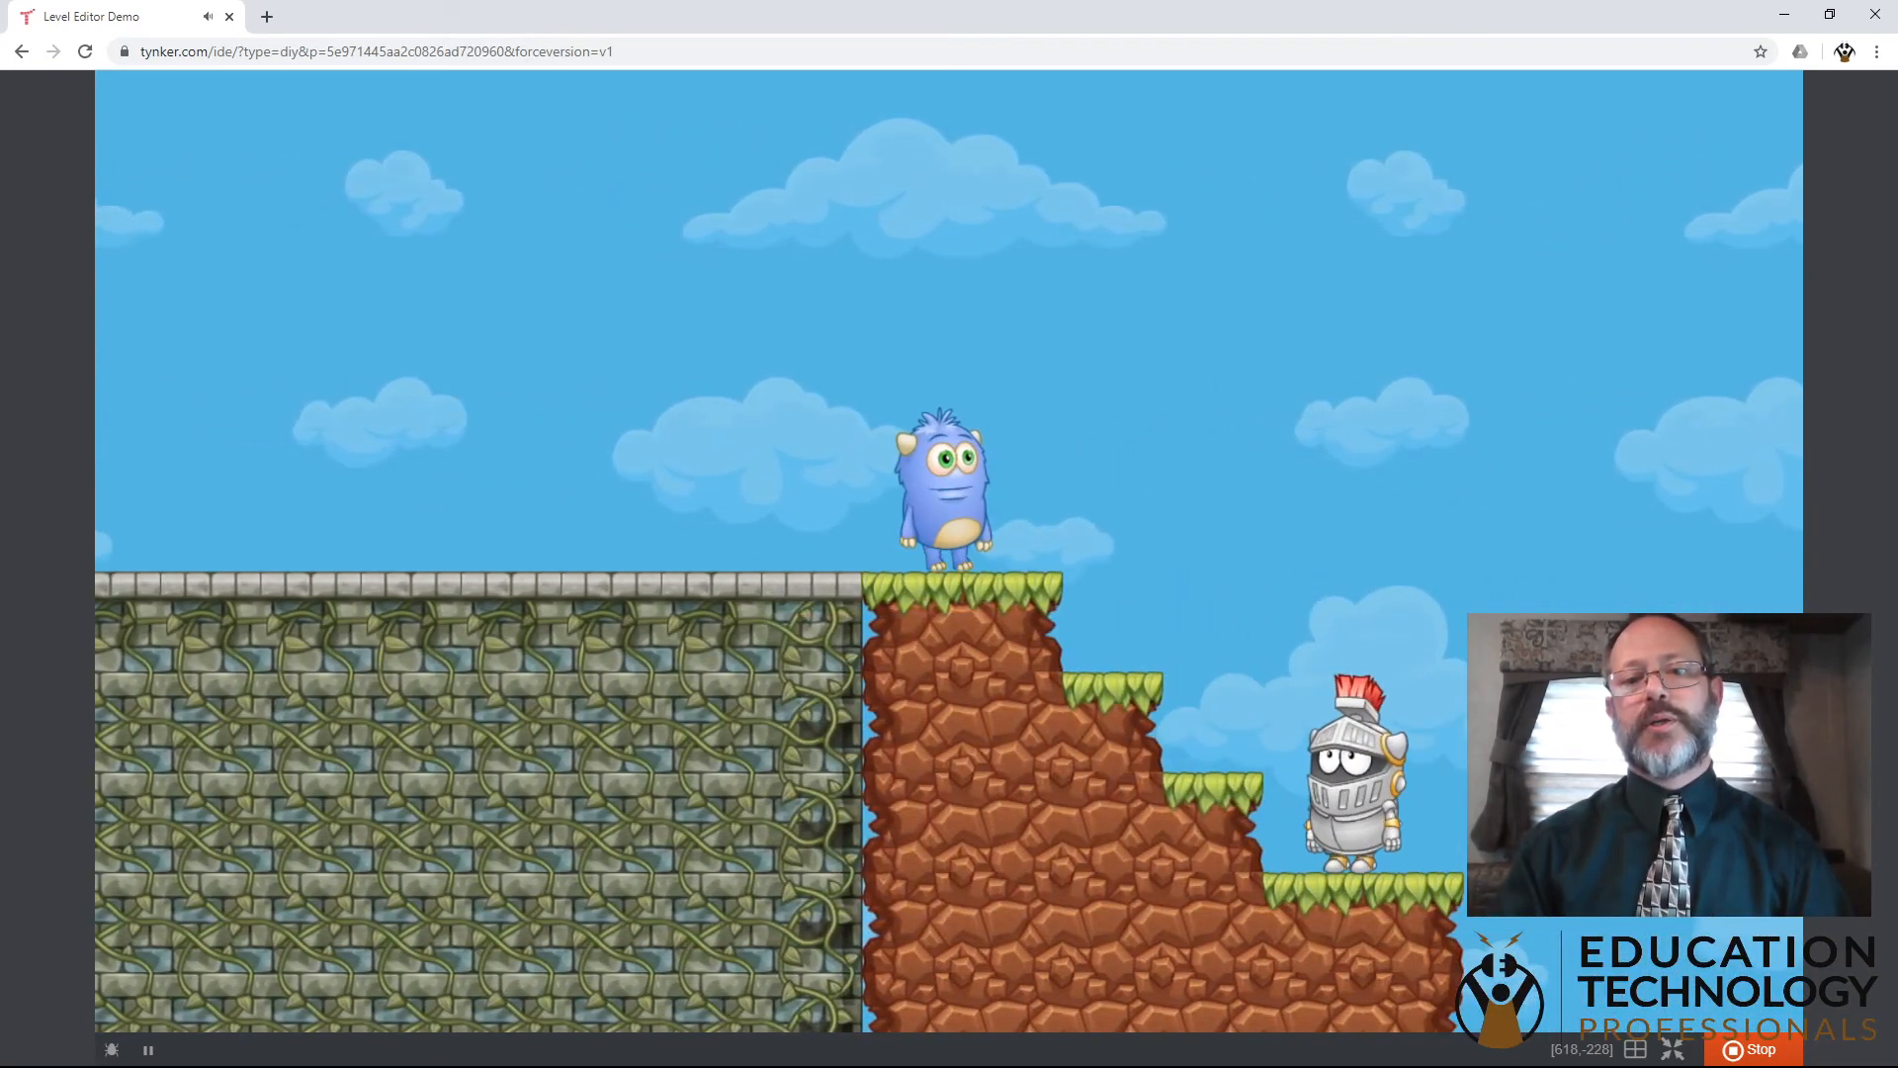
- Take Codey down the dirt stairs, attacking the knight villain on the way to the lowest step
key("Right")
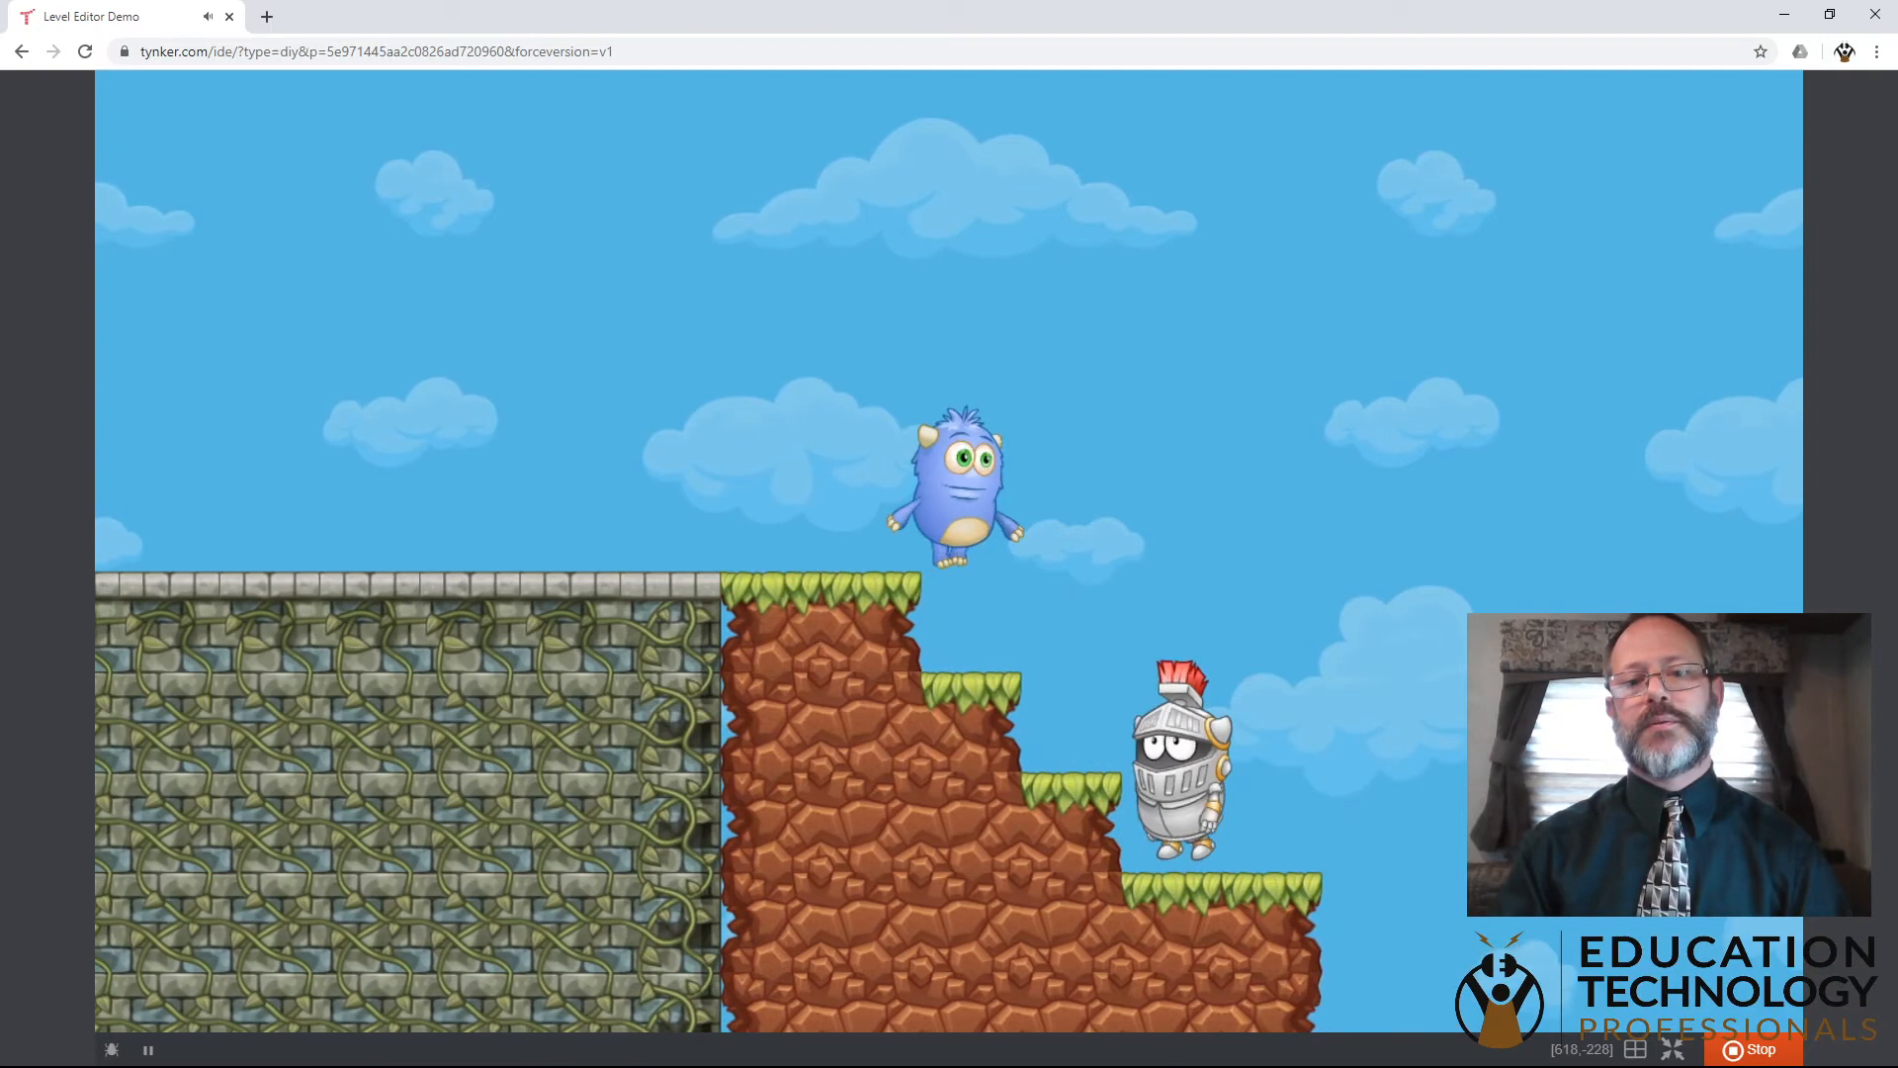
key("Right")
key("space")
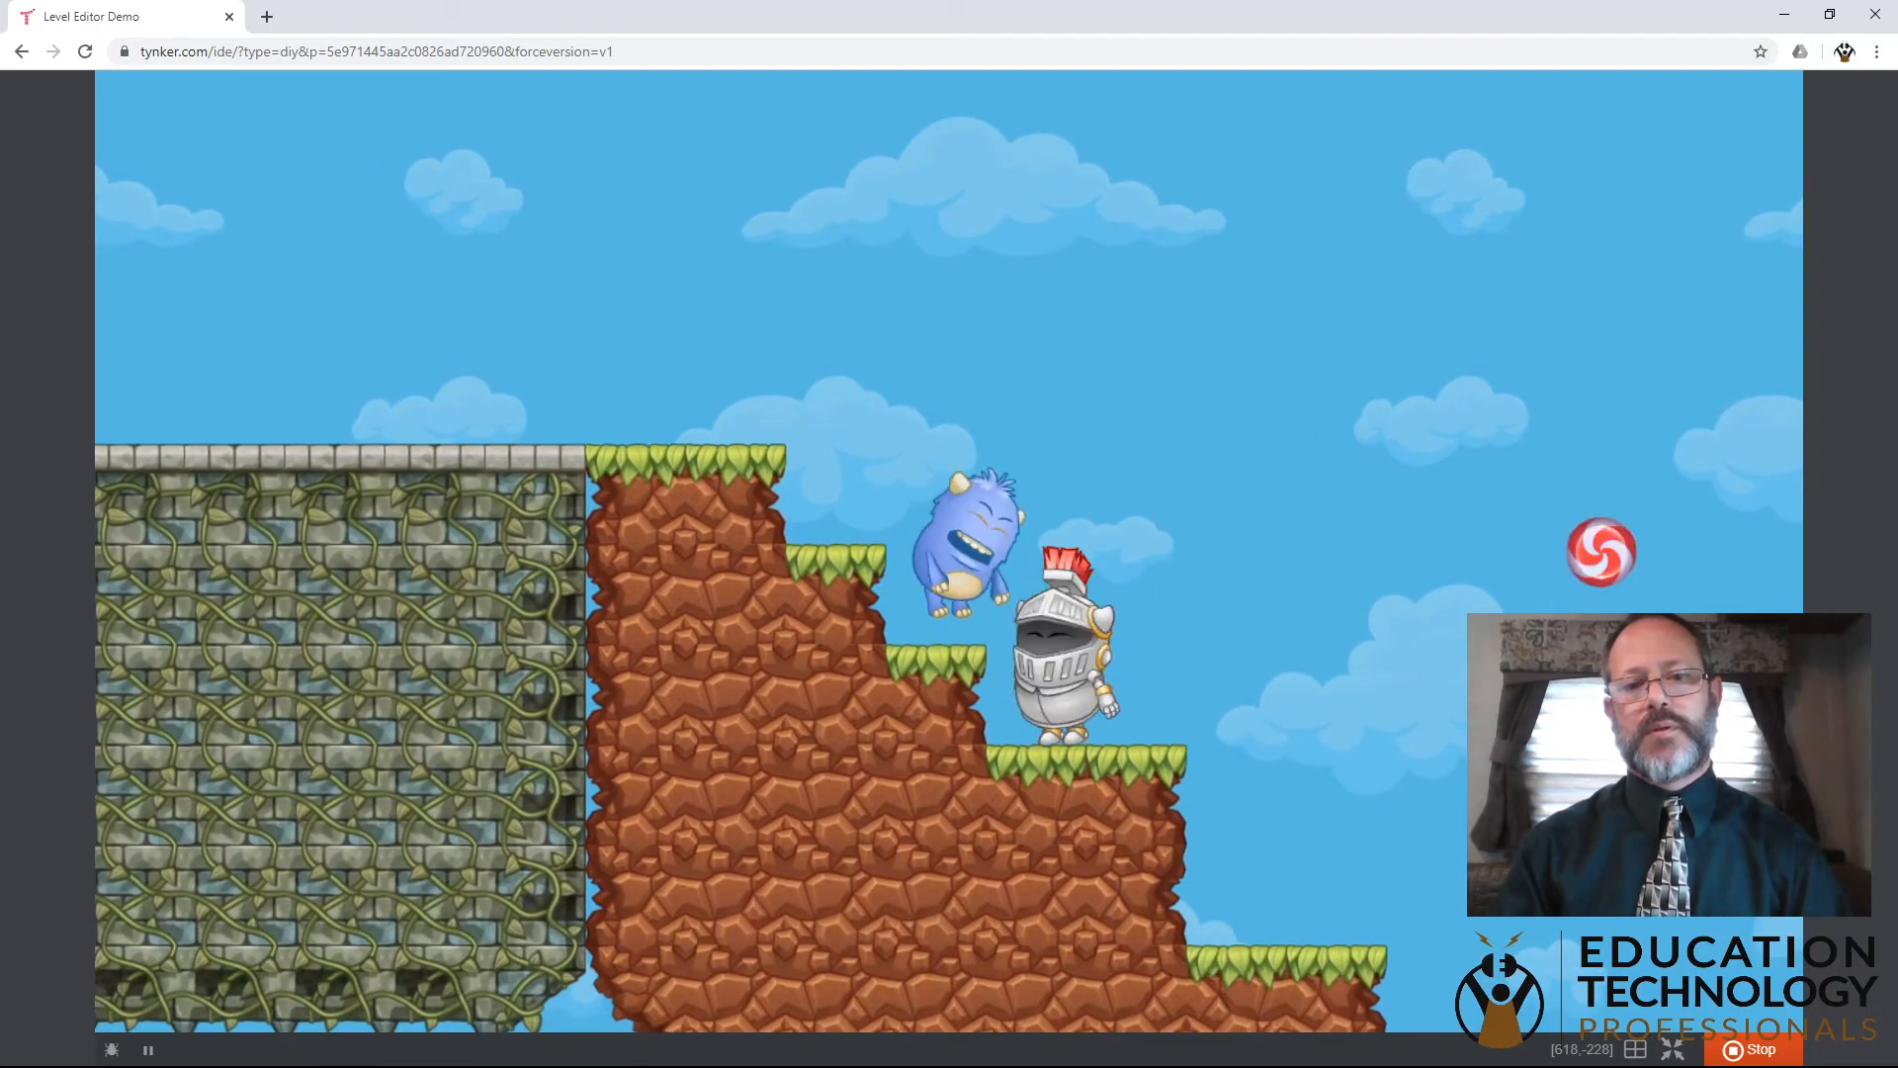
key("Right")
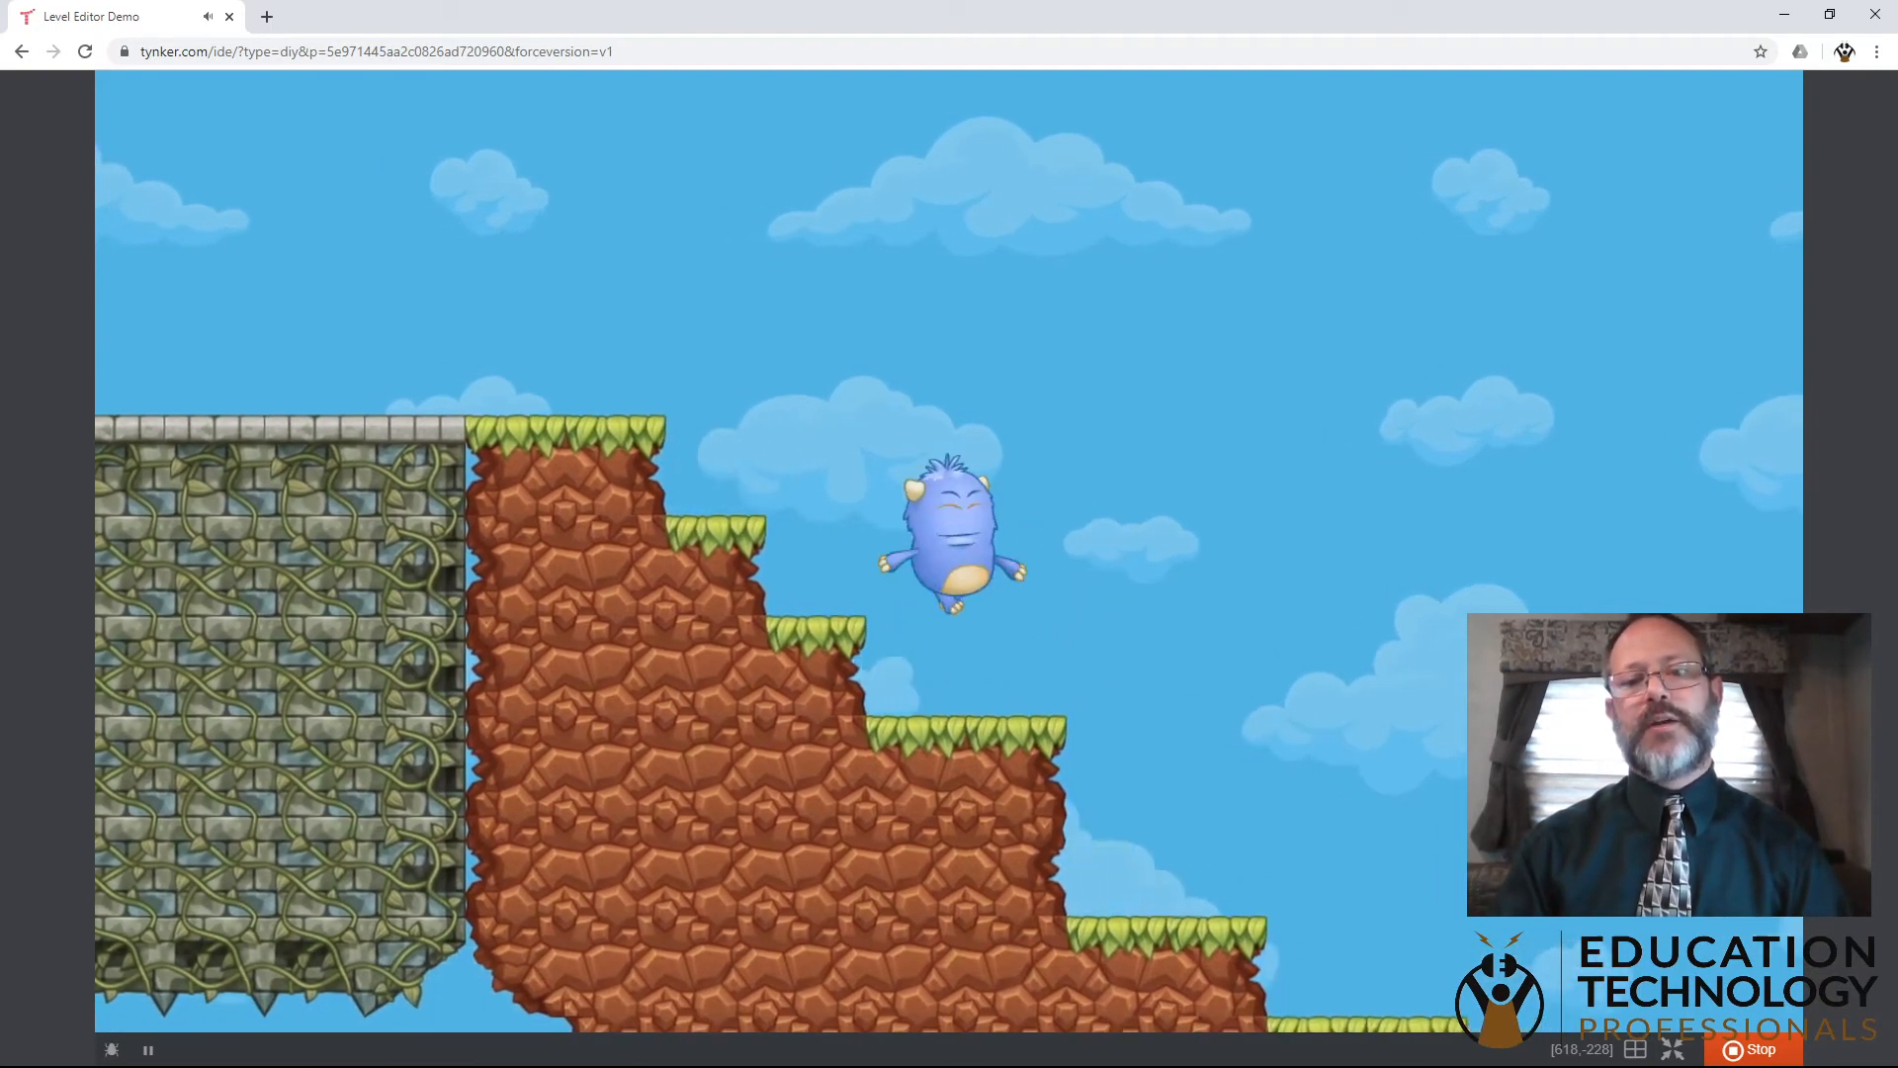
key("Right")
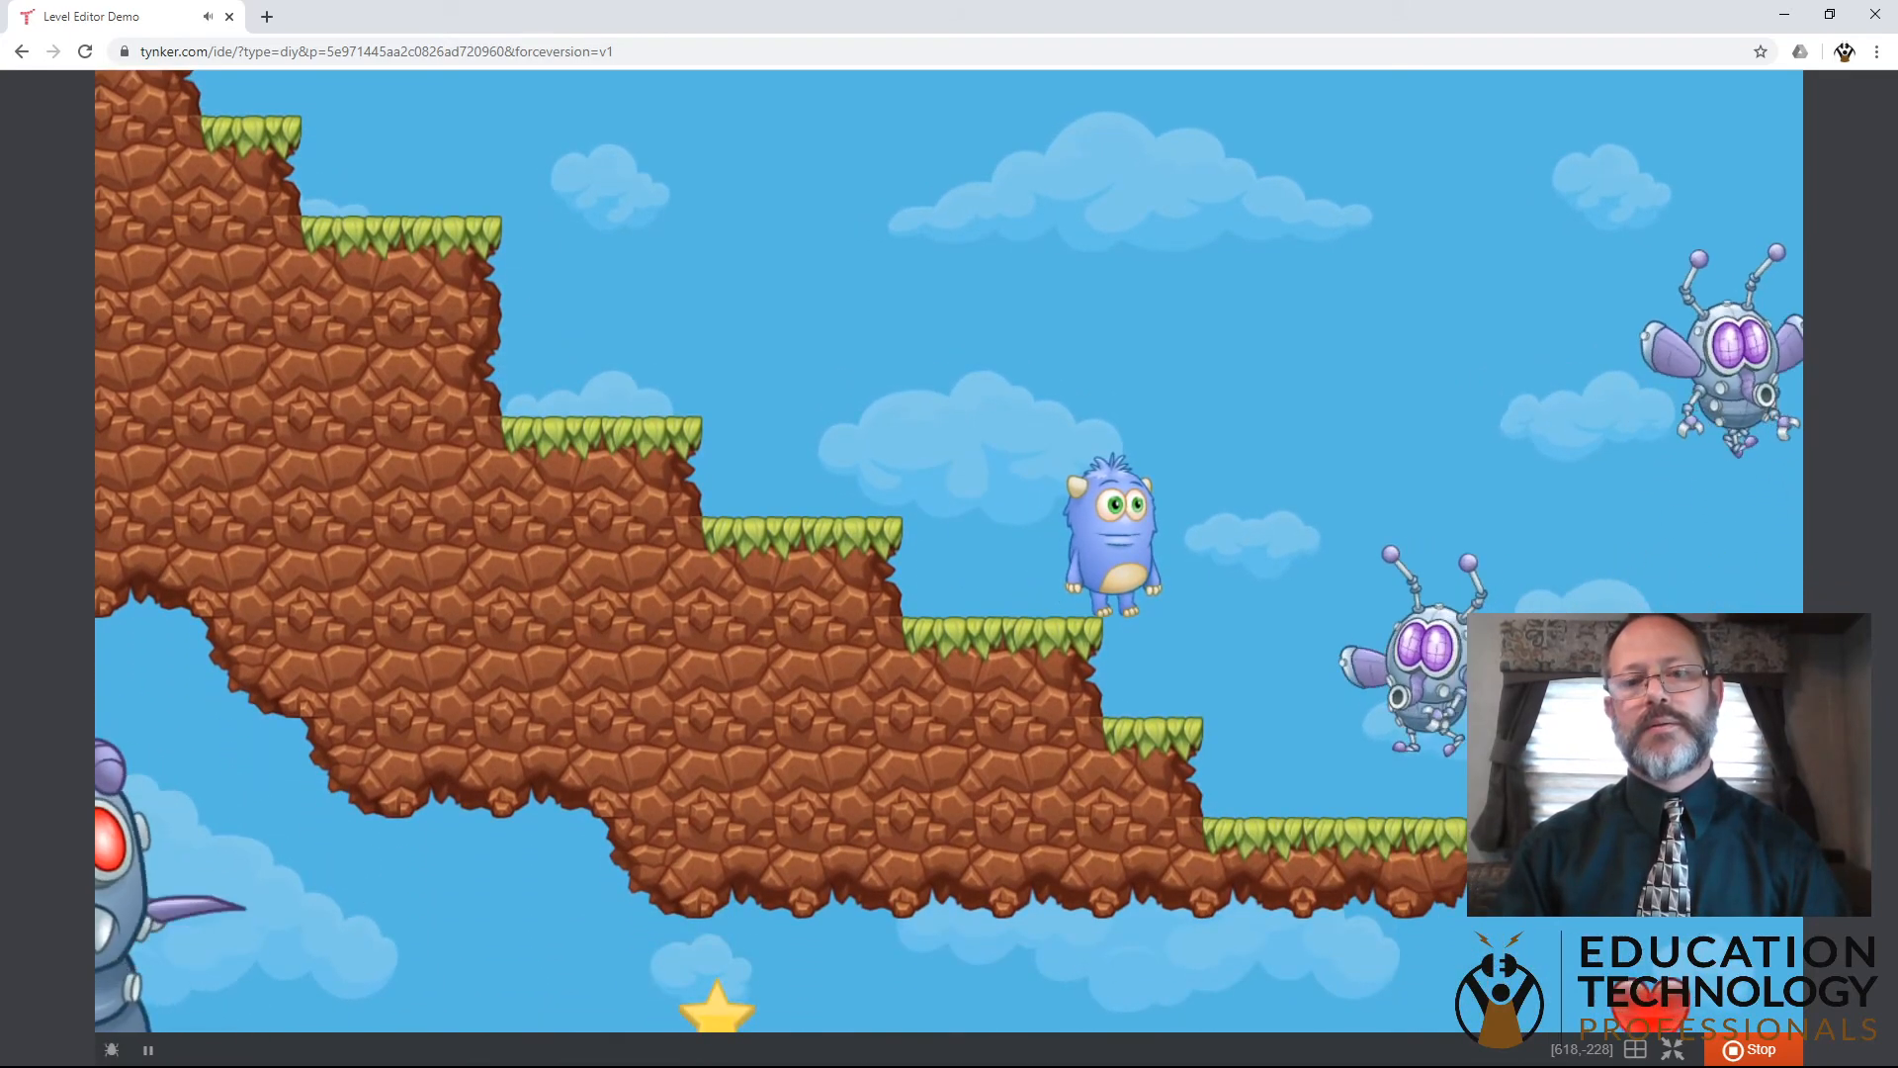
key("Right")
key("Right")
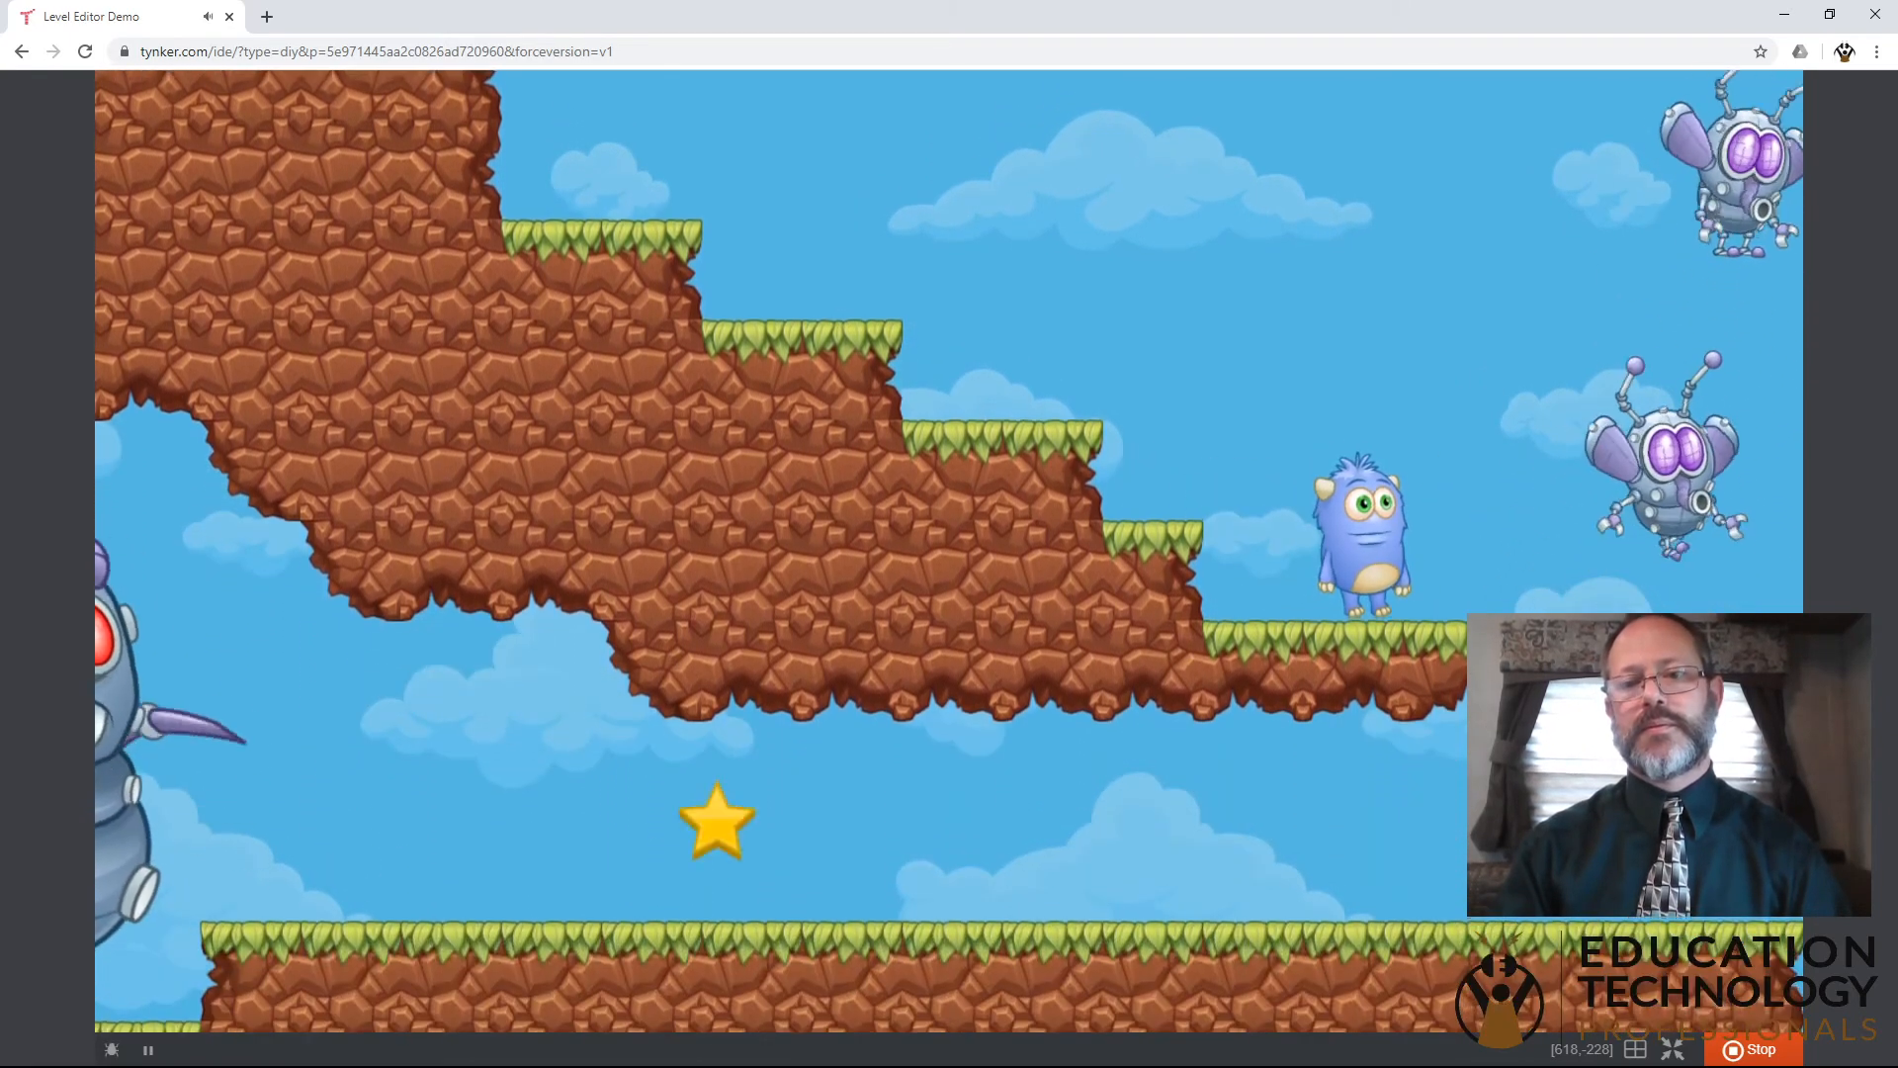
- Test Codey's jumps and left-right movement near the purple flying villains, and stop the game
key("Left")
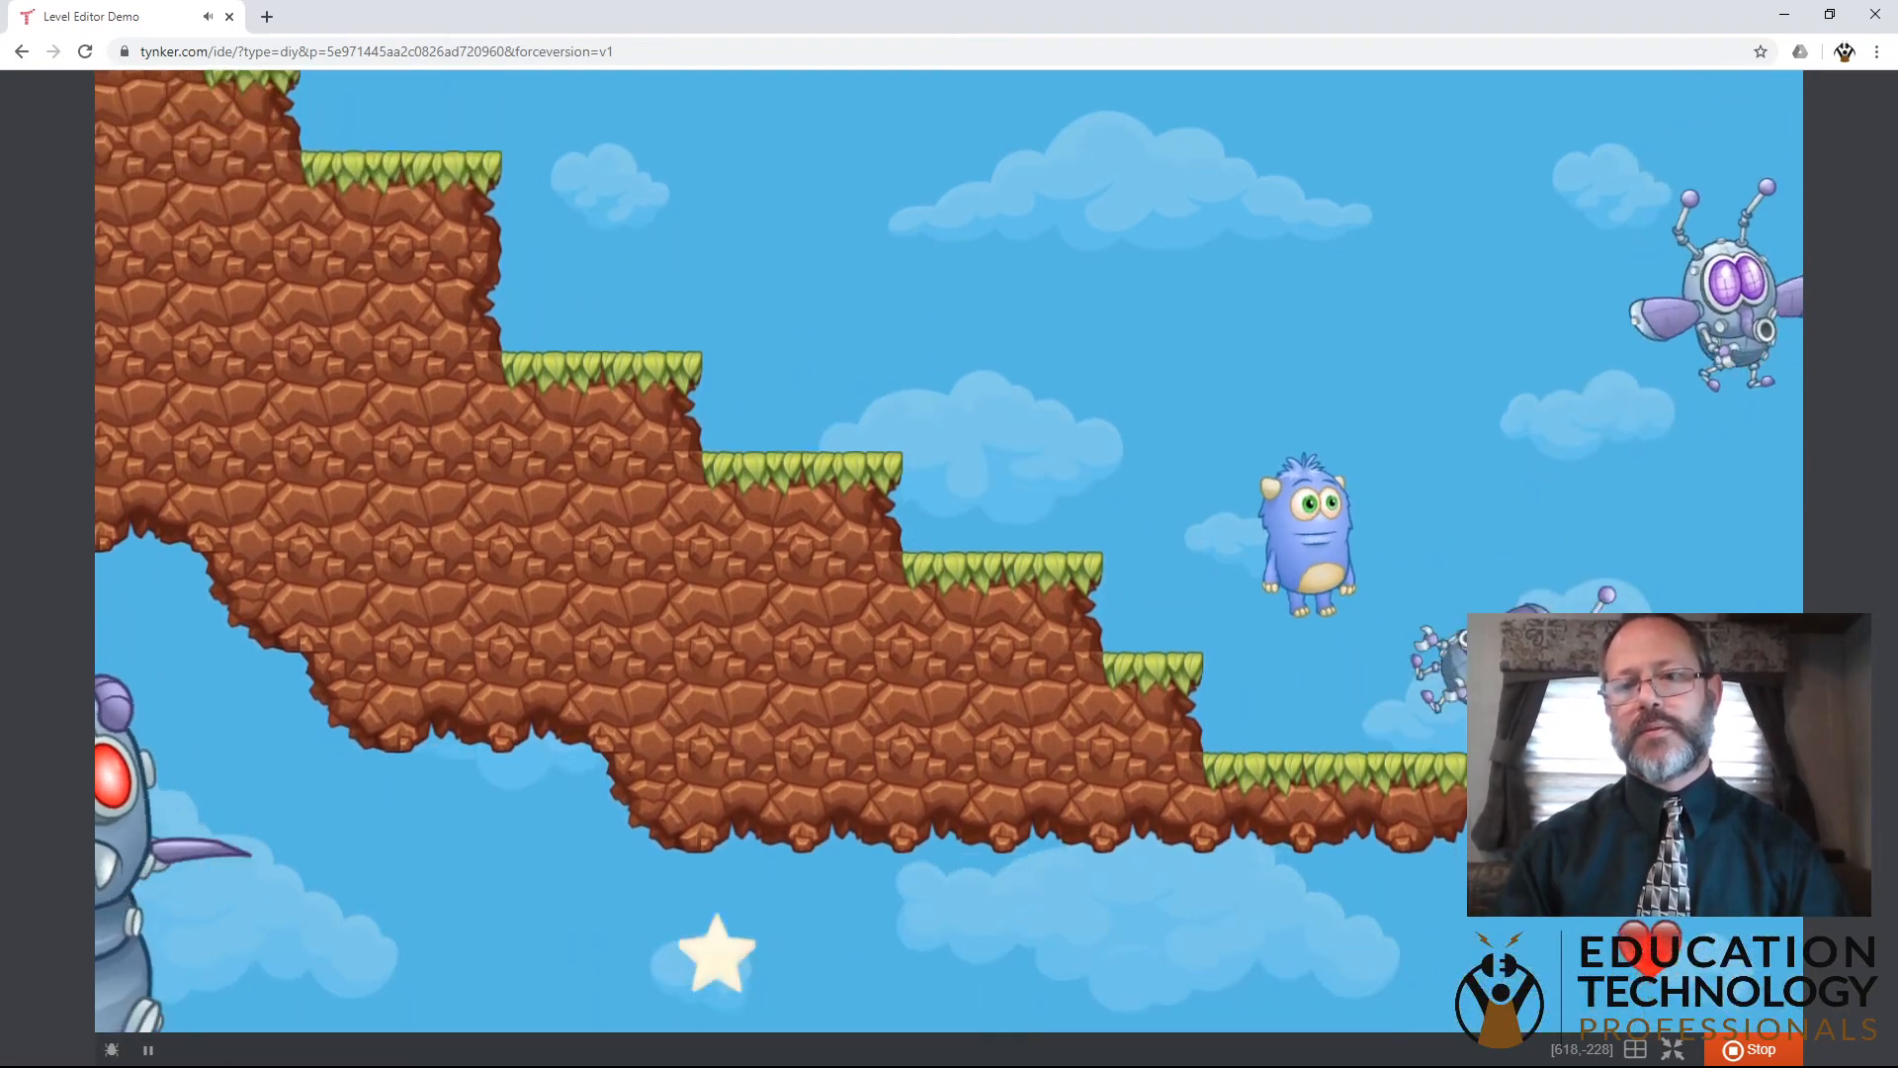
key("Up")
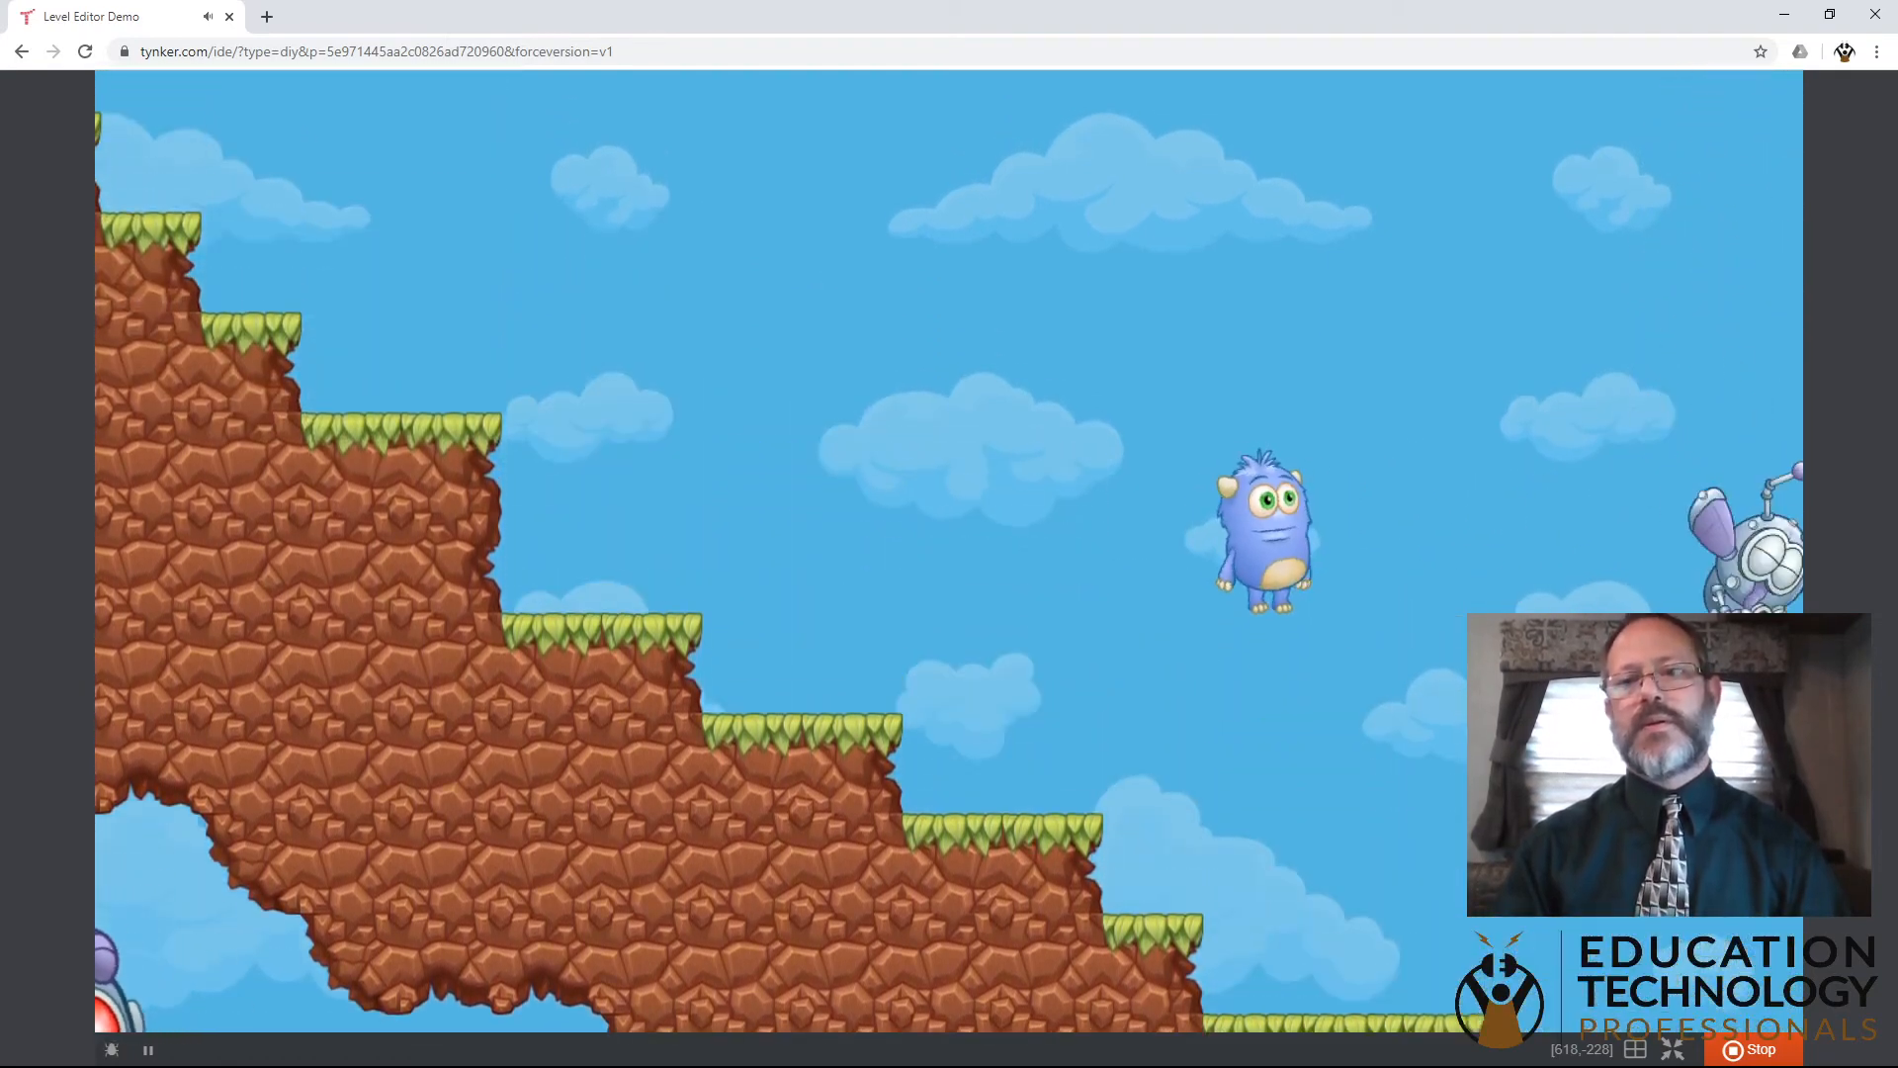
key("Up")
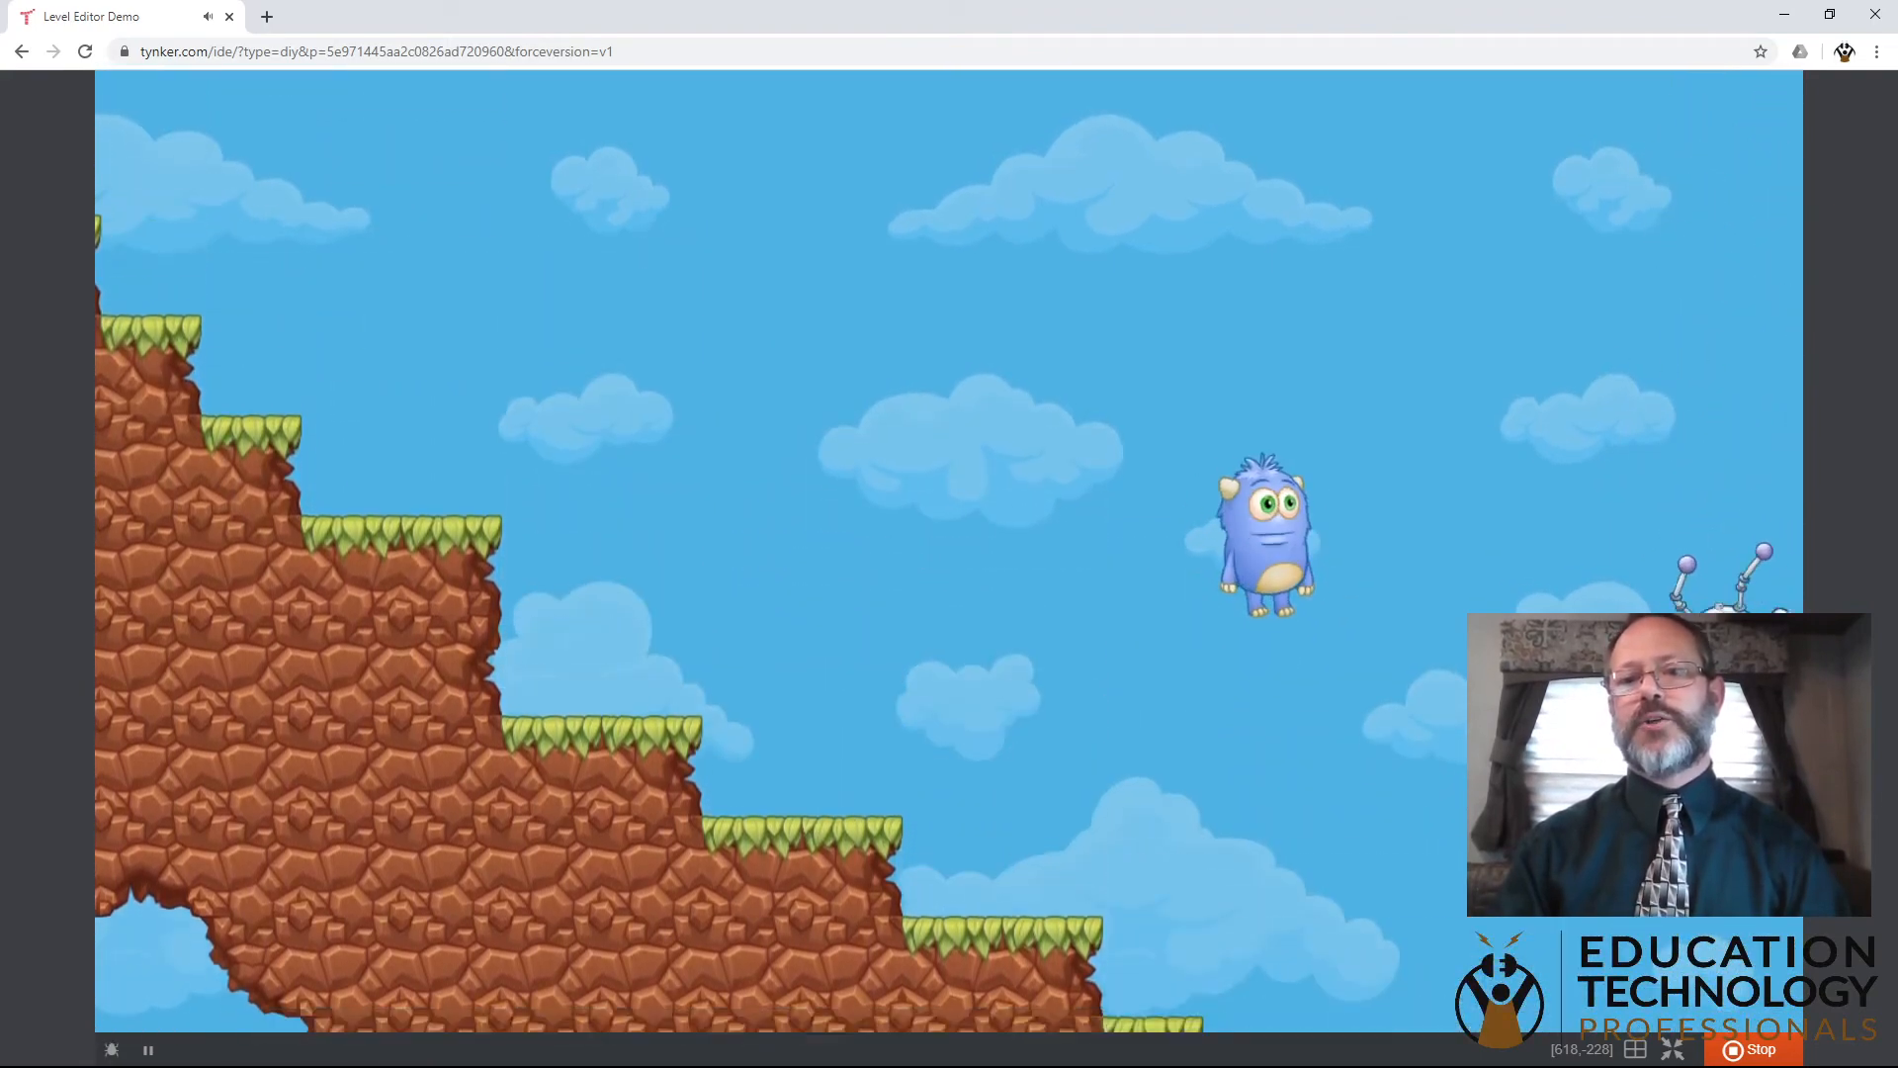
key("Right")
key("Left")
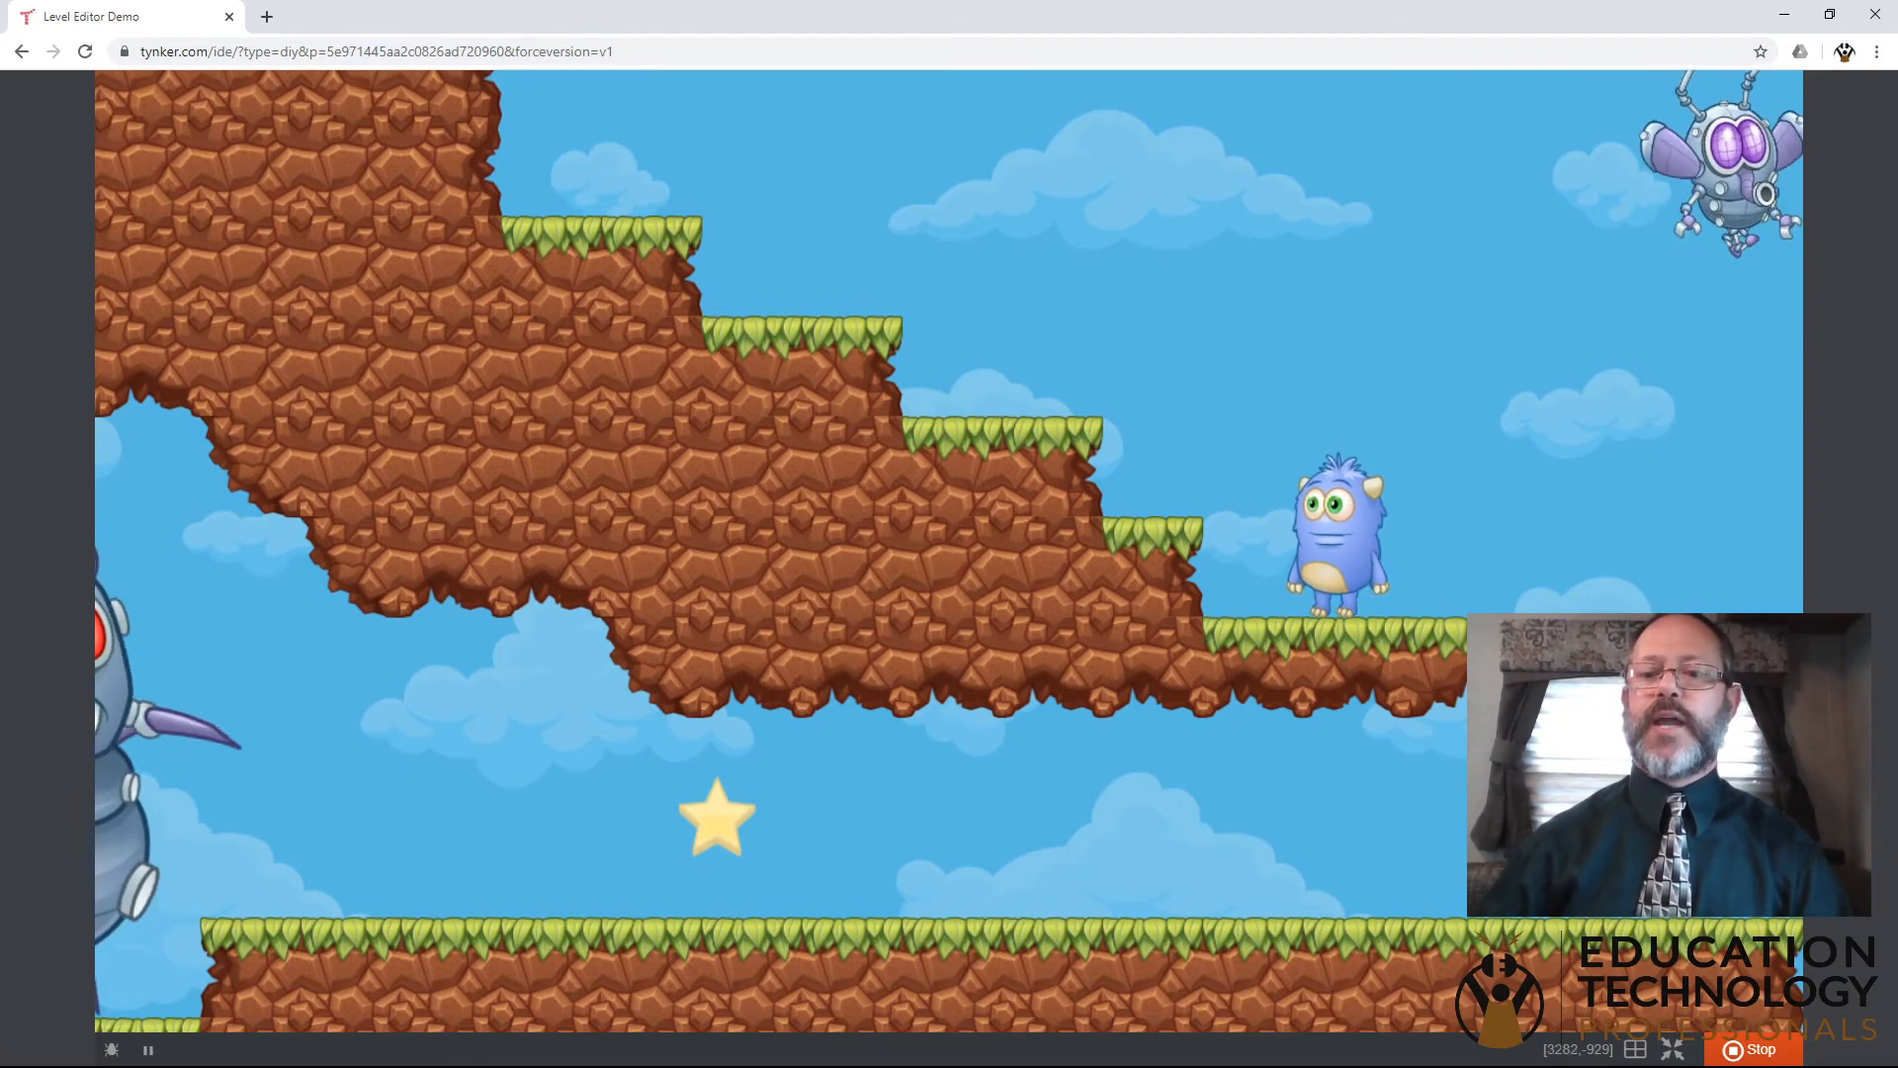
left_click(1758, 1048)
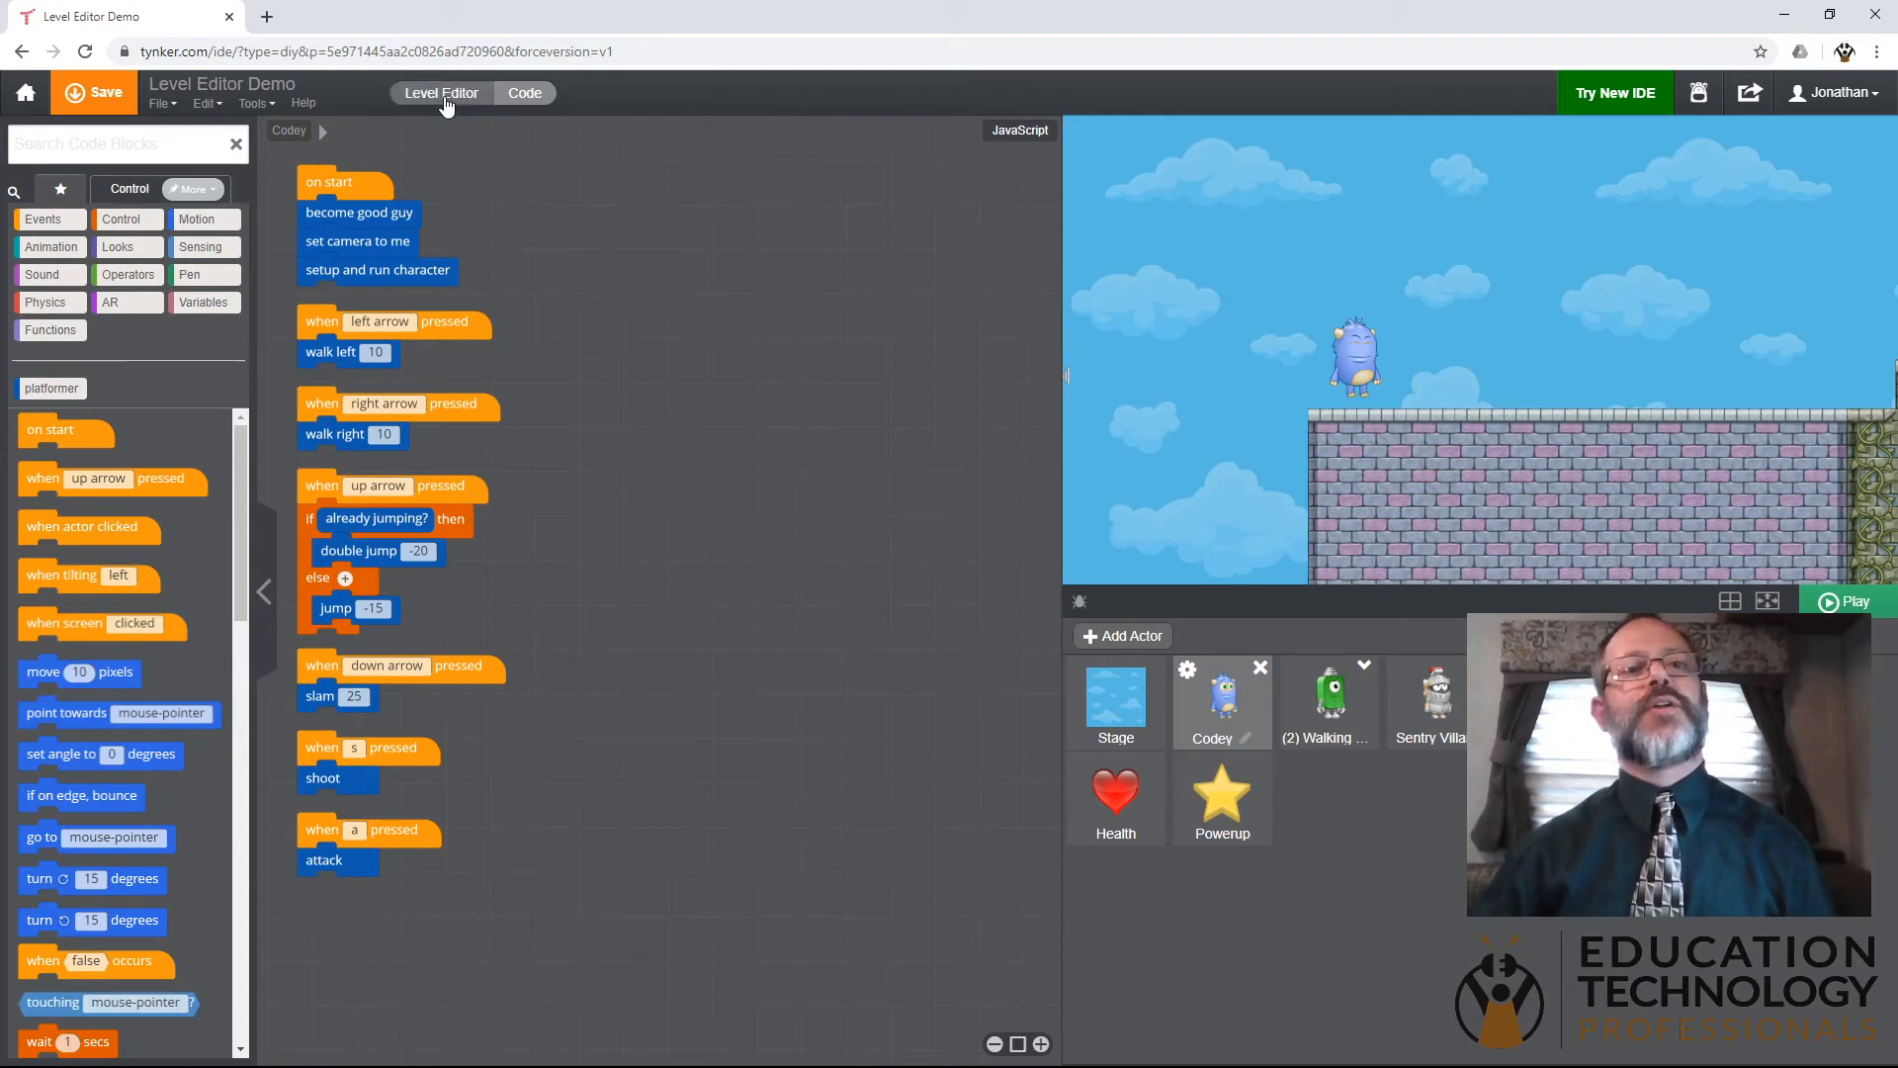
- Return to the level editor and place the score widget in the sky left of the purple brick platform
left_click(440, 93)
left_click(410, 415)
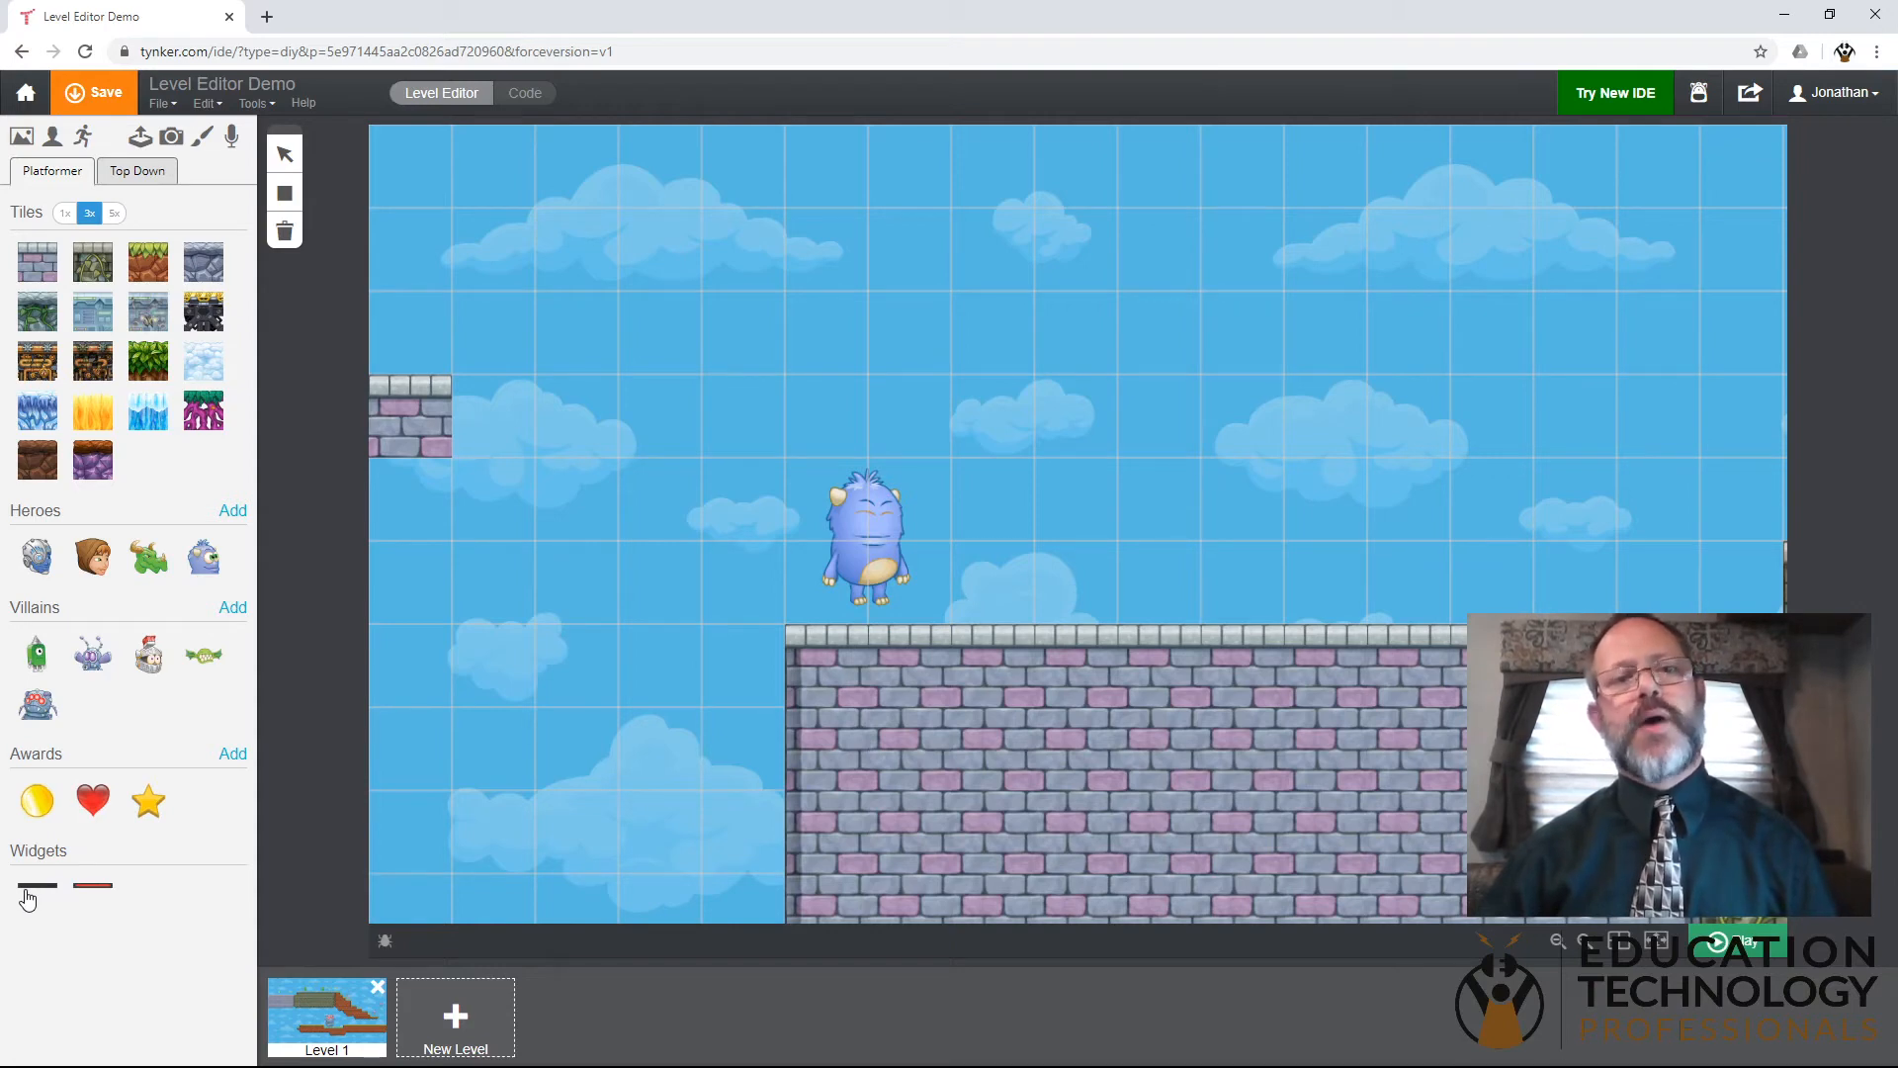
left_click_drag(43, 896, 267, 892)
left_click_drag(451, 843, 460, 838)
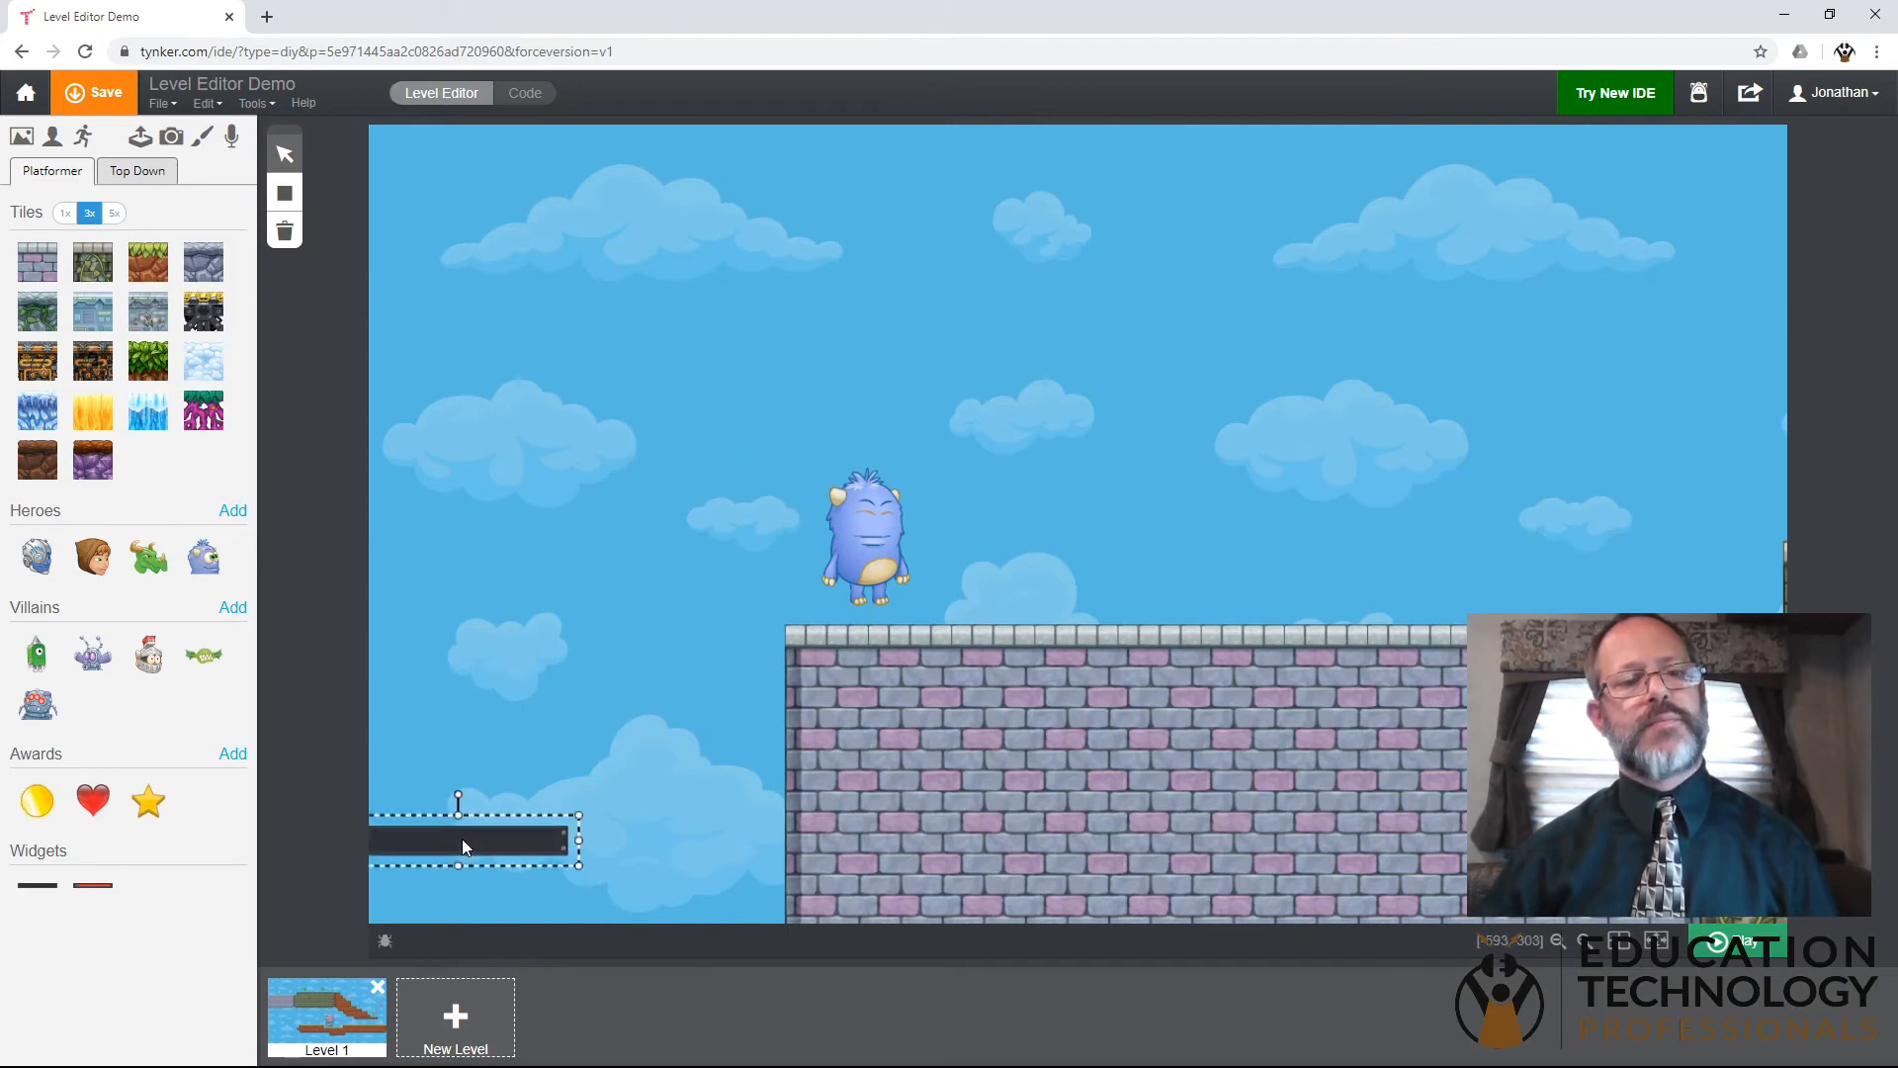
left_click_drag(457, 838, 503, 821)
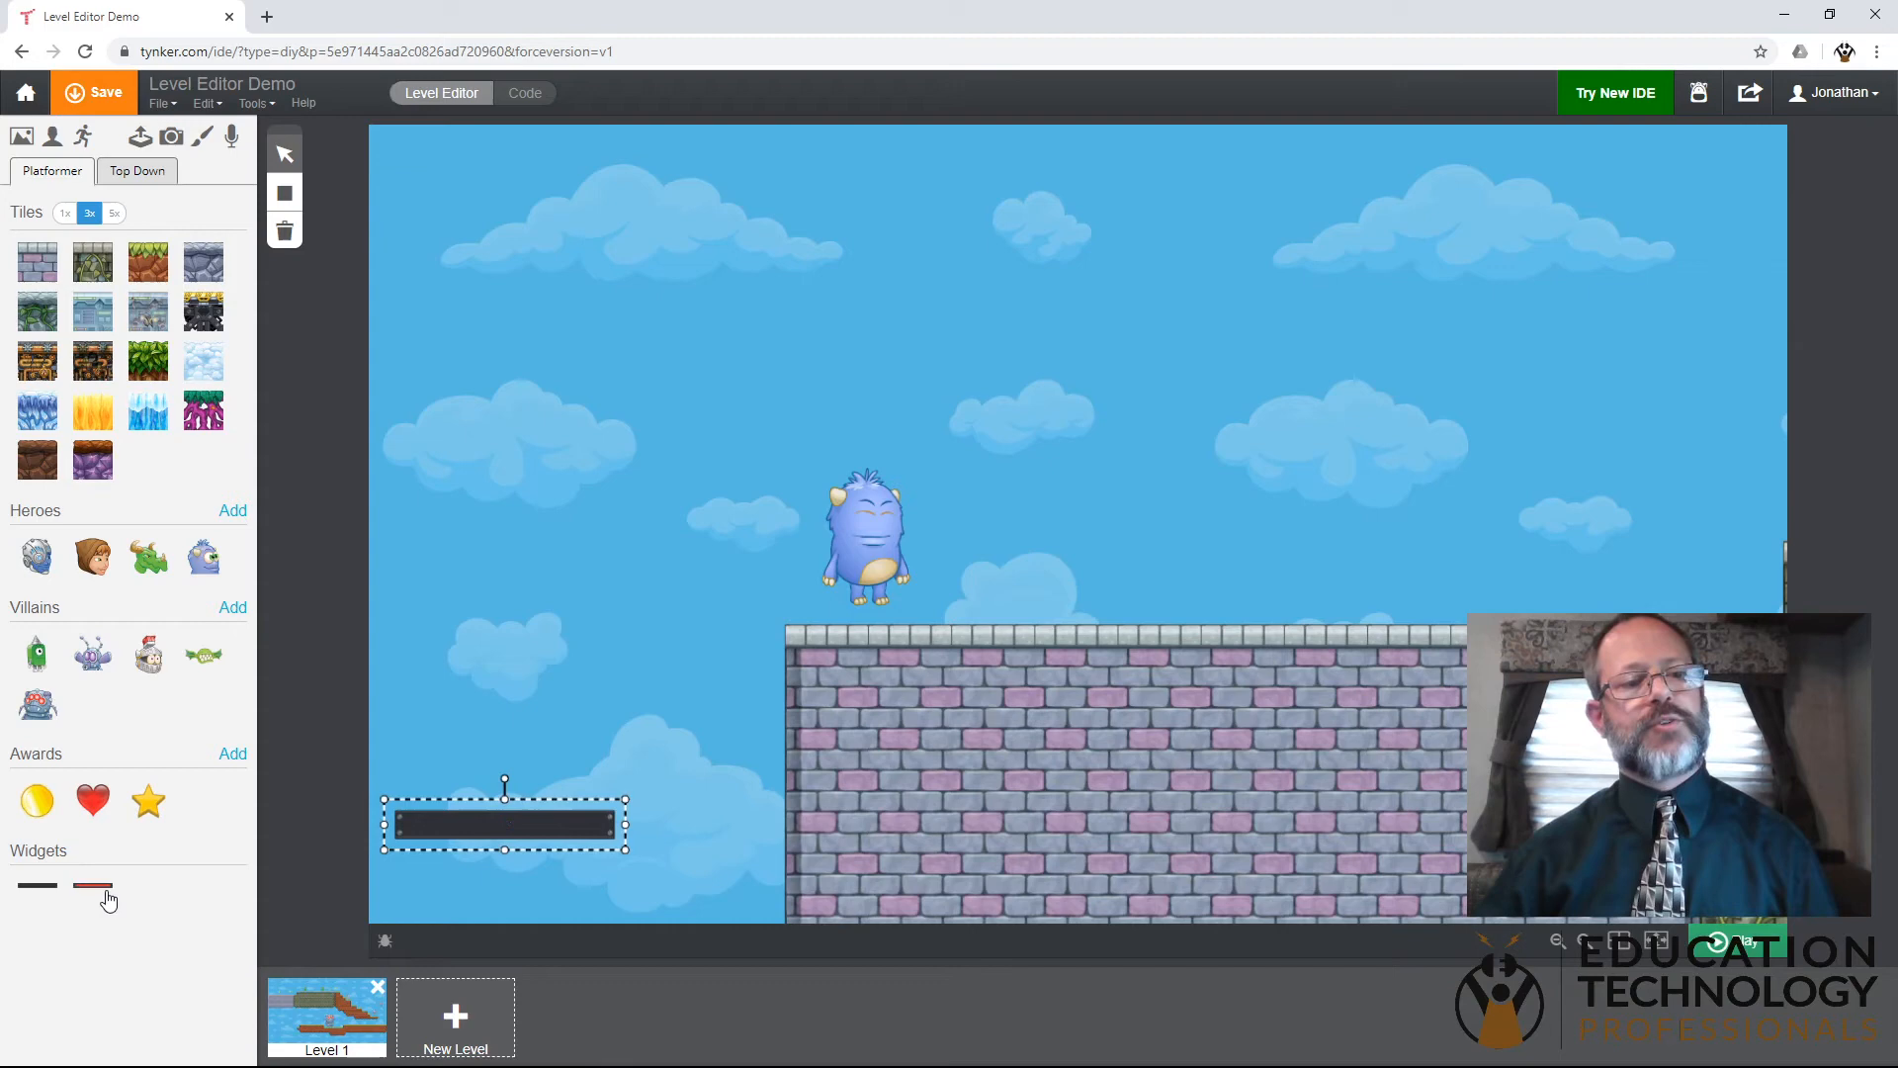
- Place the health bar widget directly beneath the score widget and move the score widget down closer to it
left_click_drag(471, 875, 505, 882)
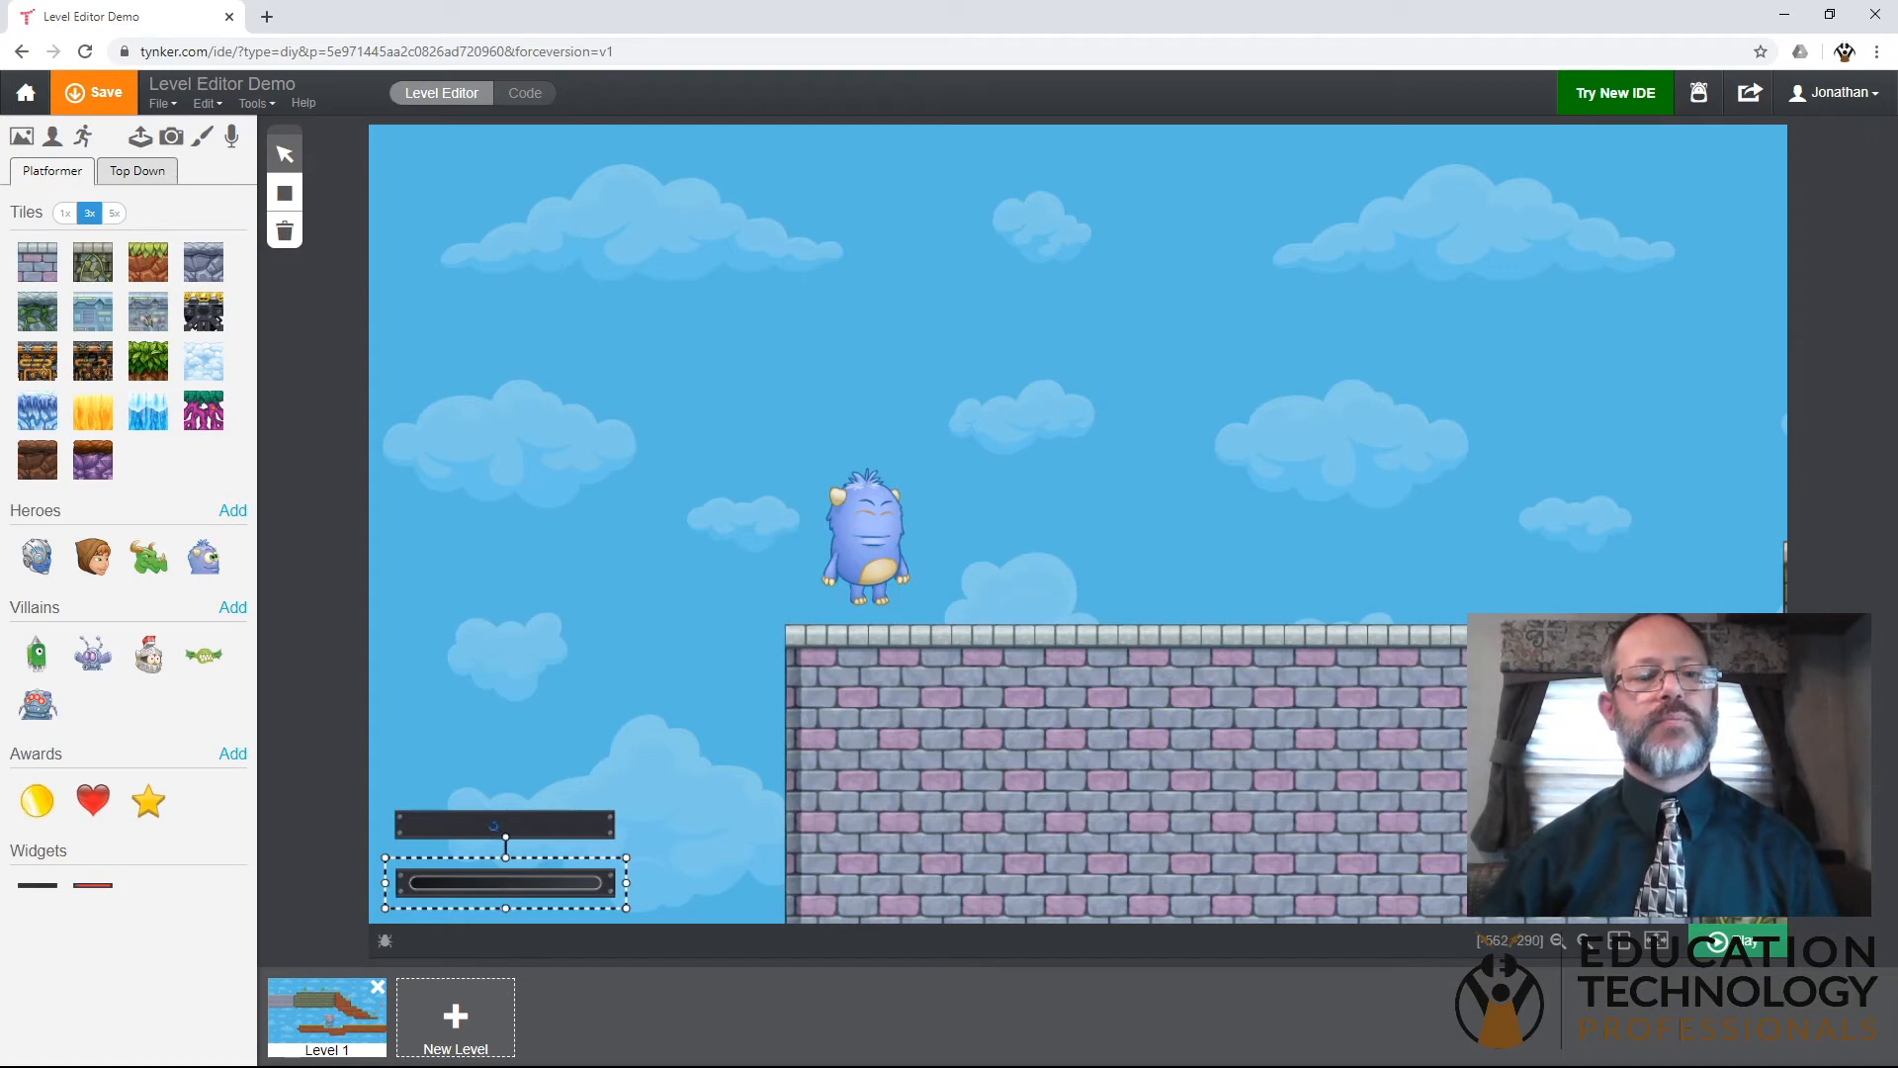
left_click(534, 797)
left_click(521, 818)
left_click_drag(521, 818, 521, 832)
left_click(587, 740)
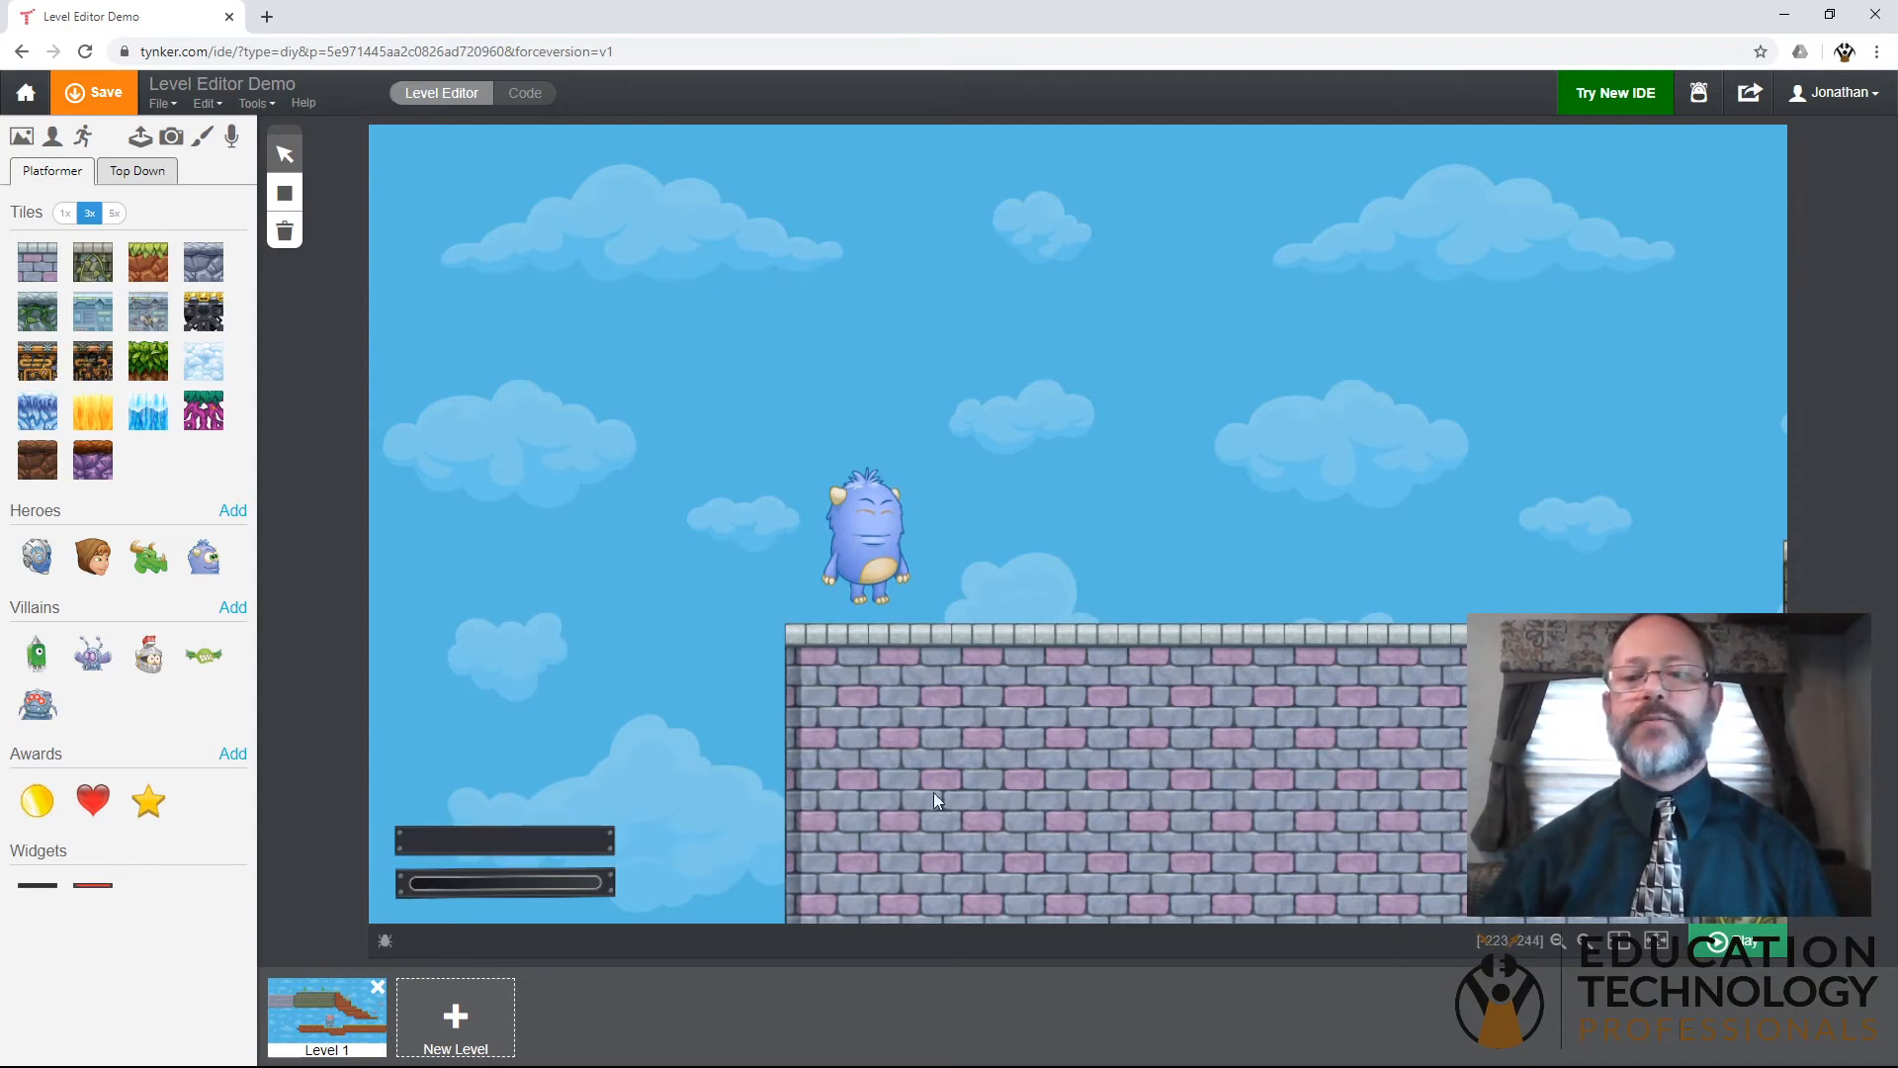
- Test-play the level with the widgets, collecting the coins on the purple brick platform and attacking the first green walking villain
left_click(1766, 951)
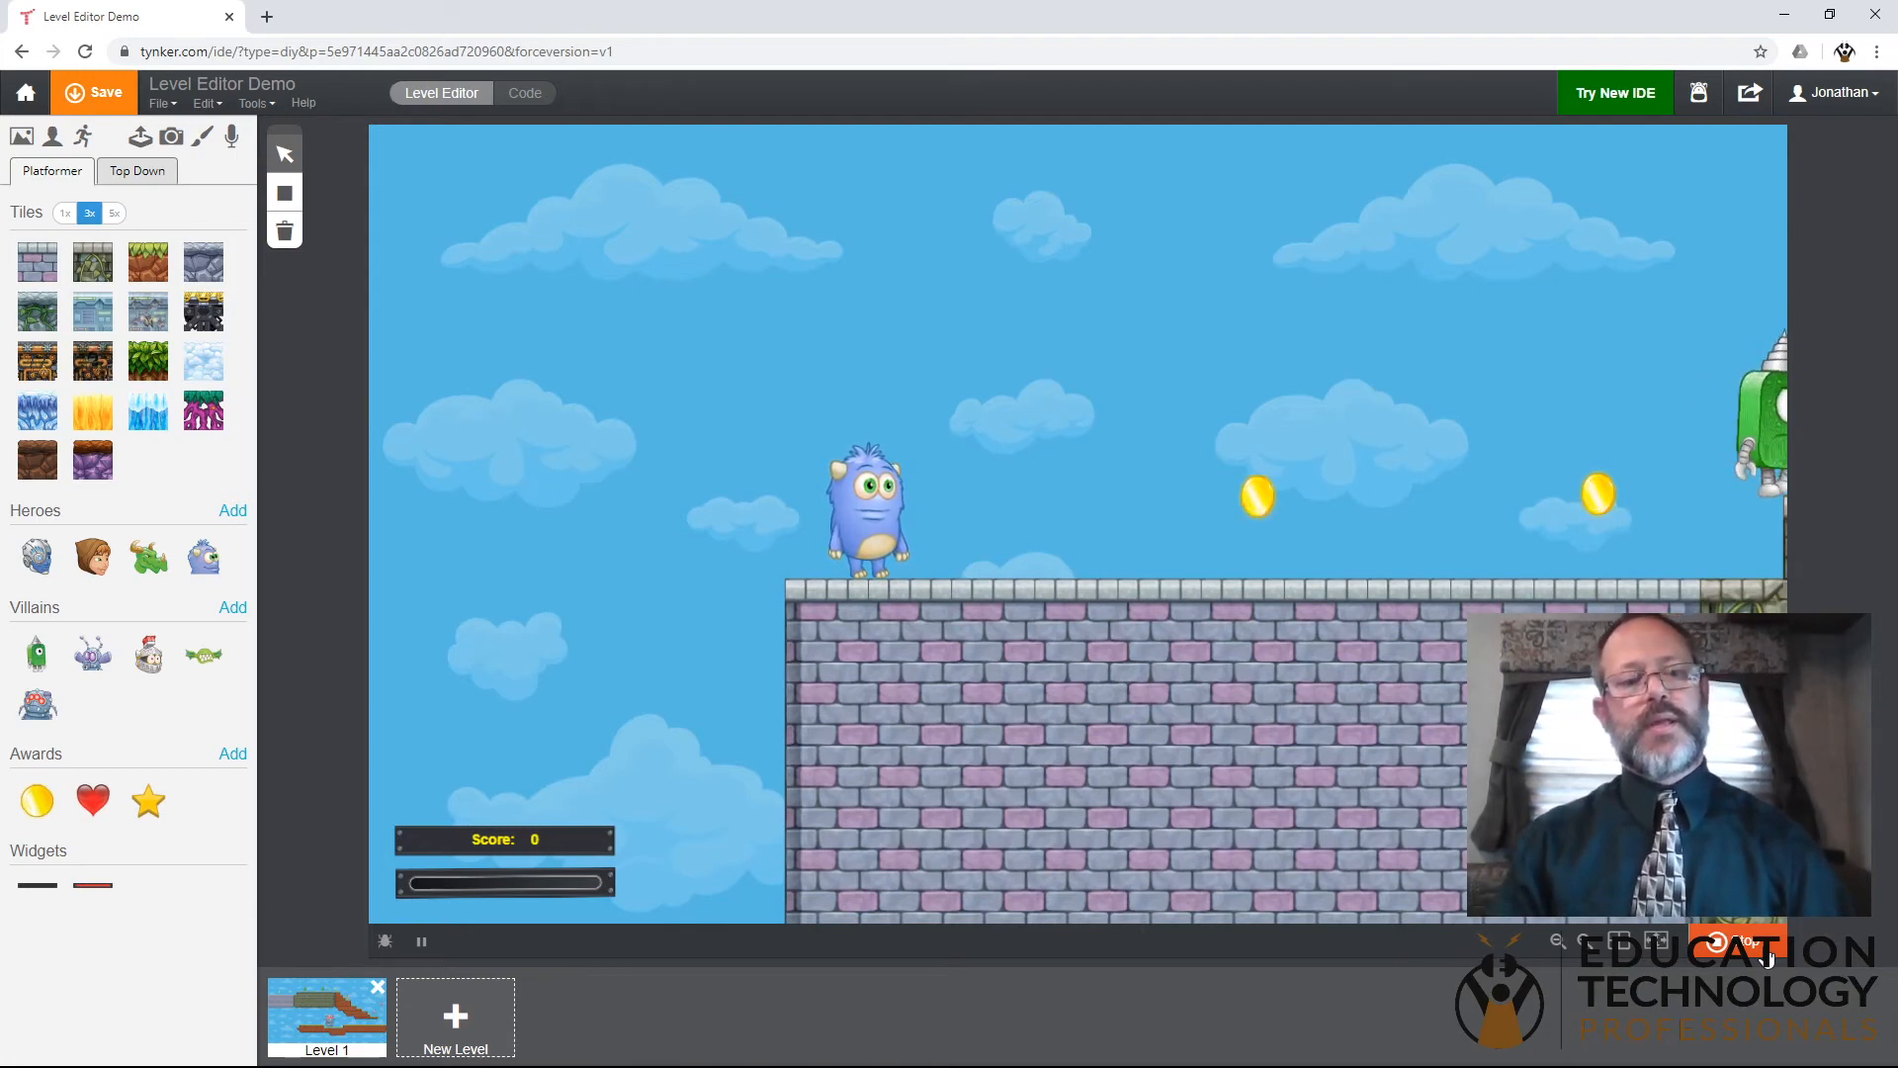
key("Right")
key("Right")
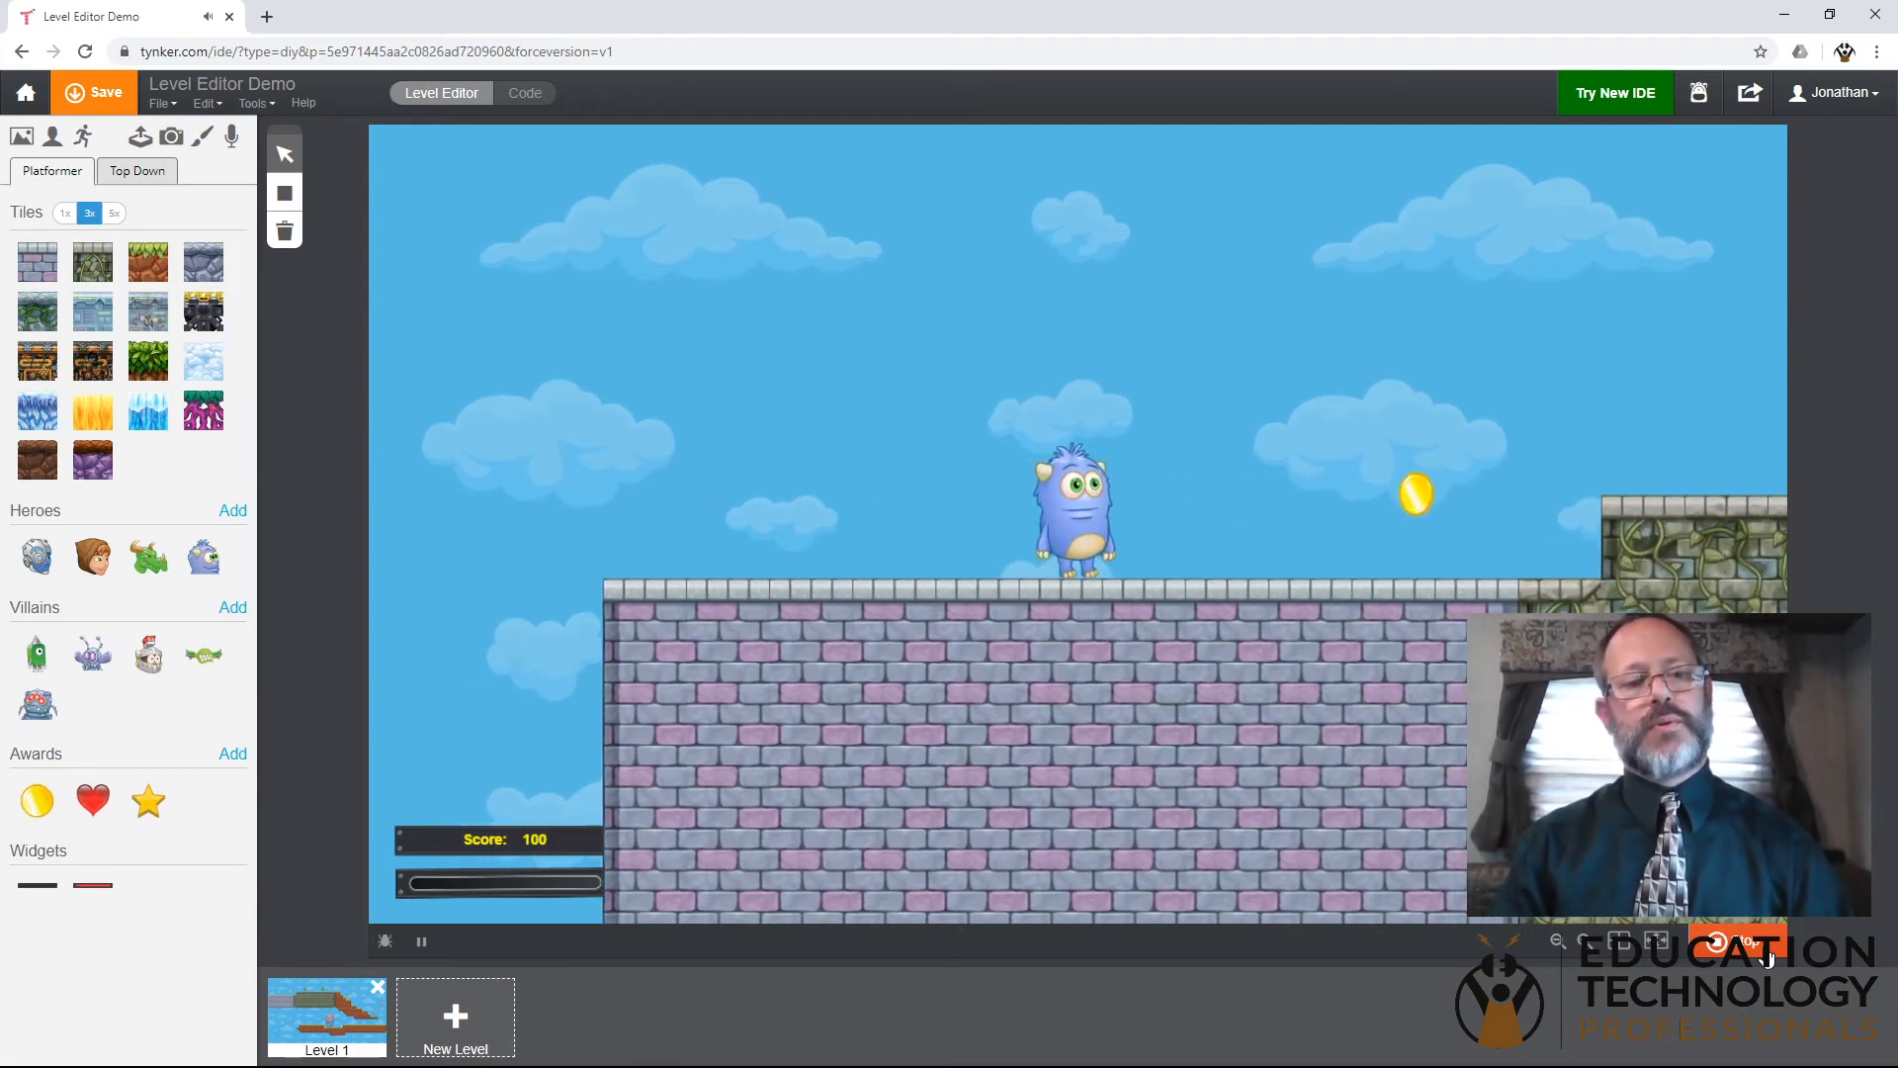
key("Right")
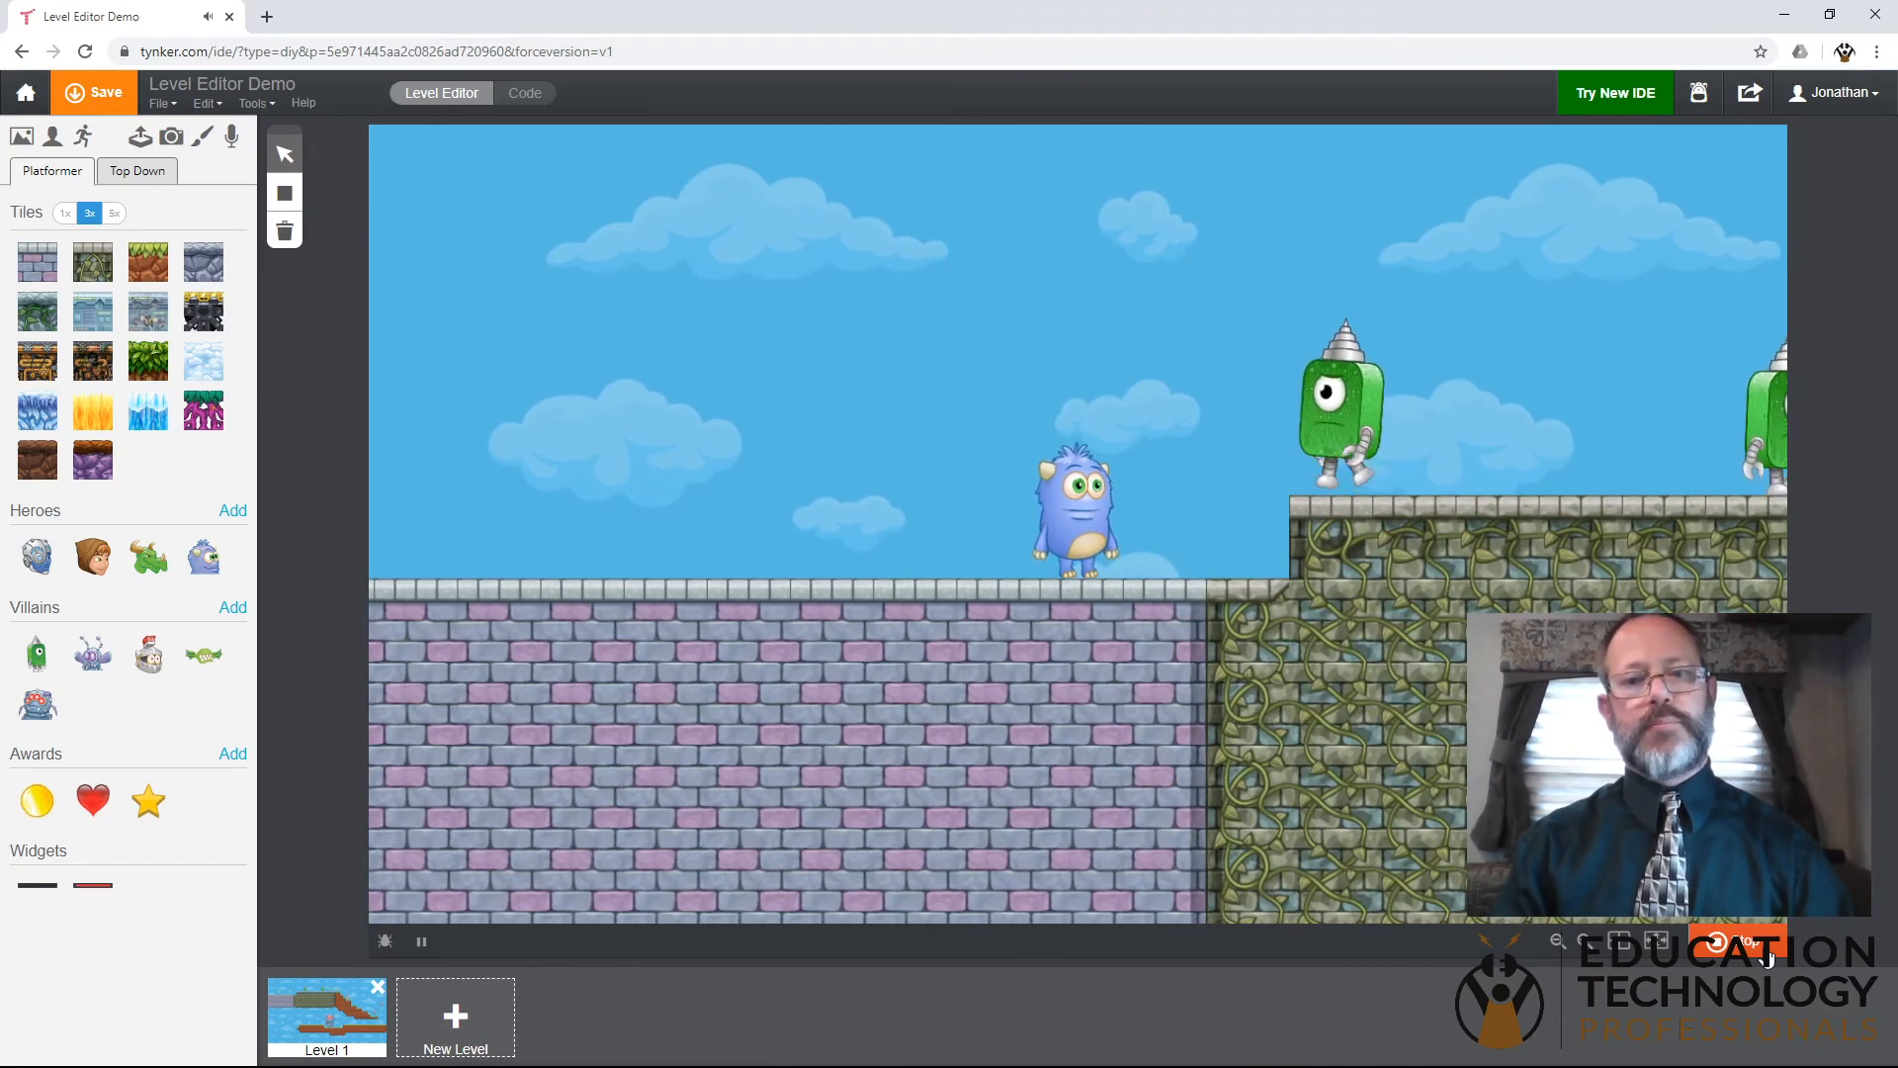
key("space")
key("space")
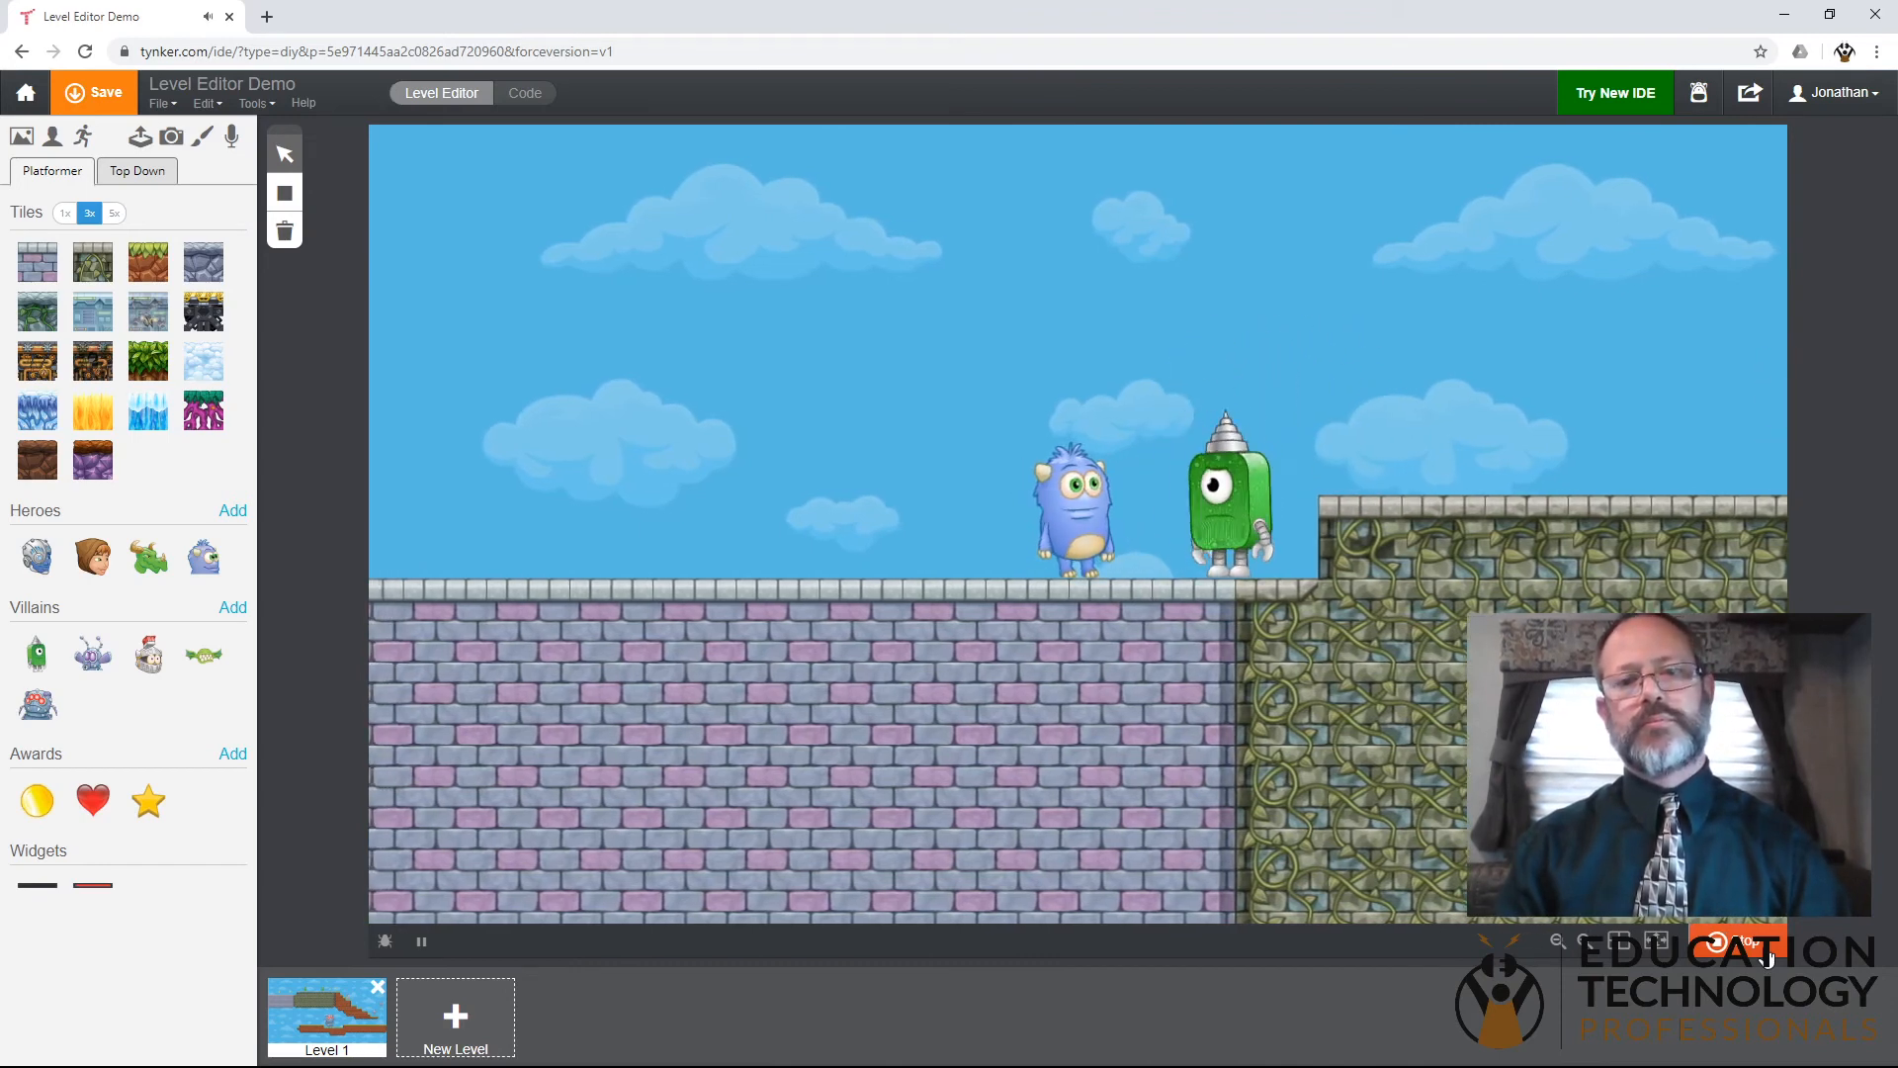
- Jump Codey onto the mossy stone platform and attack the second green walking villain
key("Right")
key("Up")
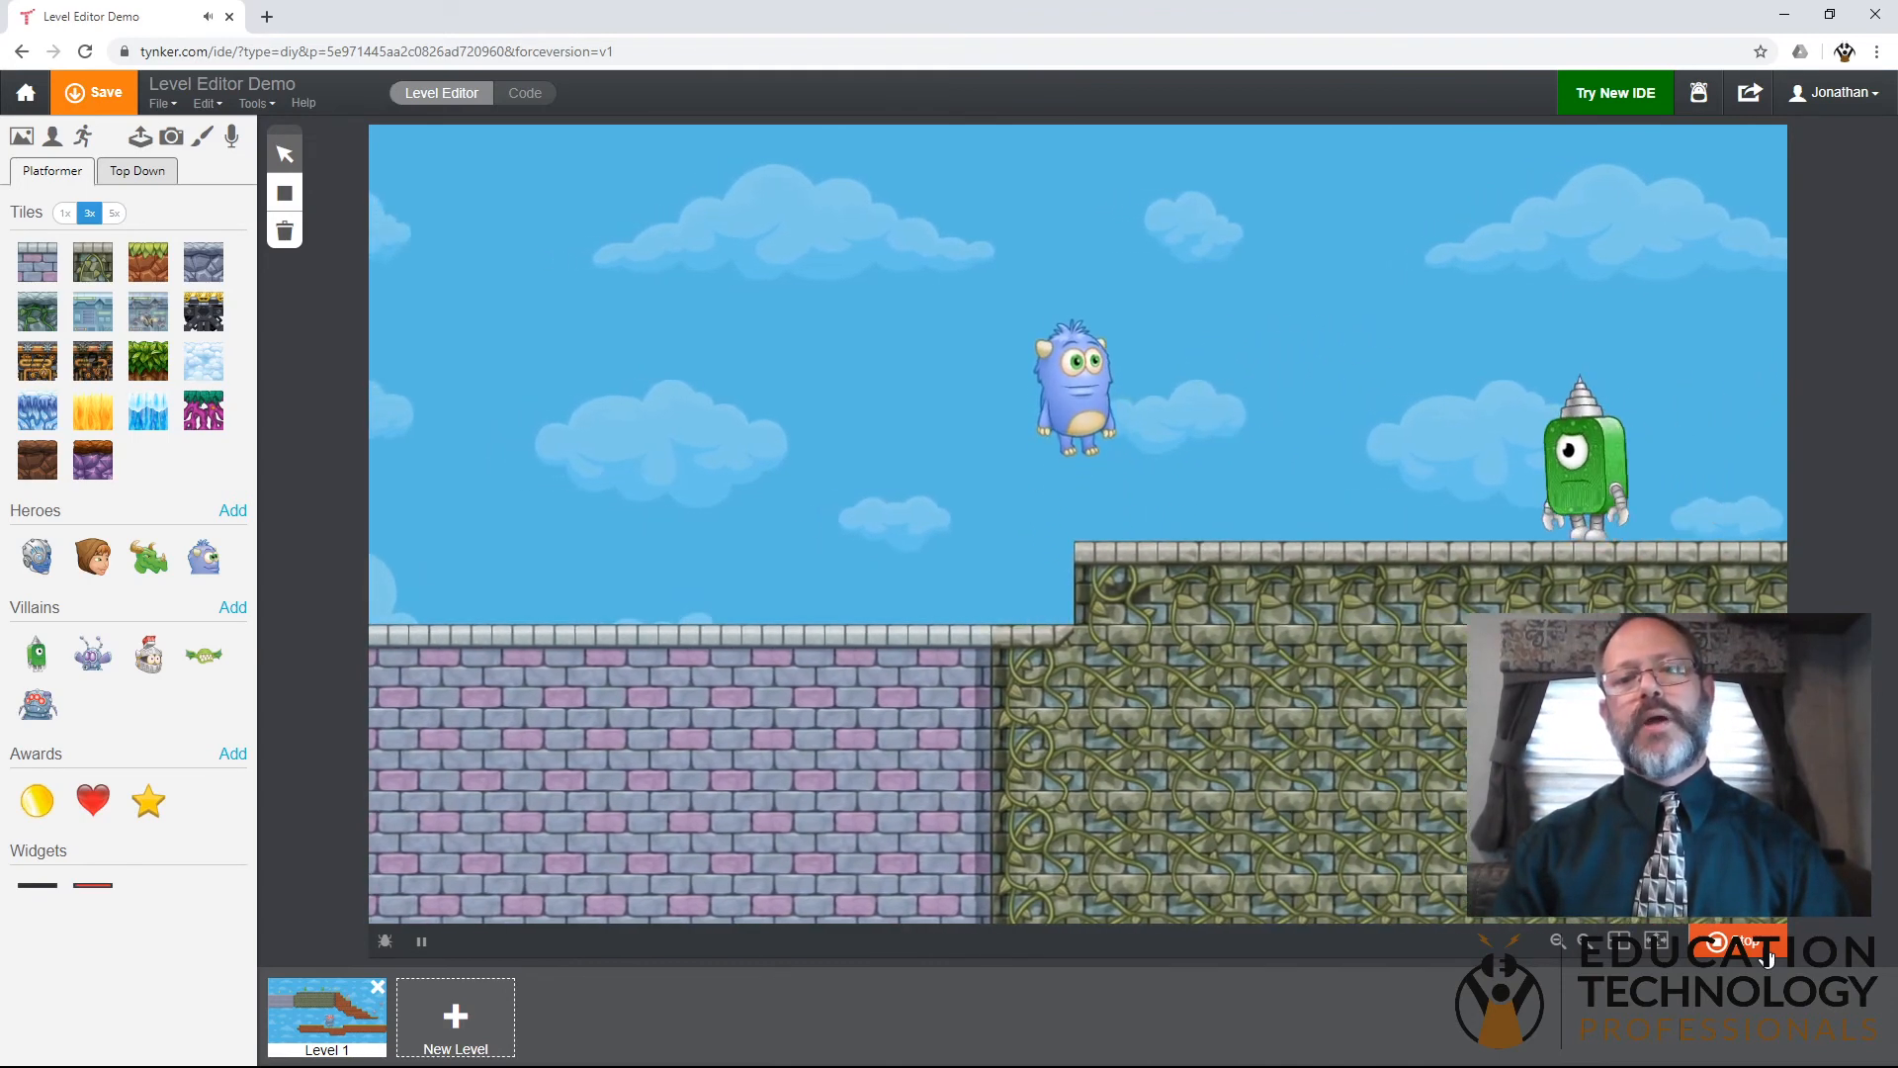
key("Right")
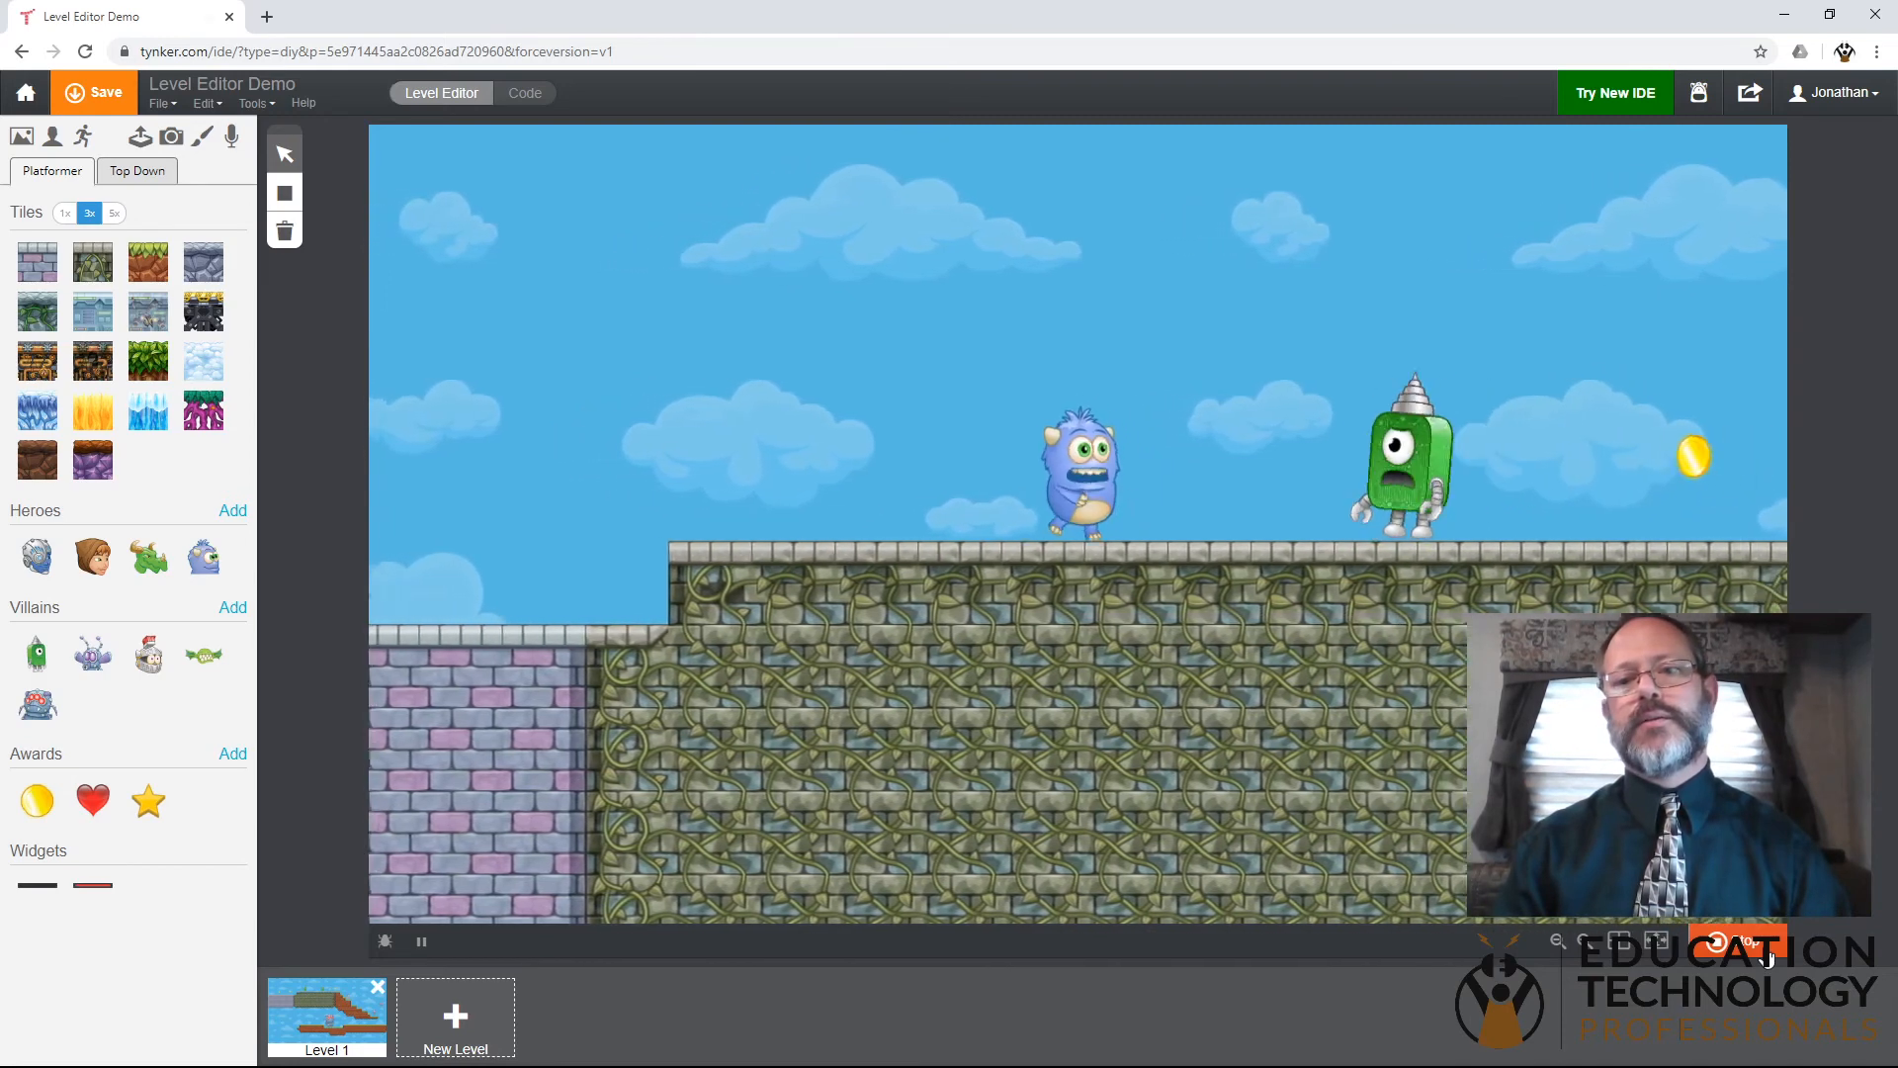
key("Right")
key("space")
key("space")
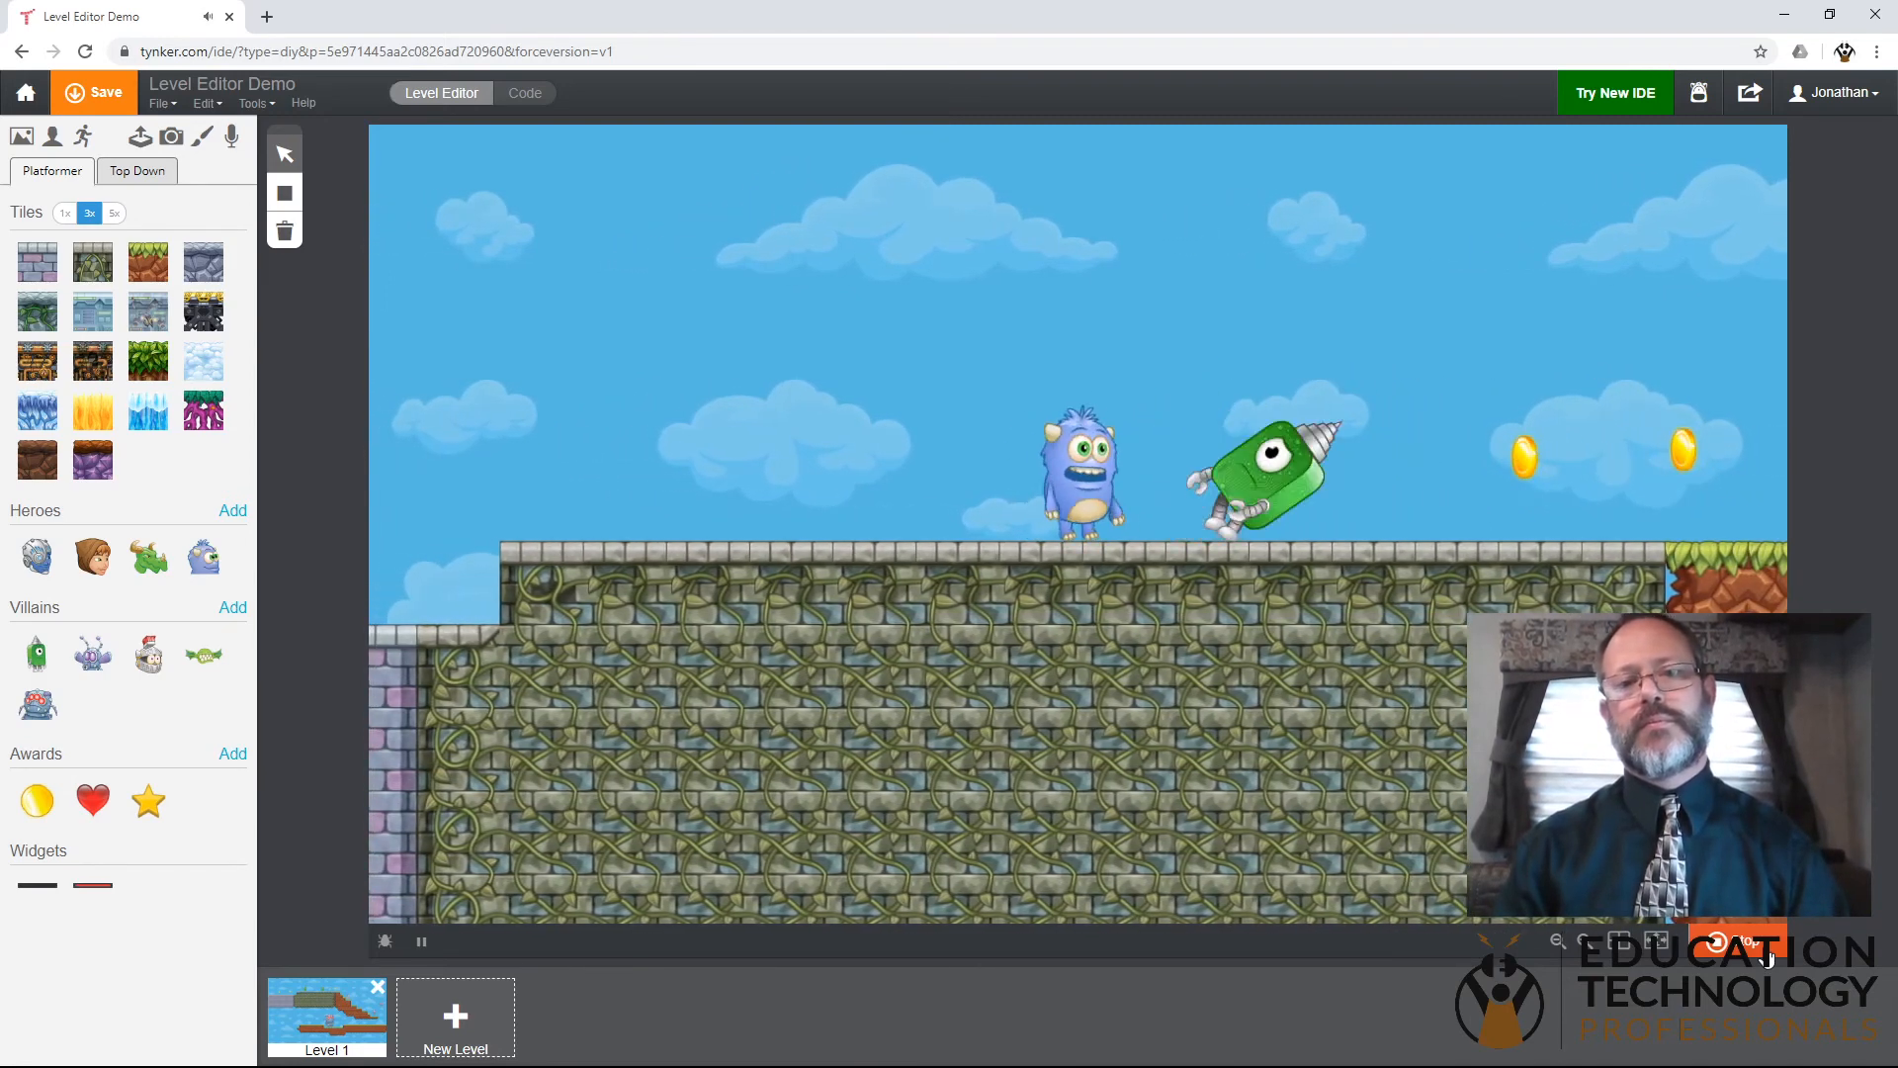
- Collect the two coins near the dirt stairs and walk Codey back across the mossy stone platform
key("Right")
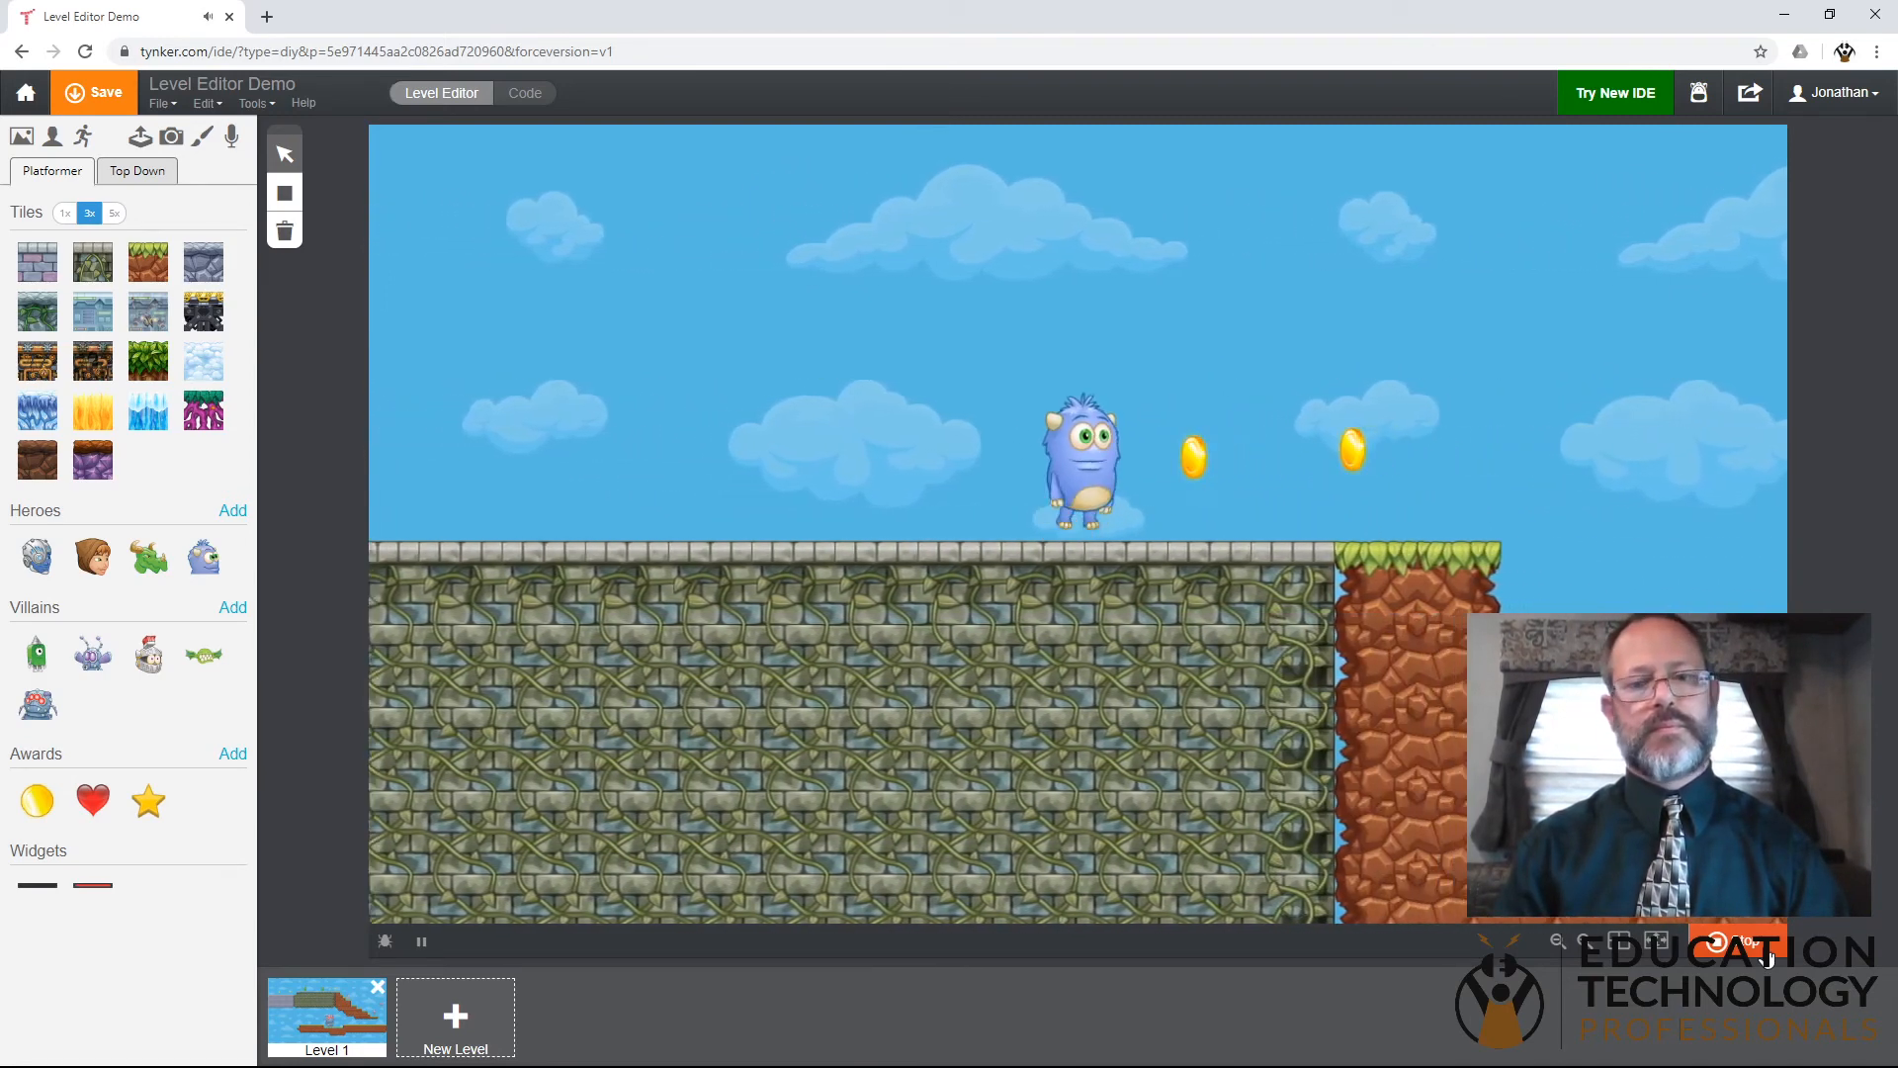
key("Right")
key("Left")
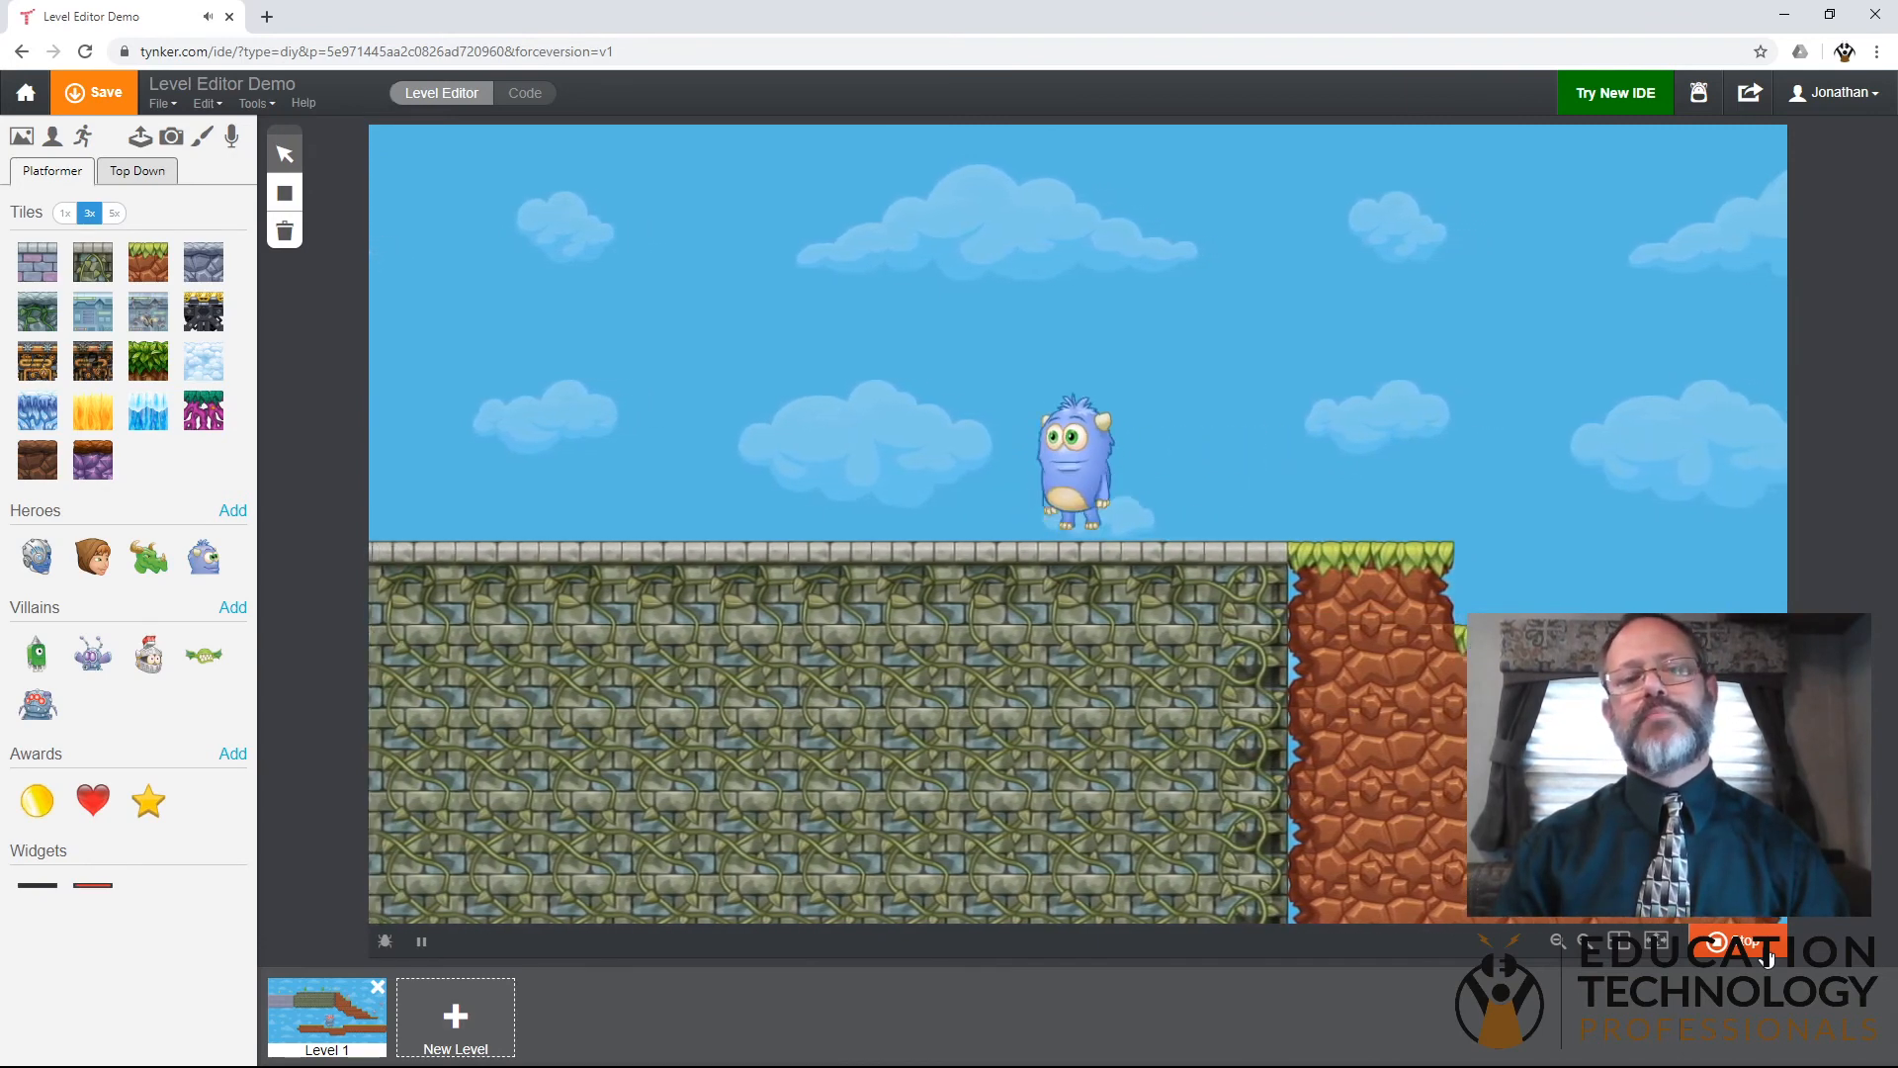
key("Left")
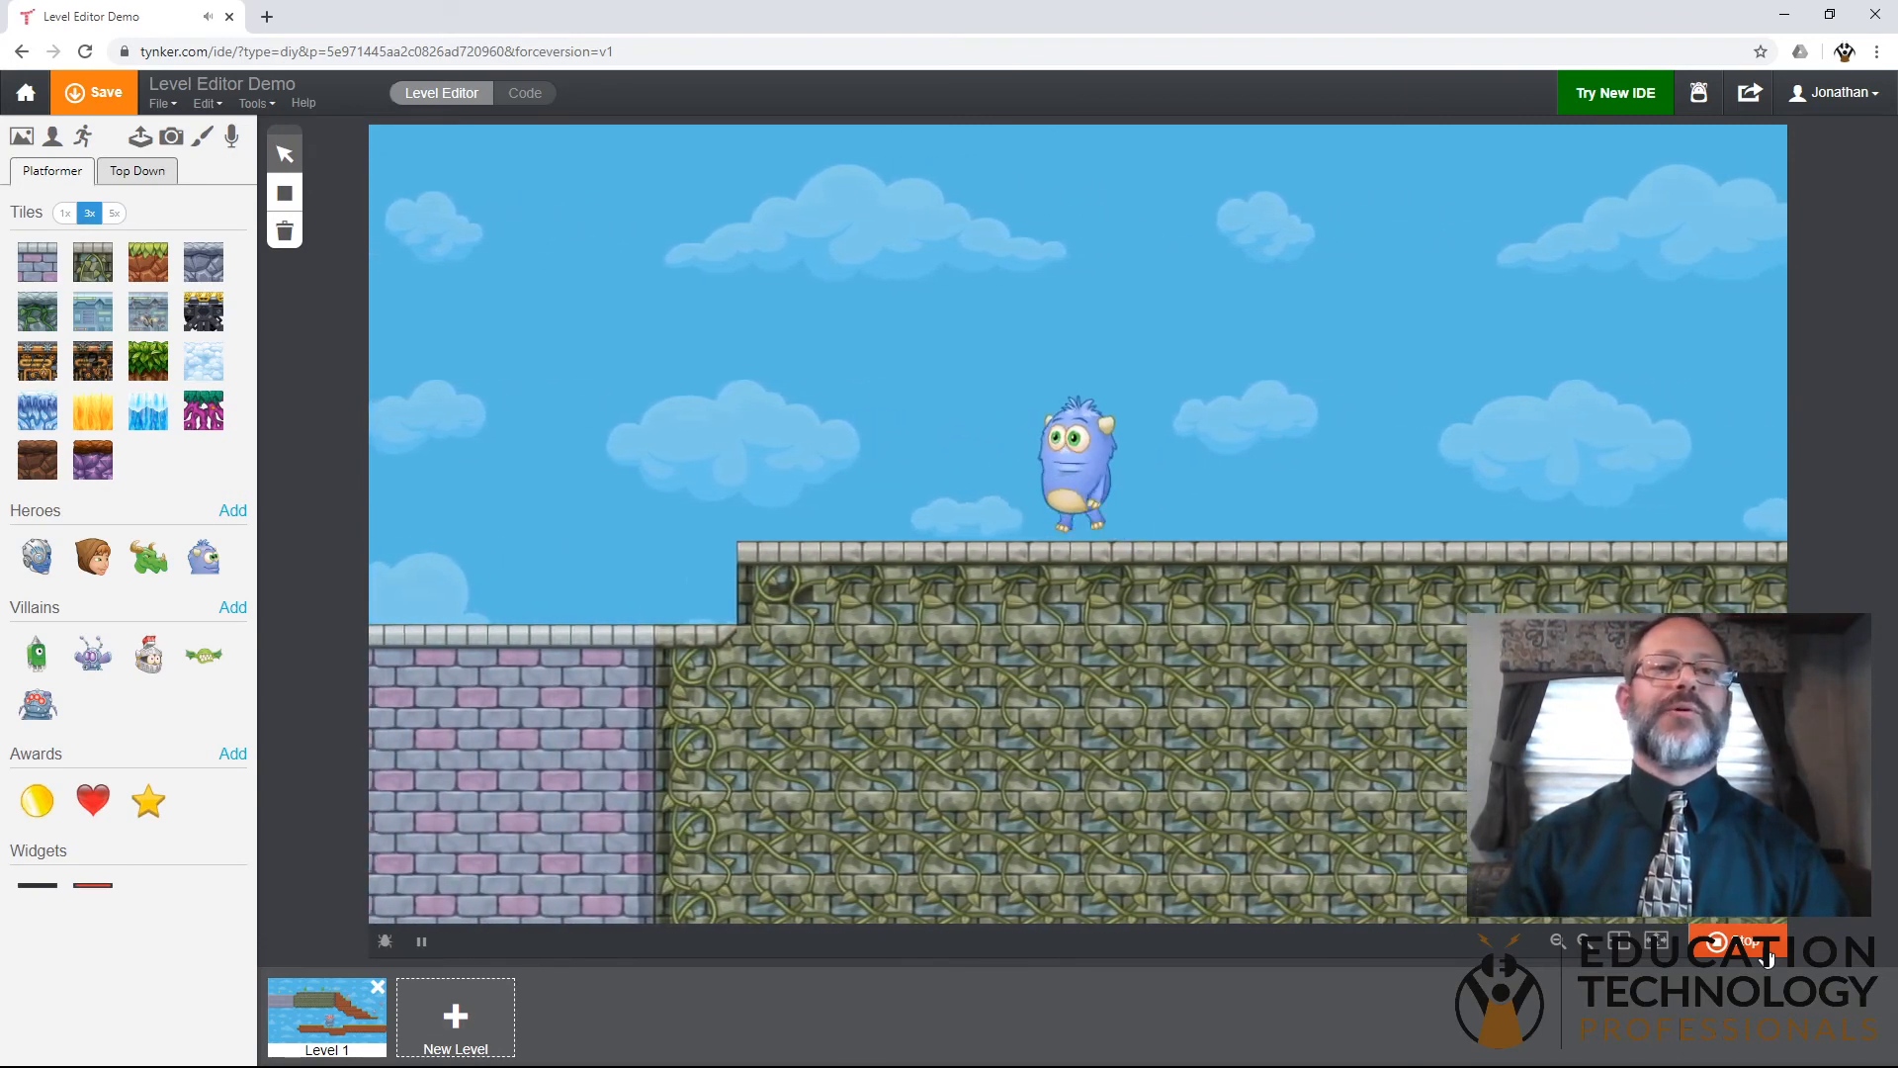
- Walk Codey back across the mossy stone onto the purple brick platform to its far edge and stop the test-play
key("Left")
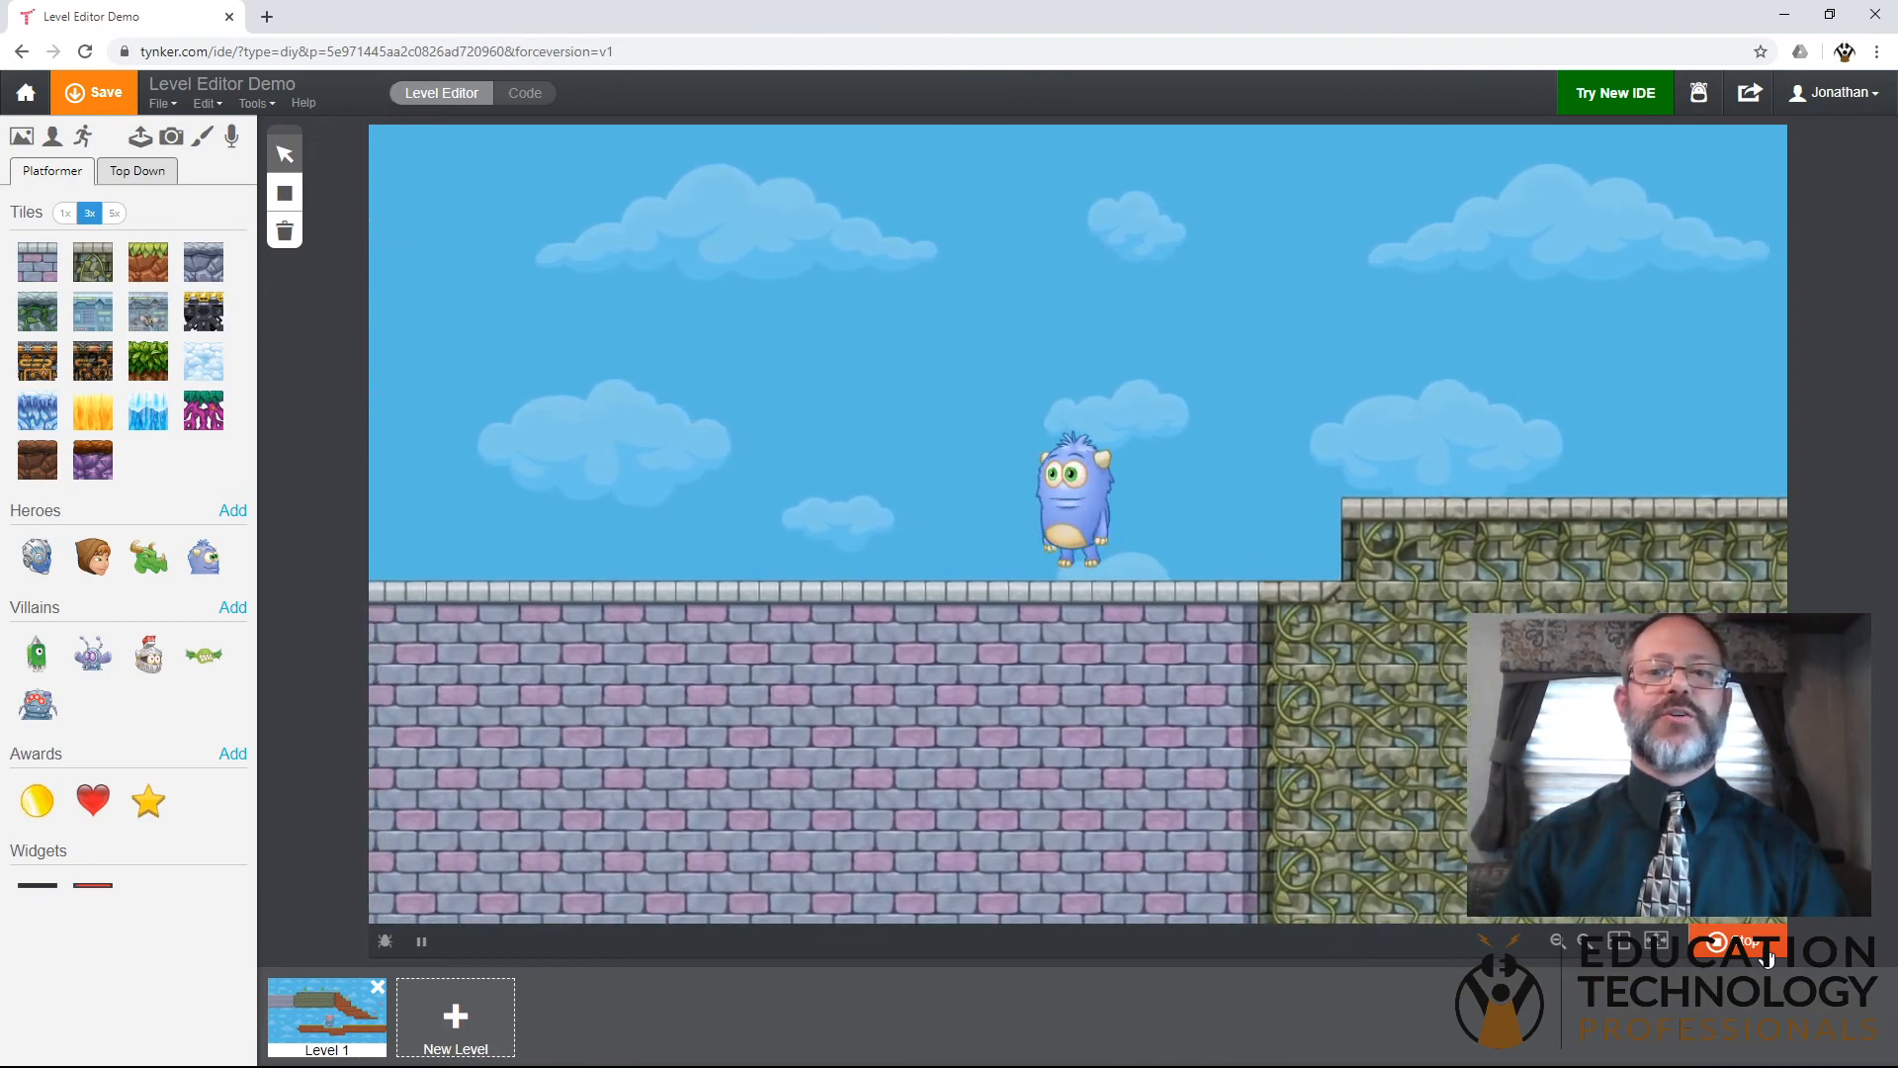
key("Left")
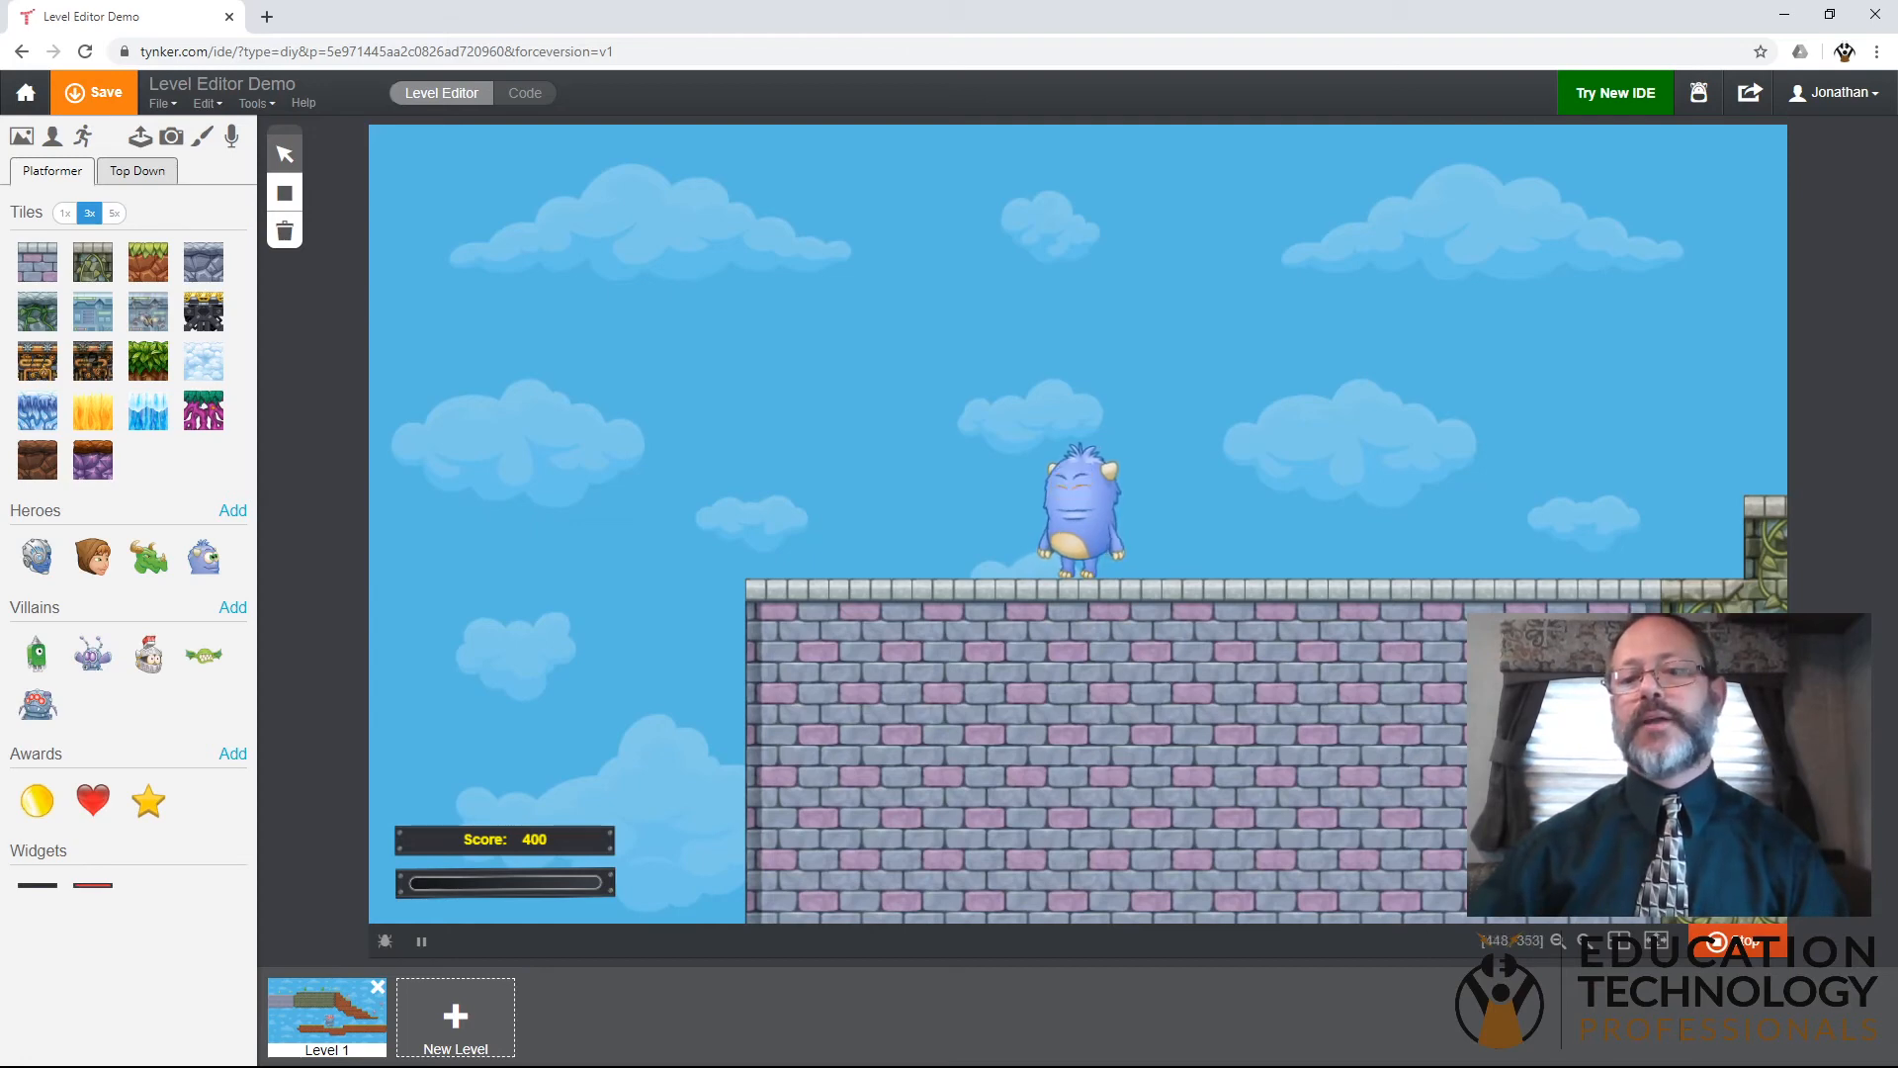
left_click(1735, 944)
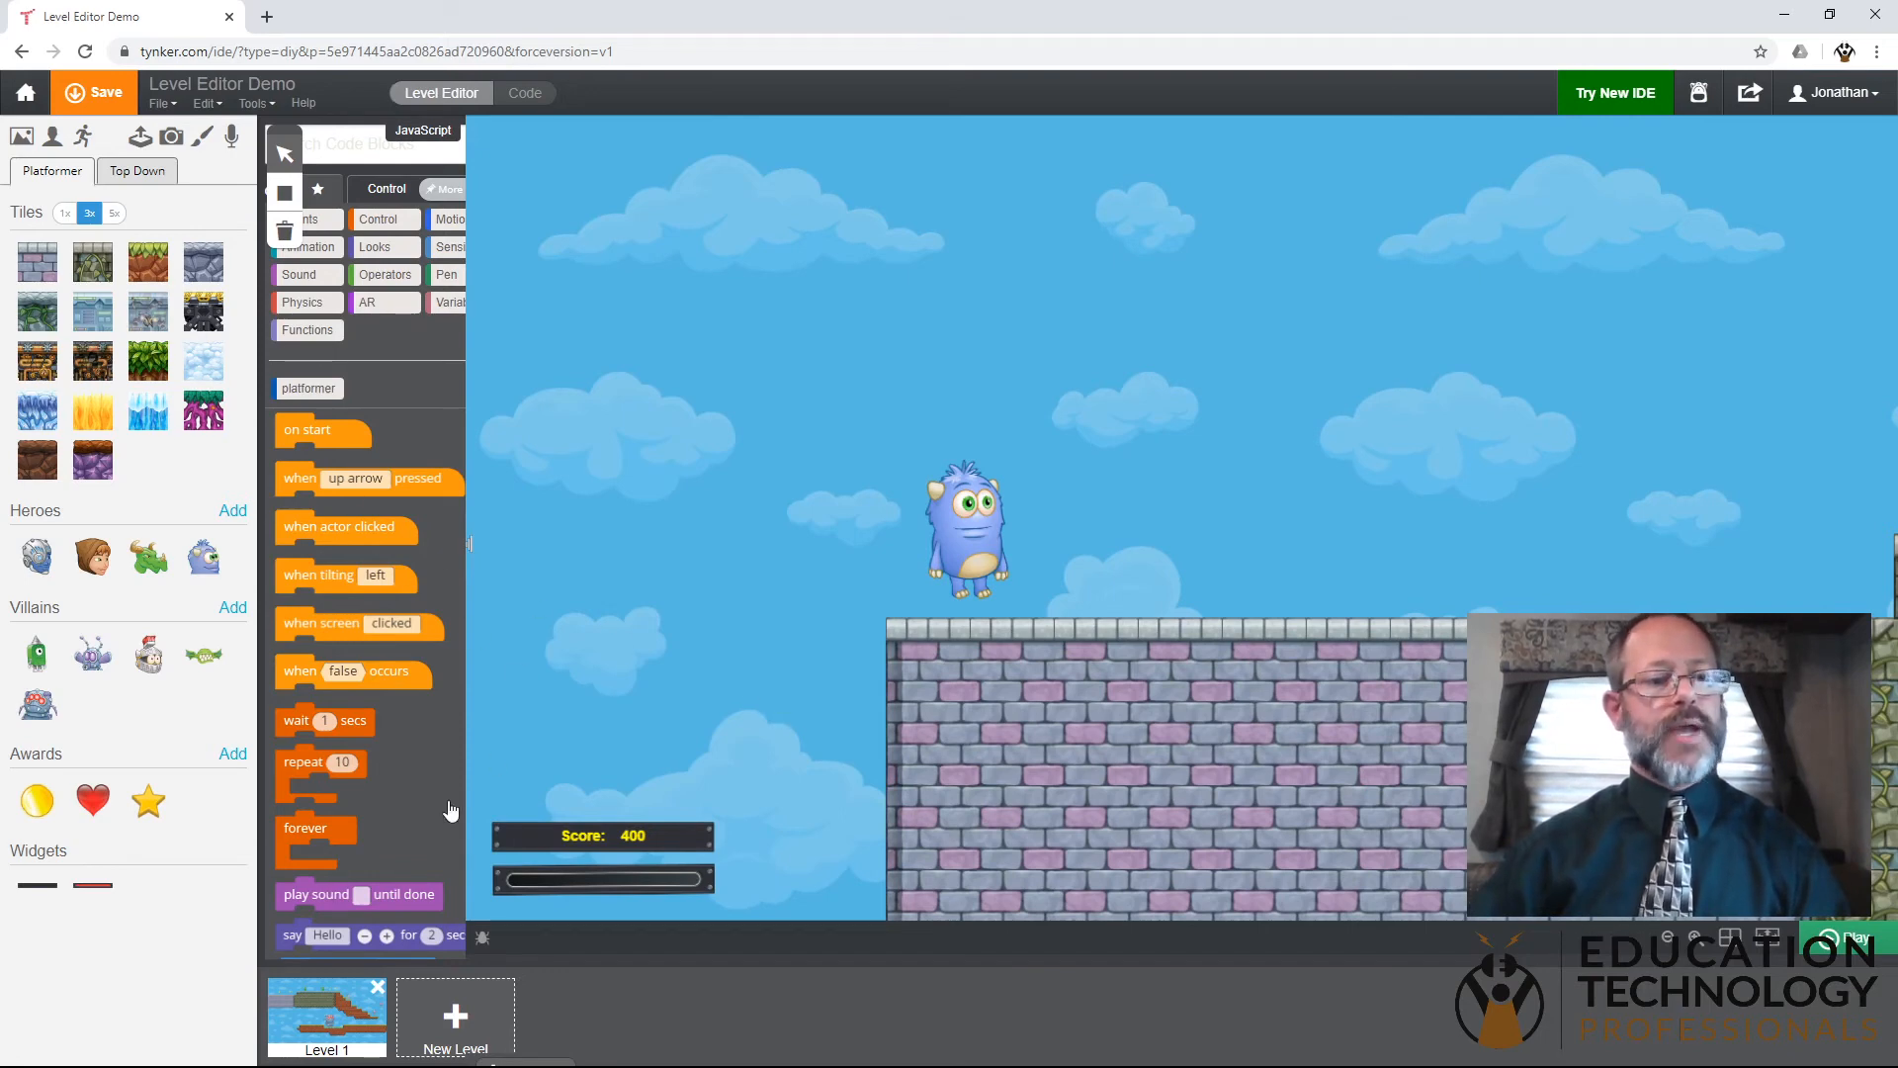
- Switch to the code view, widen the coding workspace and open the Score actor's code
left_click(521, 95)
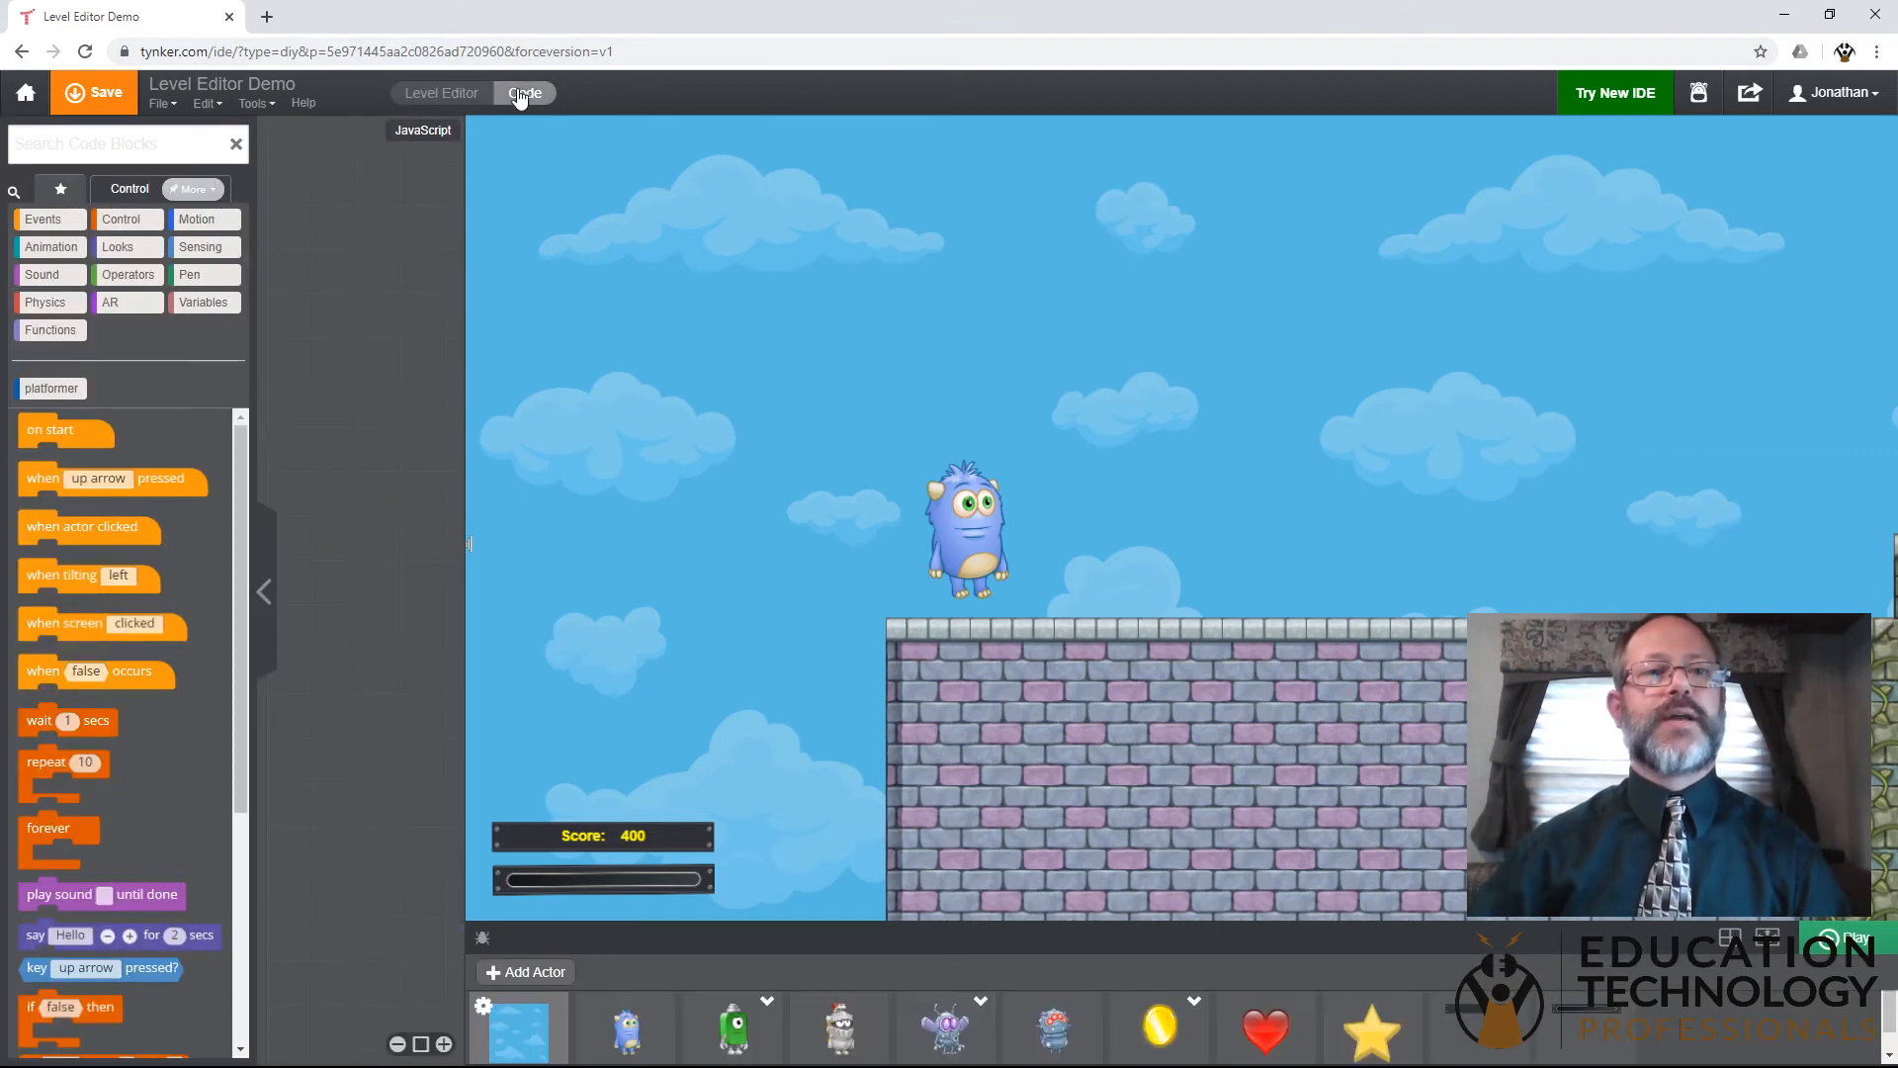
left_click_drag(465, 534, 1061, 492)
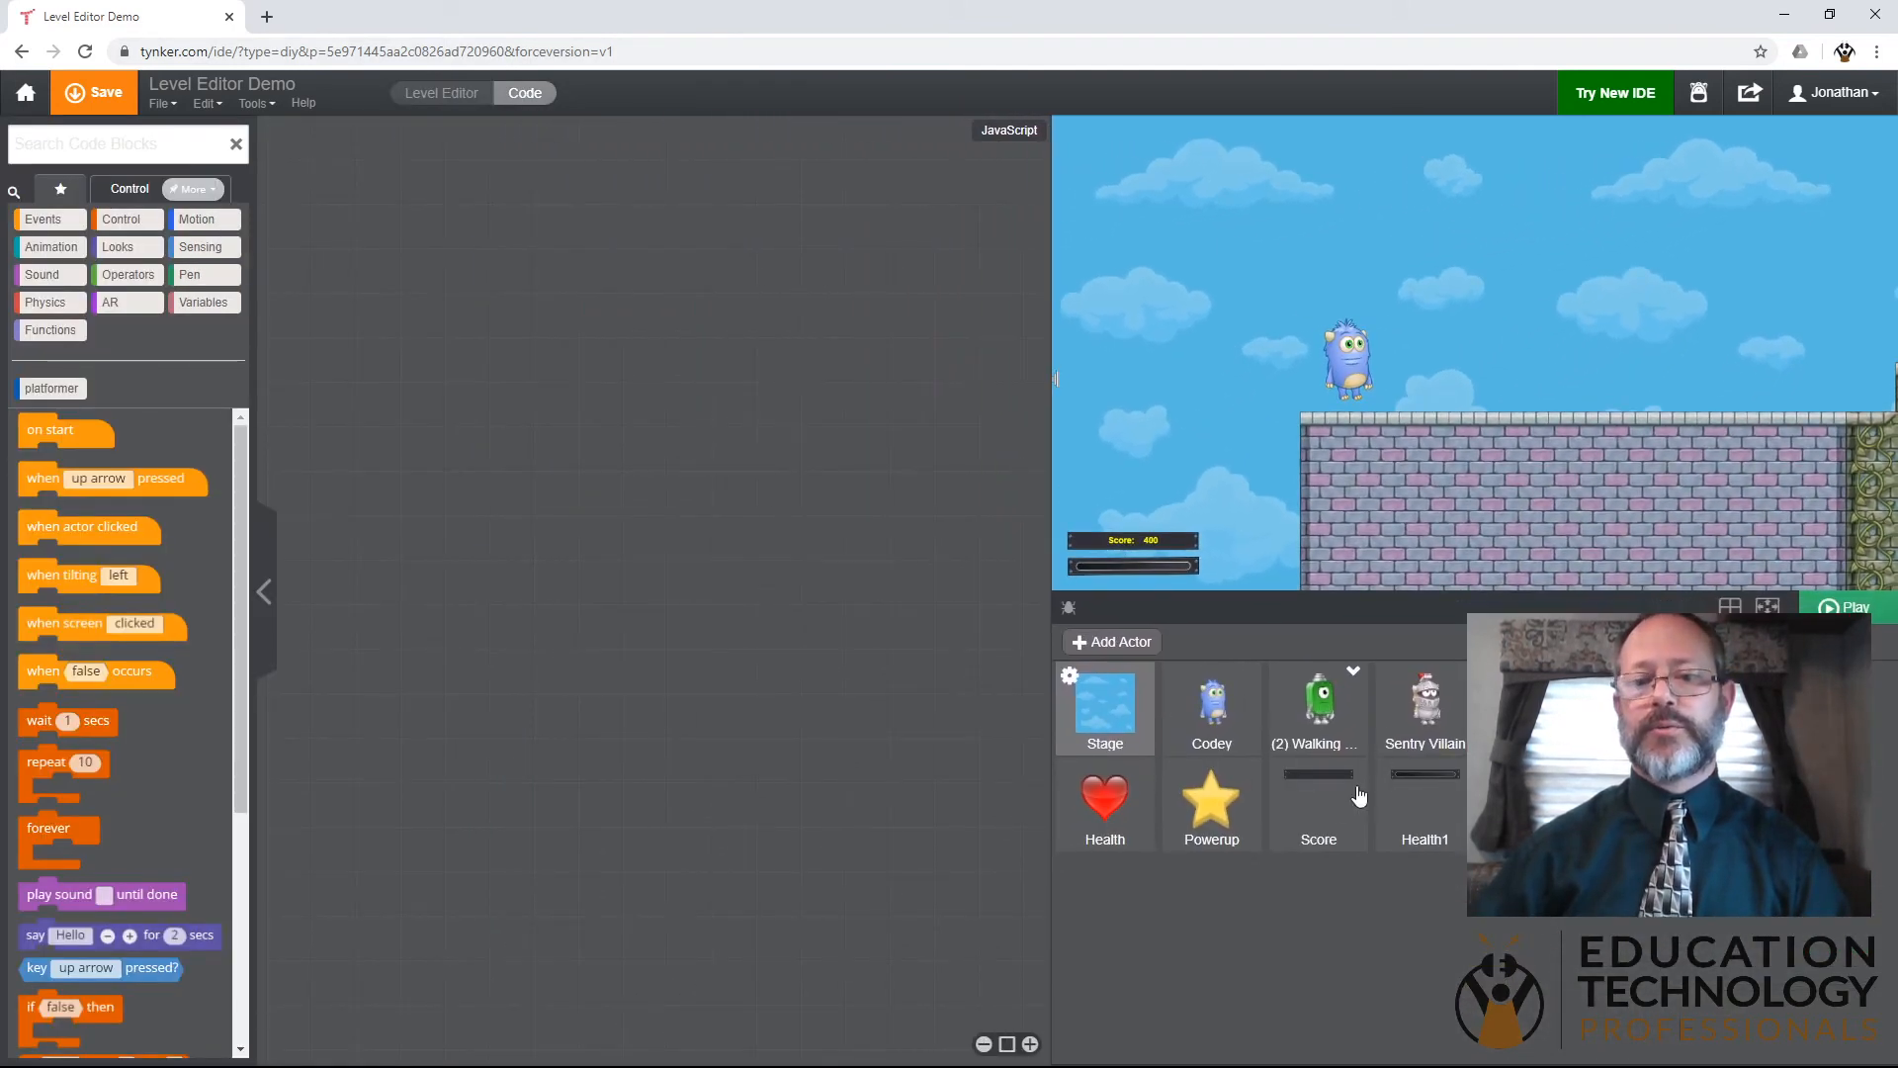
left_click(1317, 814)
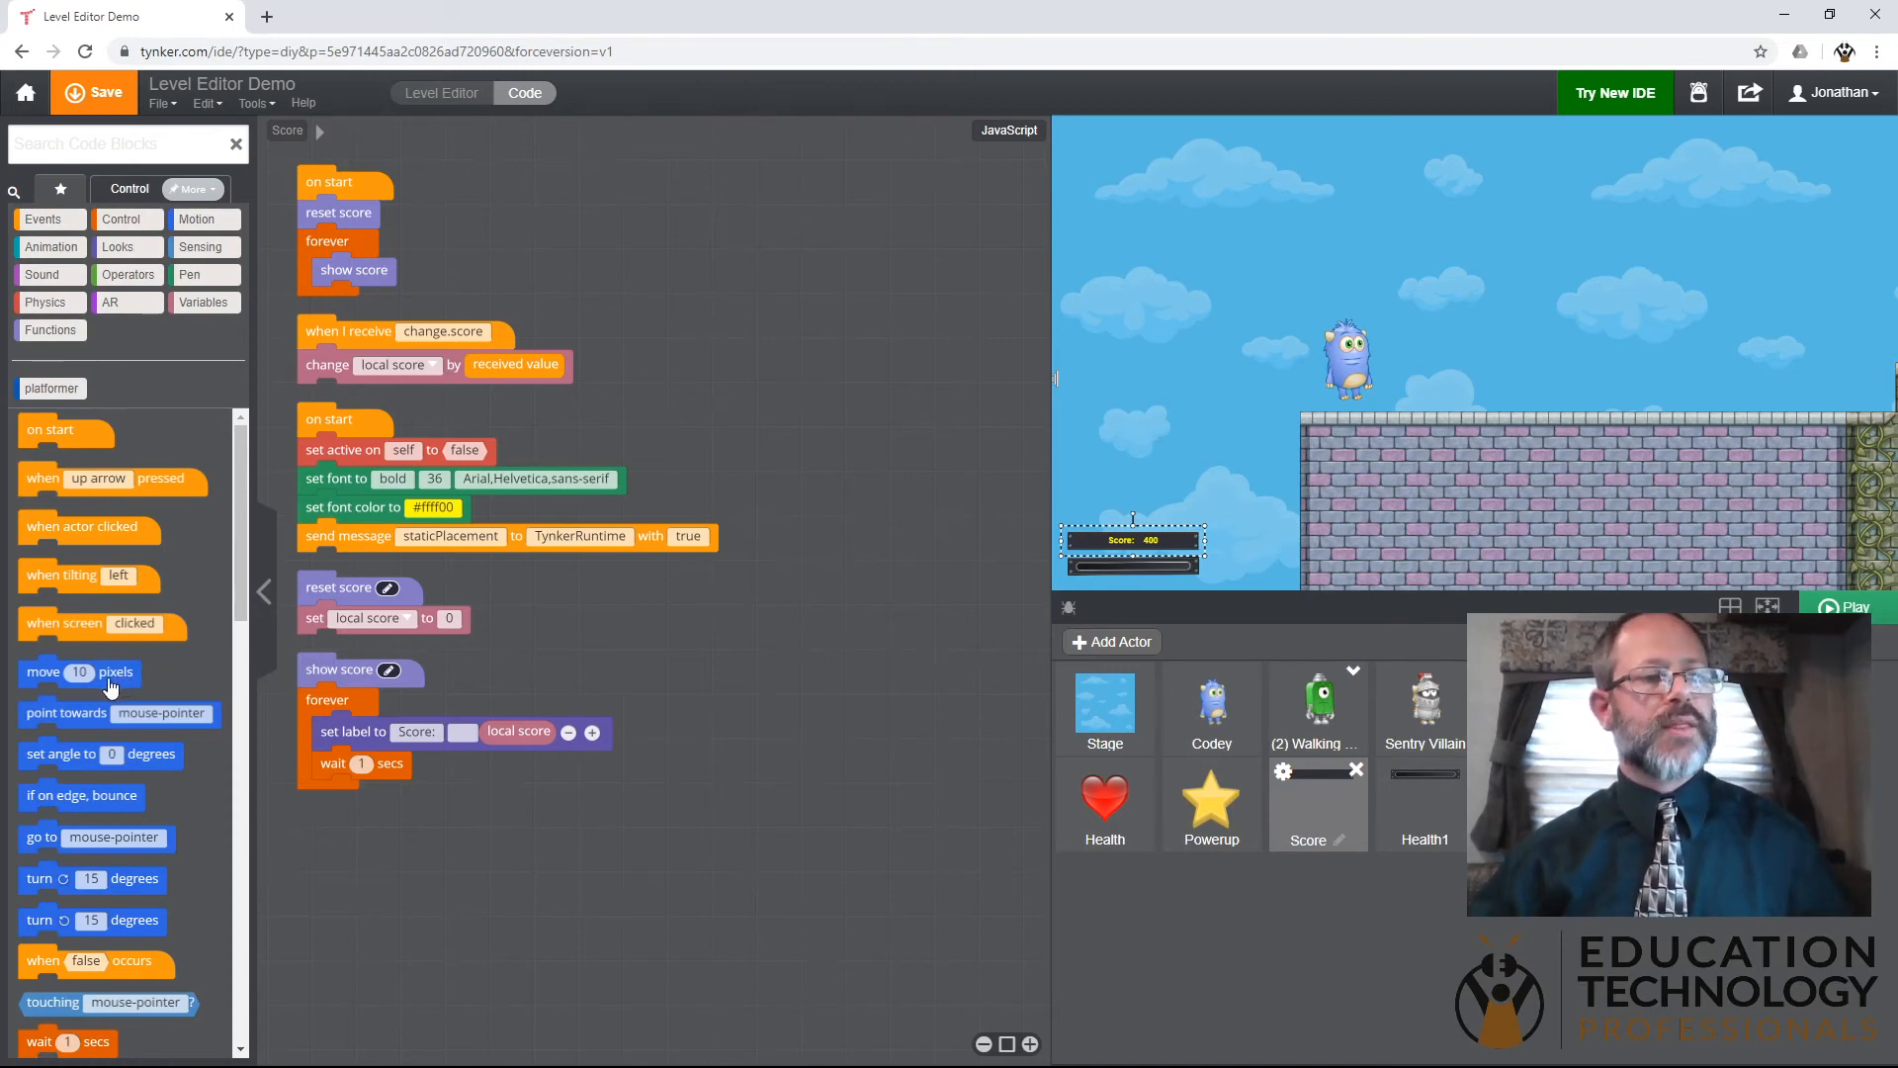
- Insert a "go to front" block between "on start" and "reset score" in the Score actor's first script
left_click(128, 255)
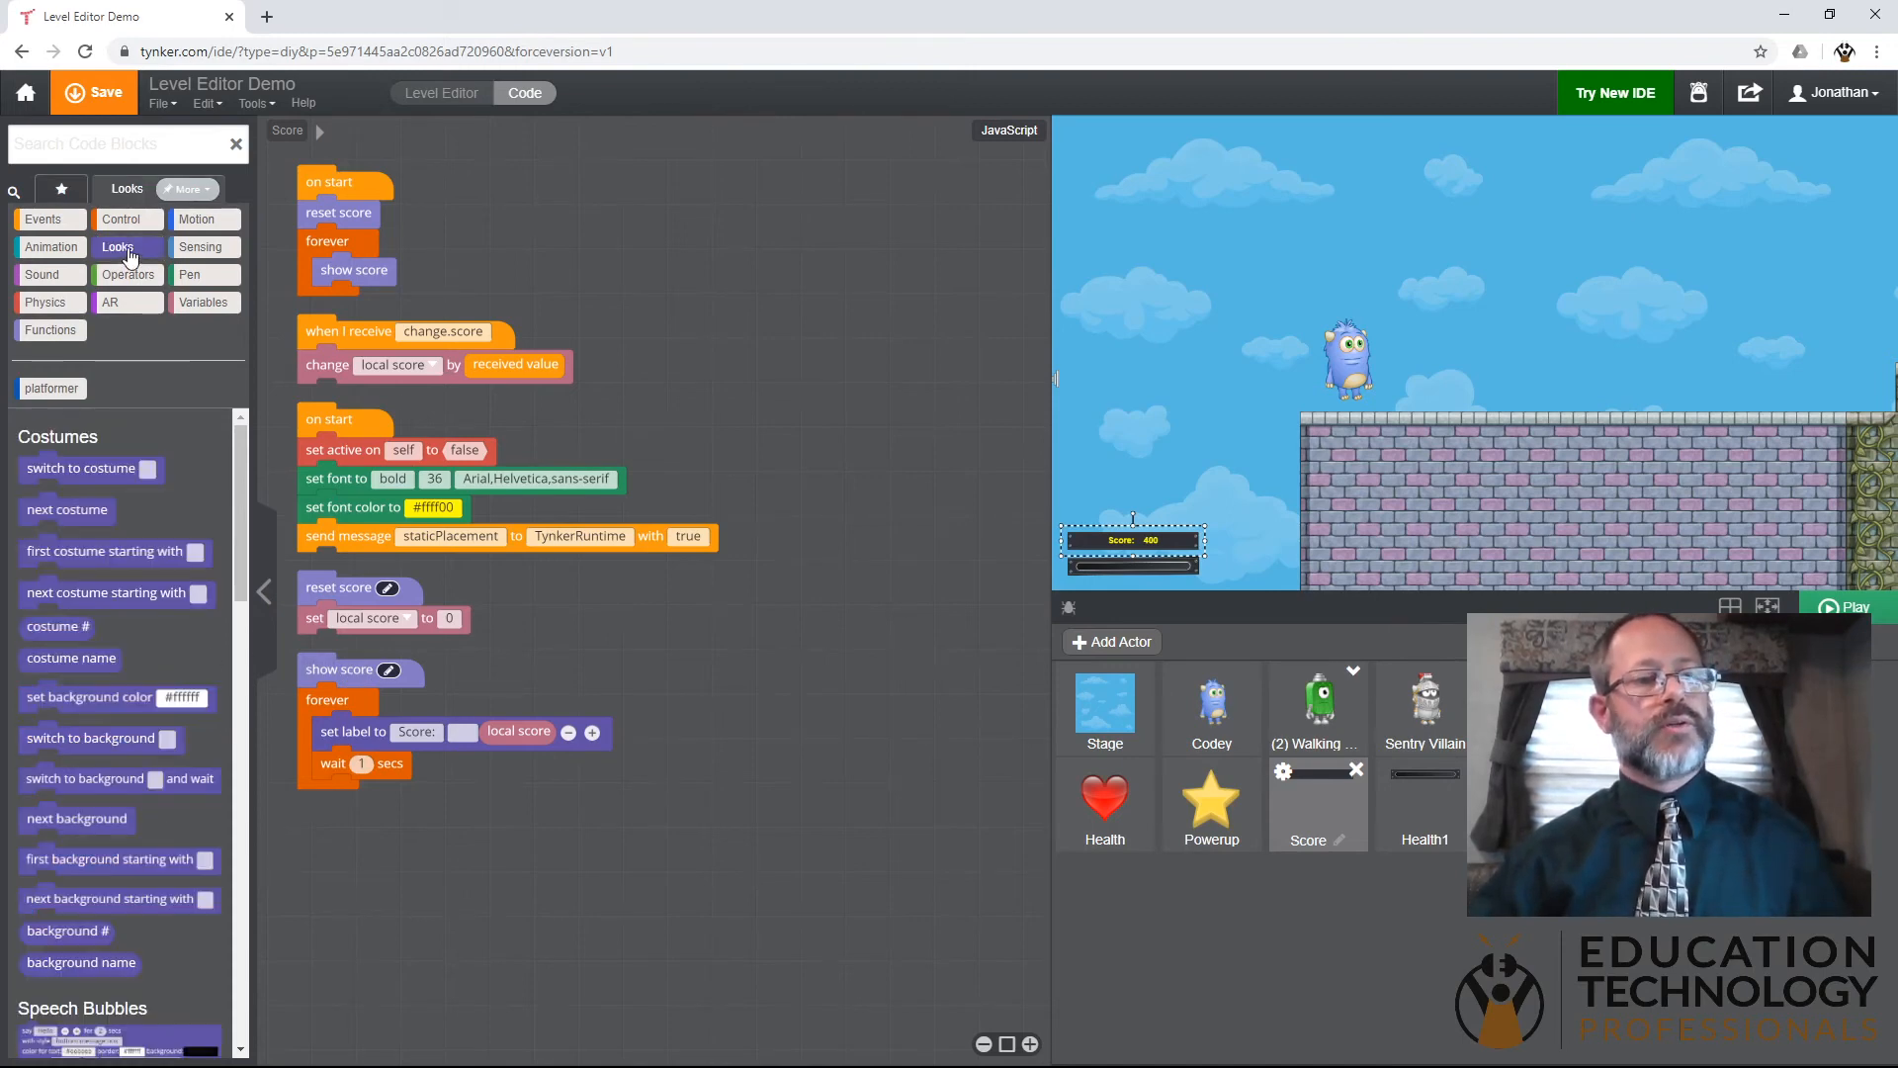
scroll(120, 677, "down", 5)
scroll(119, 676, "down", 7)
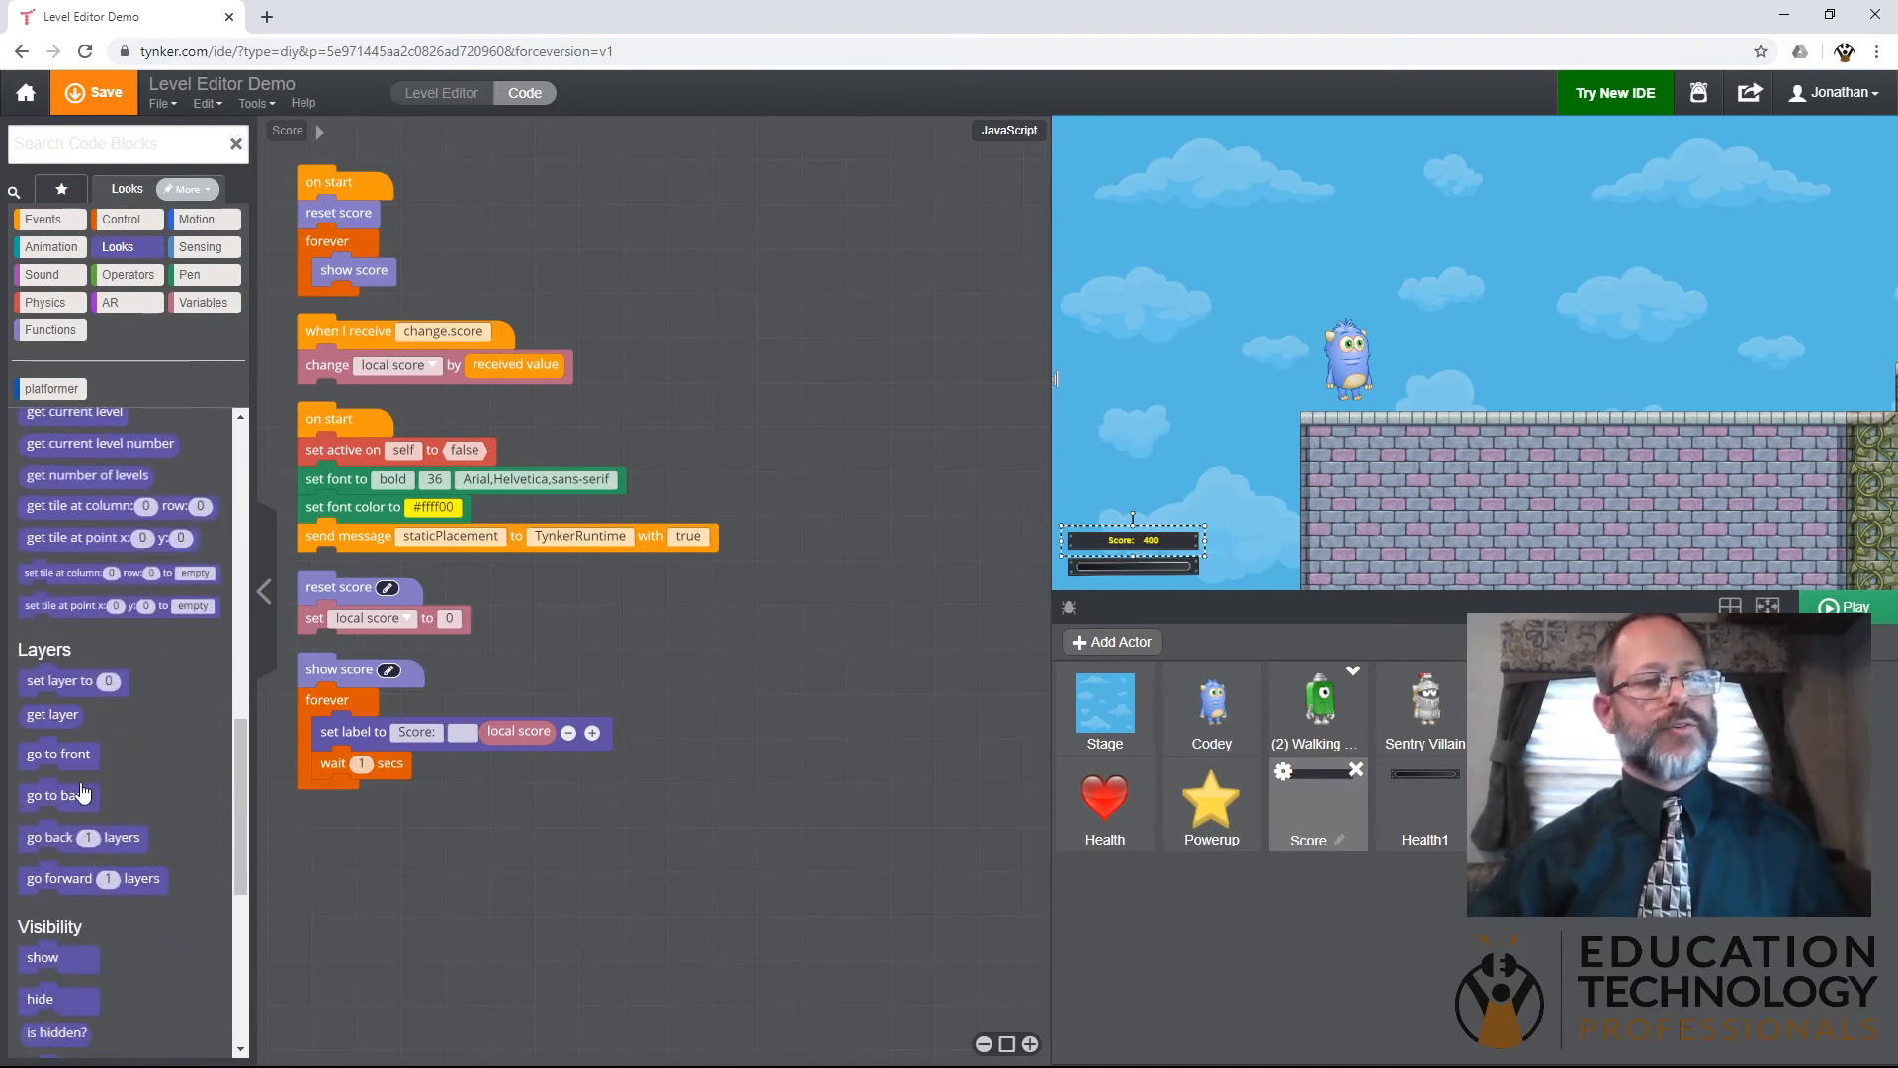
left_click_drag(69, 767, 351, 235)
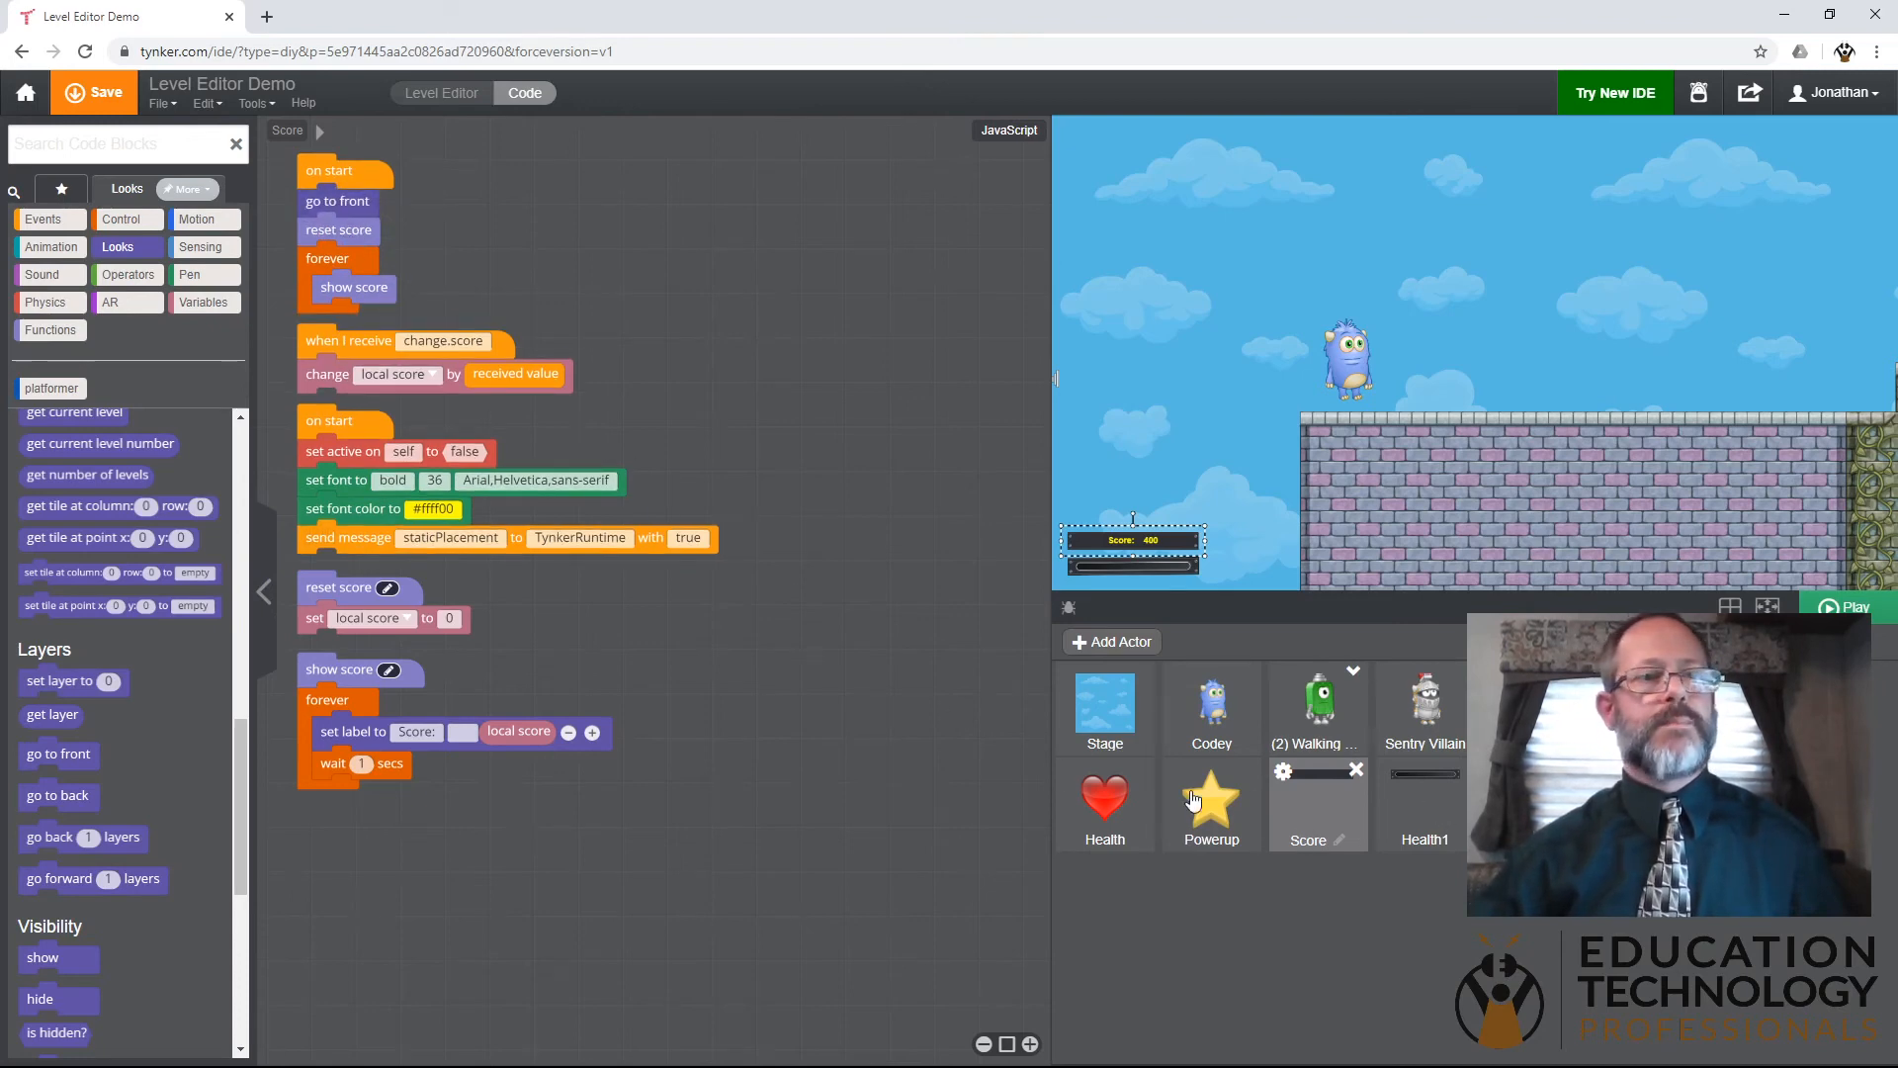
- Insert a "go to front" block directly beneath "on start" in the Health1 actor's code, above its "display health of" block
left_click(1421, 824)
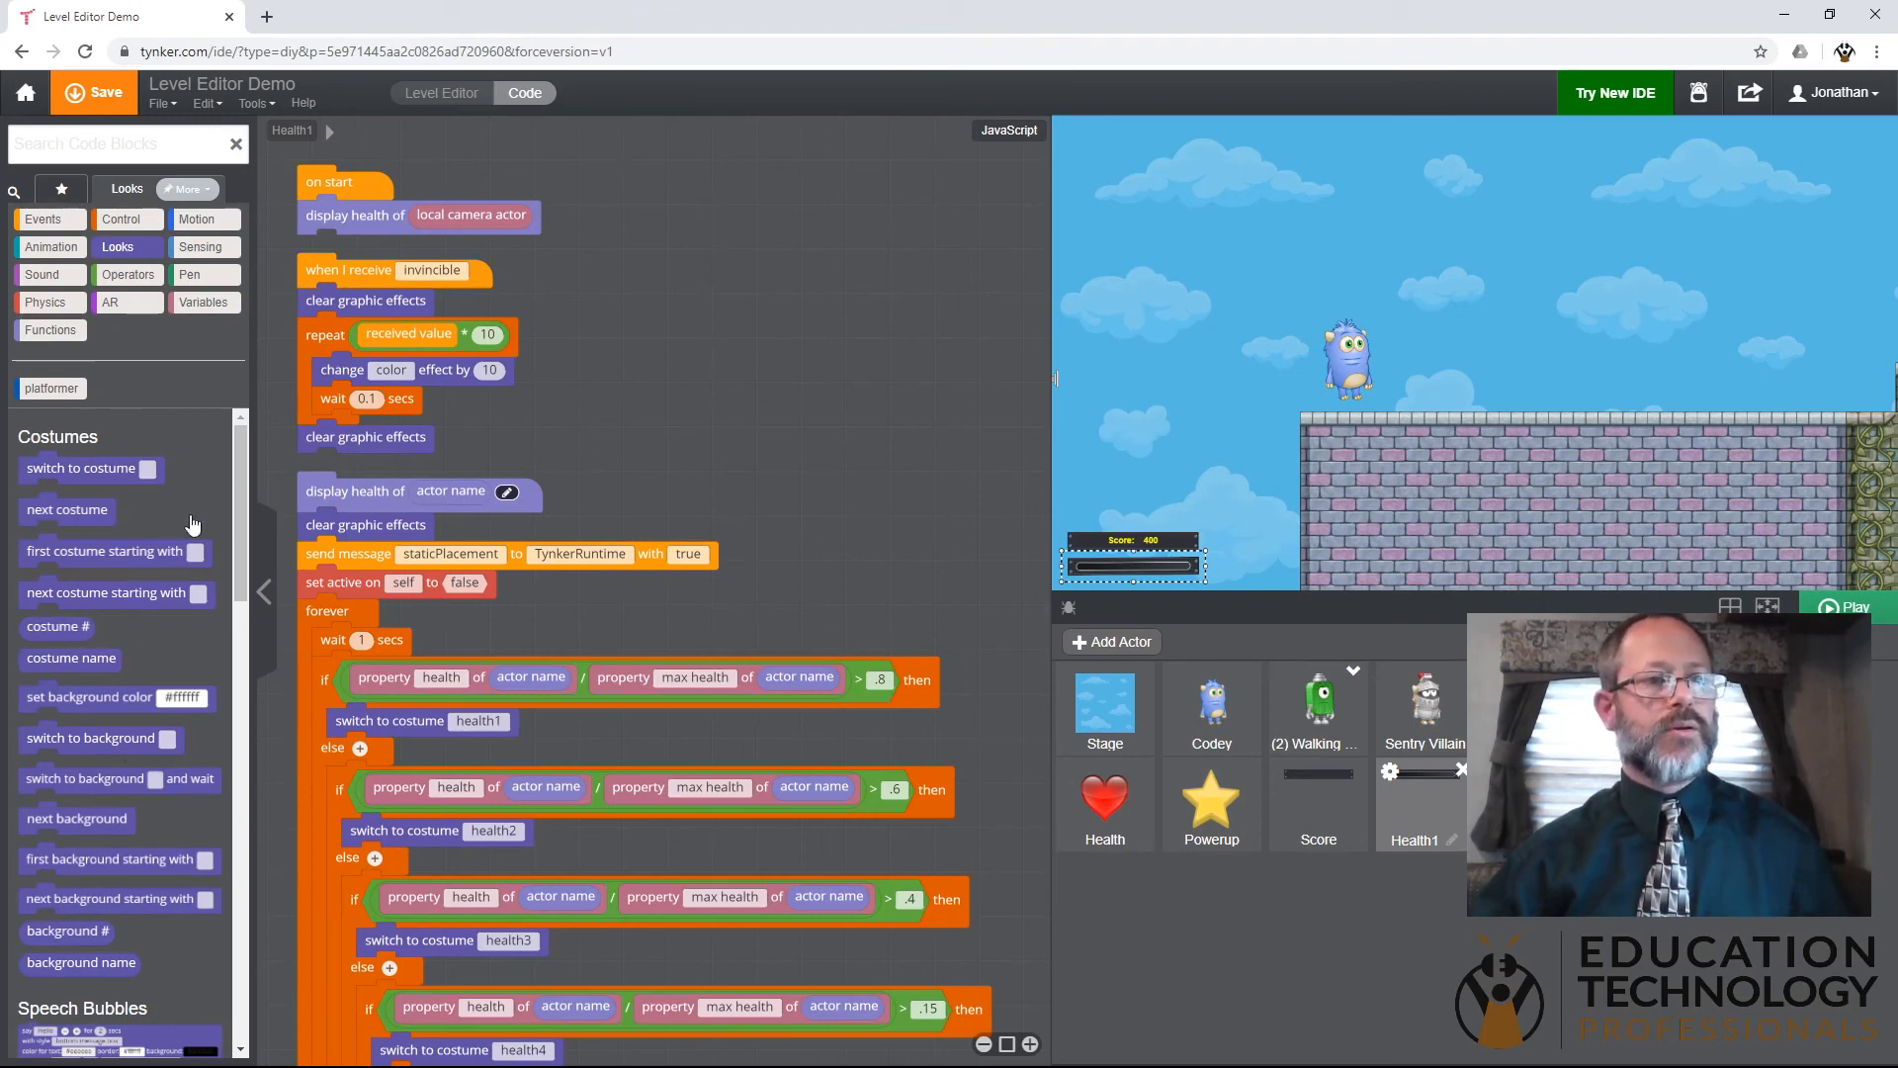
left_click_drag(245, 491, 242, 787)
left_click_drag(74, 754, 376, 216)
left_click_drag(367, 222, 364, 227)
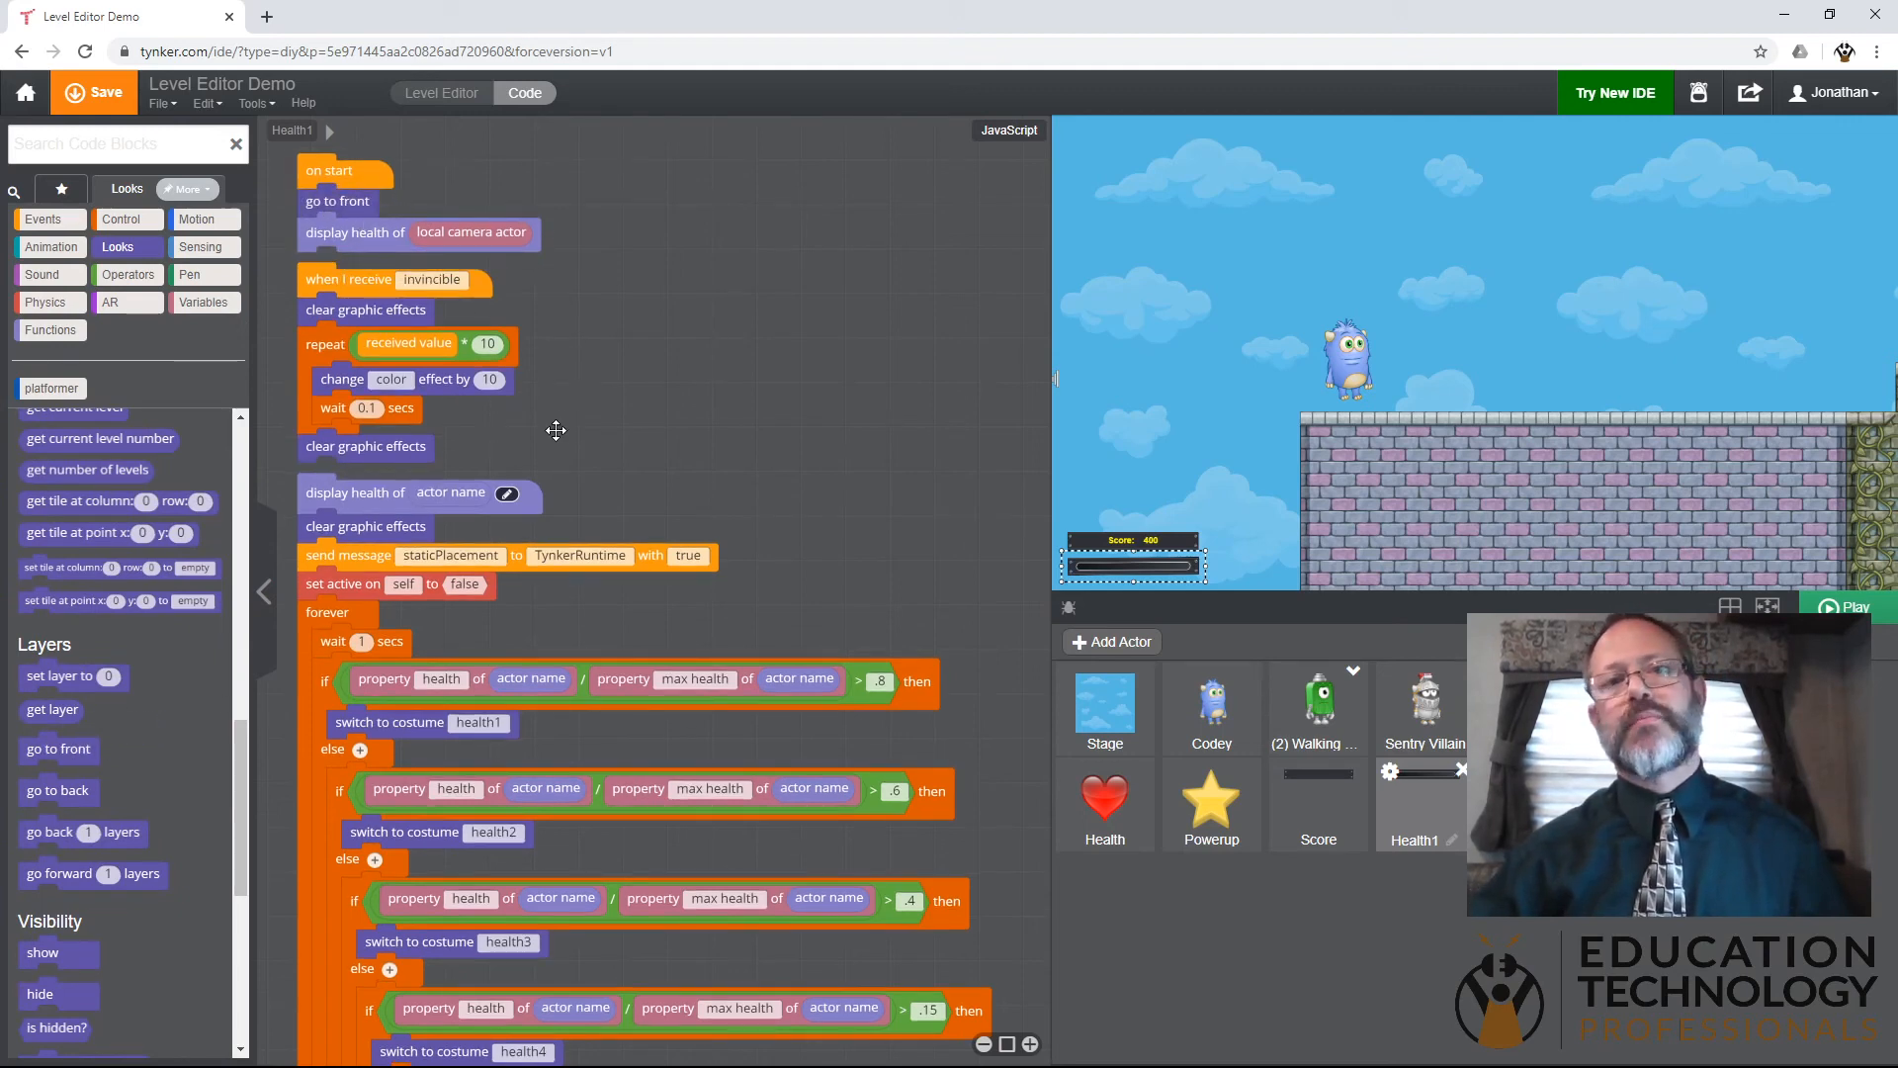